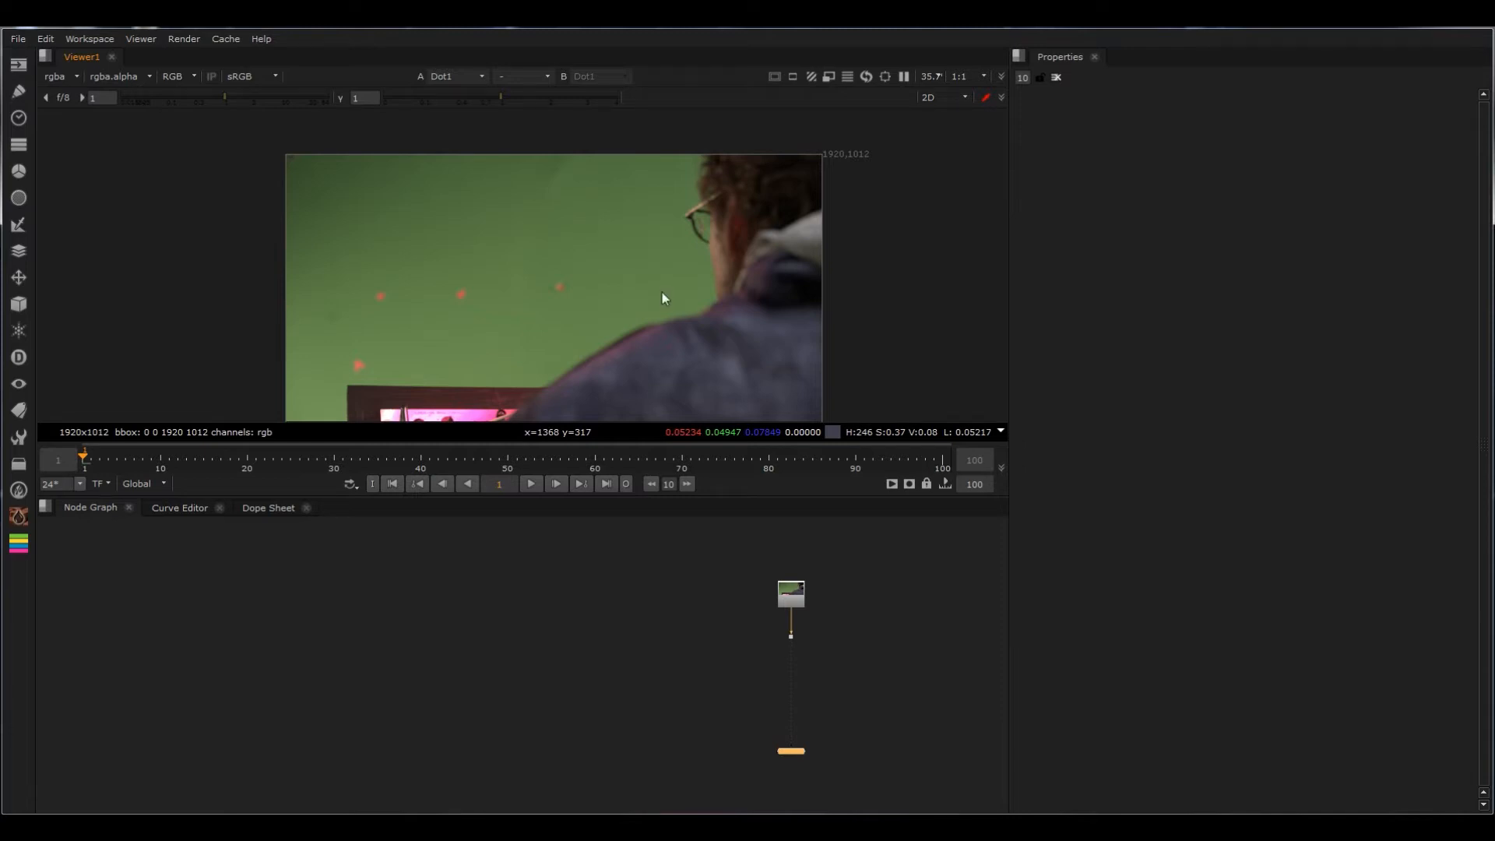
Step: Examine the soft shoulder edge against the green screen for green spill
{"action": "middle_click_drag", "start_coordinate": [662, 292], "coordinate": [860, 250]}
{"action": "scroll", "coordinate": [861, 250], "scroll_direction": "up", "scroll_amount": 2}
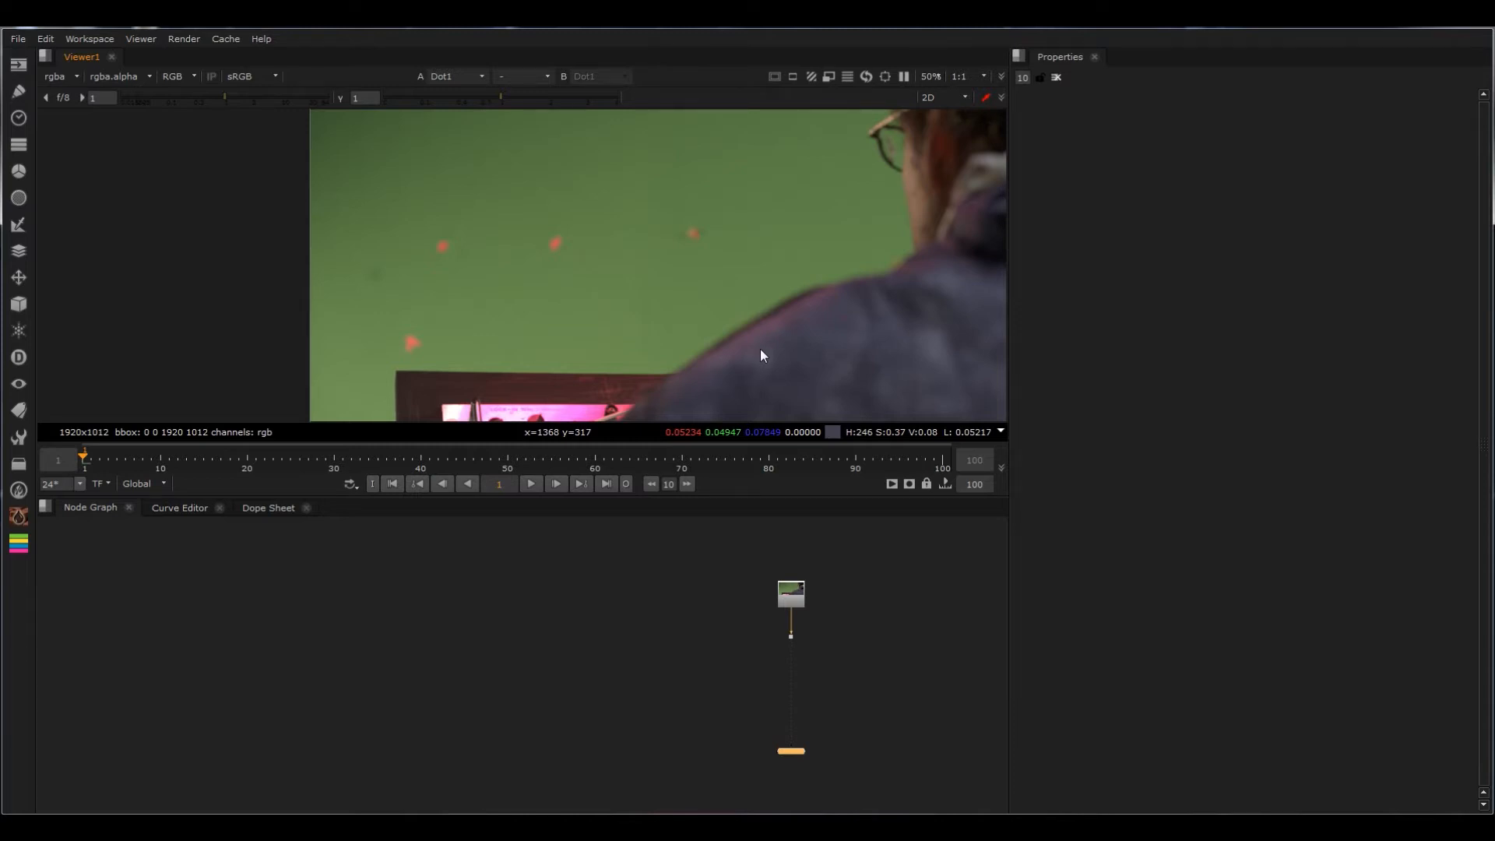
{"action": "scroll", "coordinate": [760, 348], "scroll_direction": "up", "scroll_amount": 9}
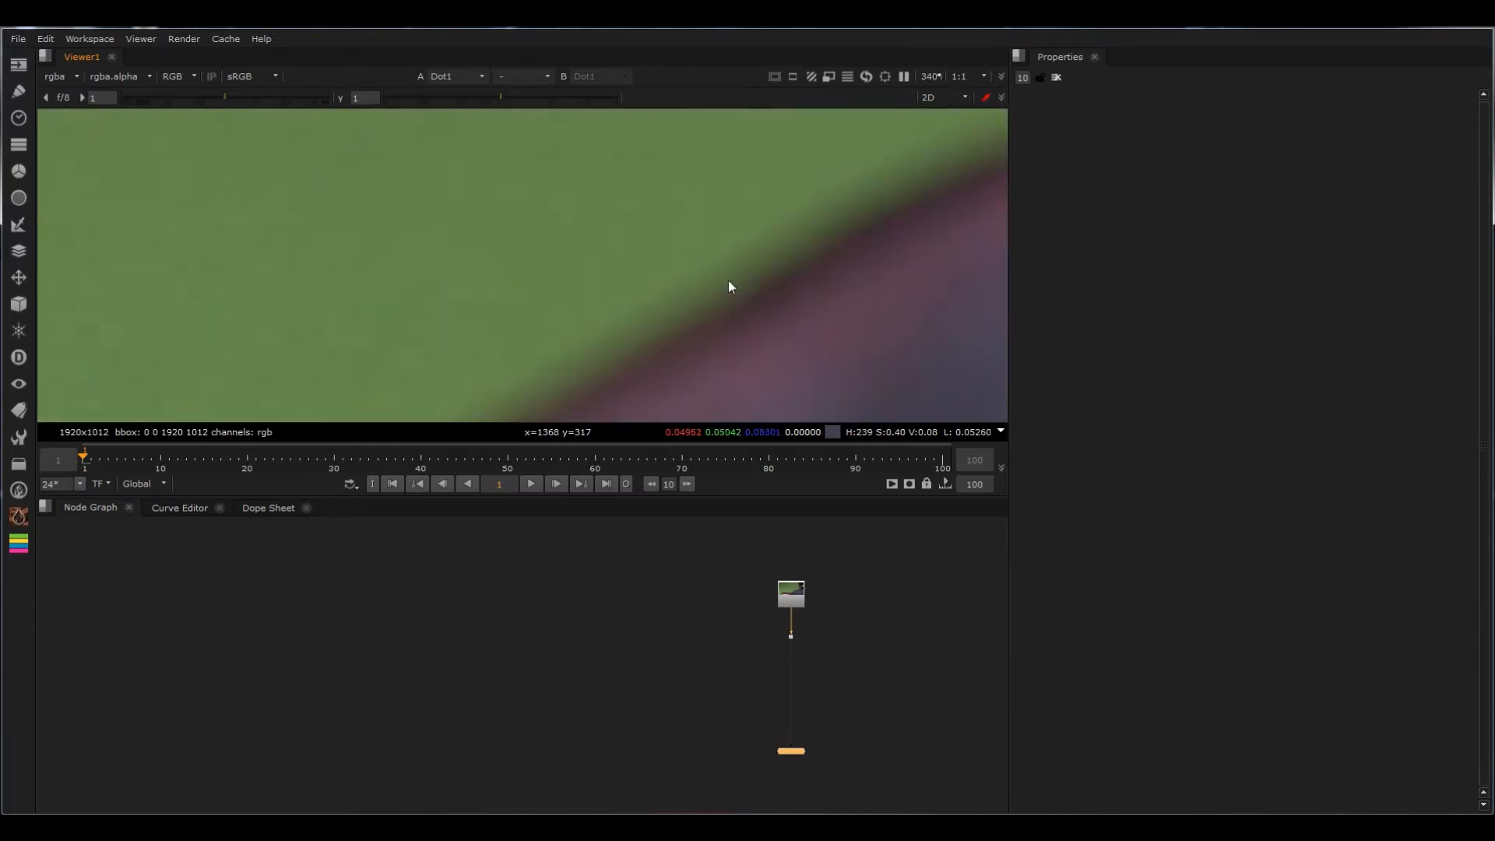
{"action": "scroll", "coordinate": [751, 313], "scroll_direction": "up", "scroll_amount": 2}
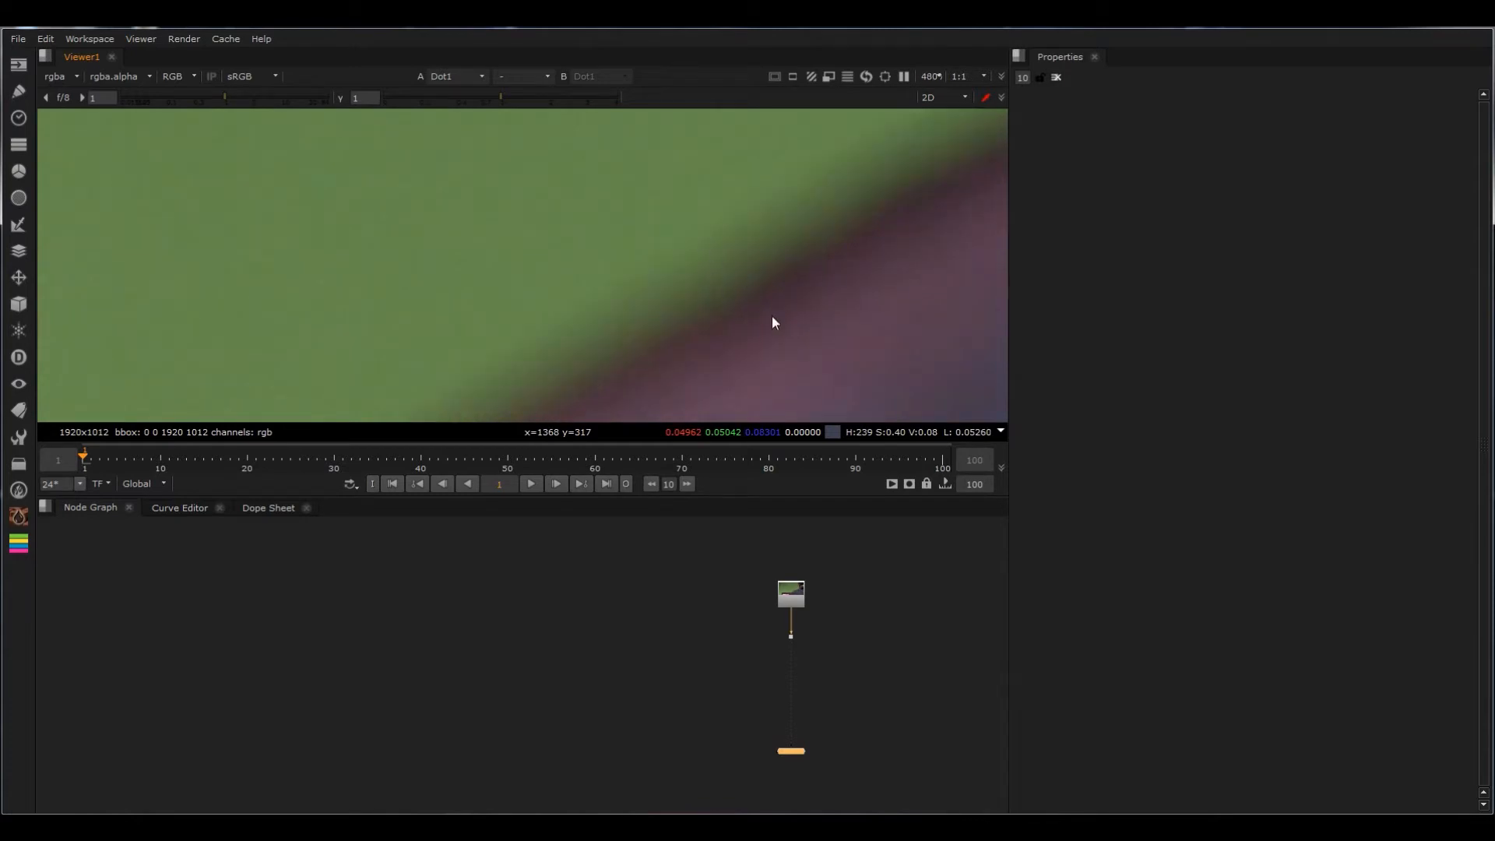
{"action": "scroll", "coordinate": [734, 304], "scroll_direction": "down", "scroll_amount": 4}
{"action": "scroll", "coordinate": [734, 304], "scroll_direction": "up", "scroll_amount": 3}
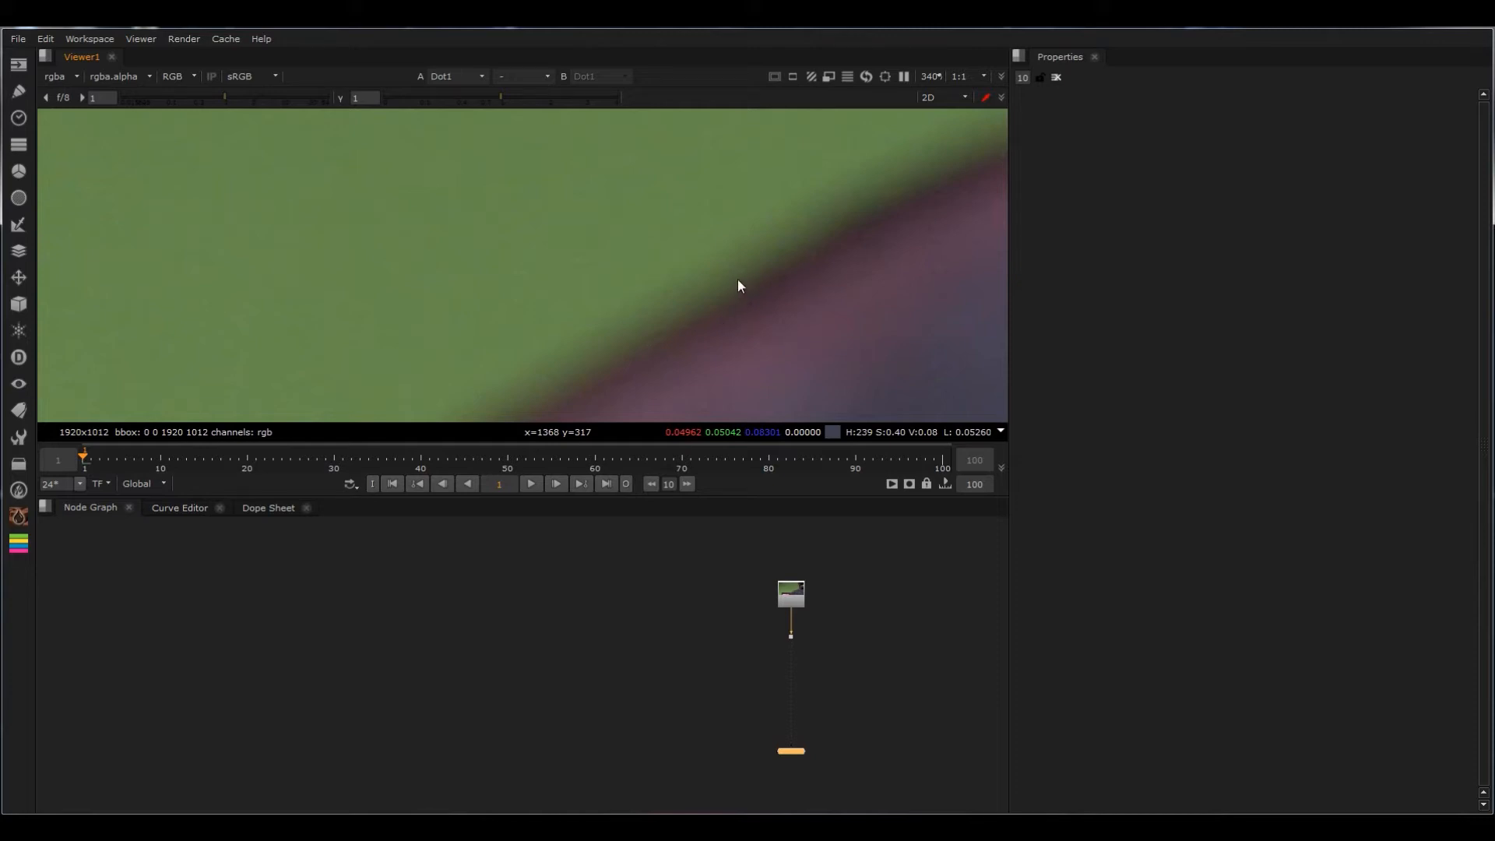
{"action": "scroll", "coordinate": [824, 276], "scroll_direction": "down", "scroll_amount": 6}
Step: Compare the spill on the face, shoulder and dark frame edges of the green-screen plate up close and in full view
{"action": "middle_click_drag", "start_coordinate": [918, 263], "coordinate": [754, 293]}
{"action": "scroll", "coordinate": [751, 214], "scroll_direction": "up", "scroll_amount": 8}
{"action": "scroll", "coordinate": [549, 234], "scroll_direction": "up", "scroll_amount": 4}
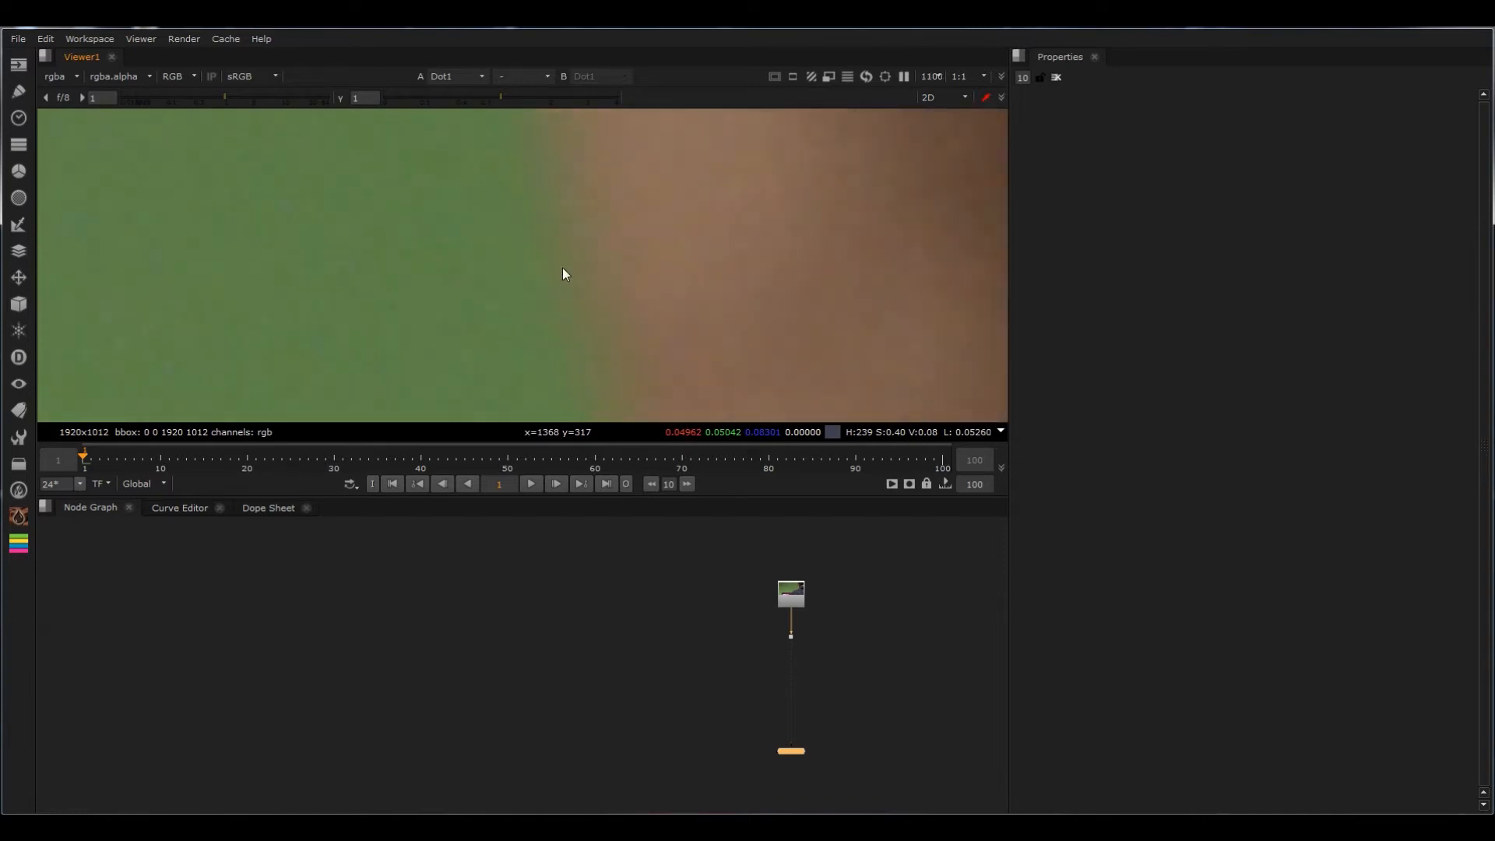
{"action": "scroll", "coordinate": [647, 259], "scroll_direction": "down", "scroll_amount": 6}
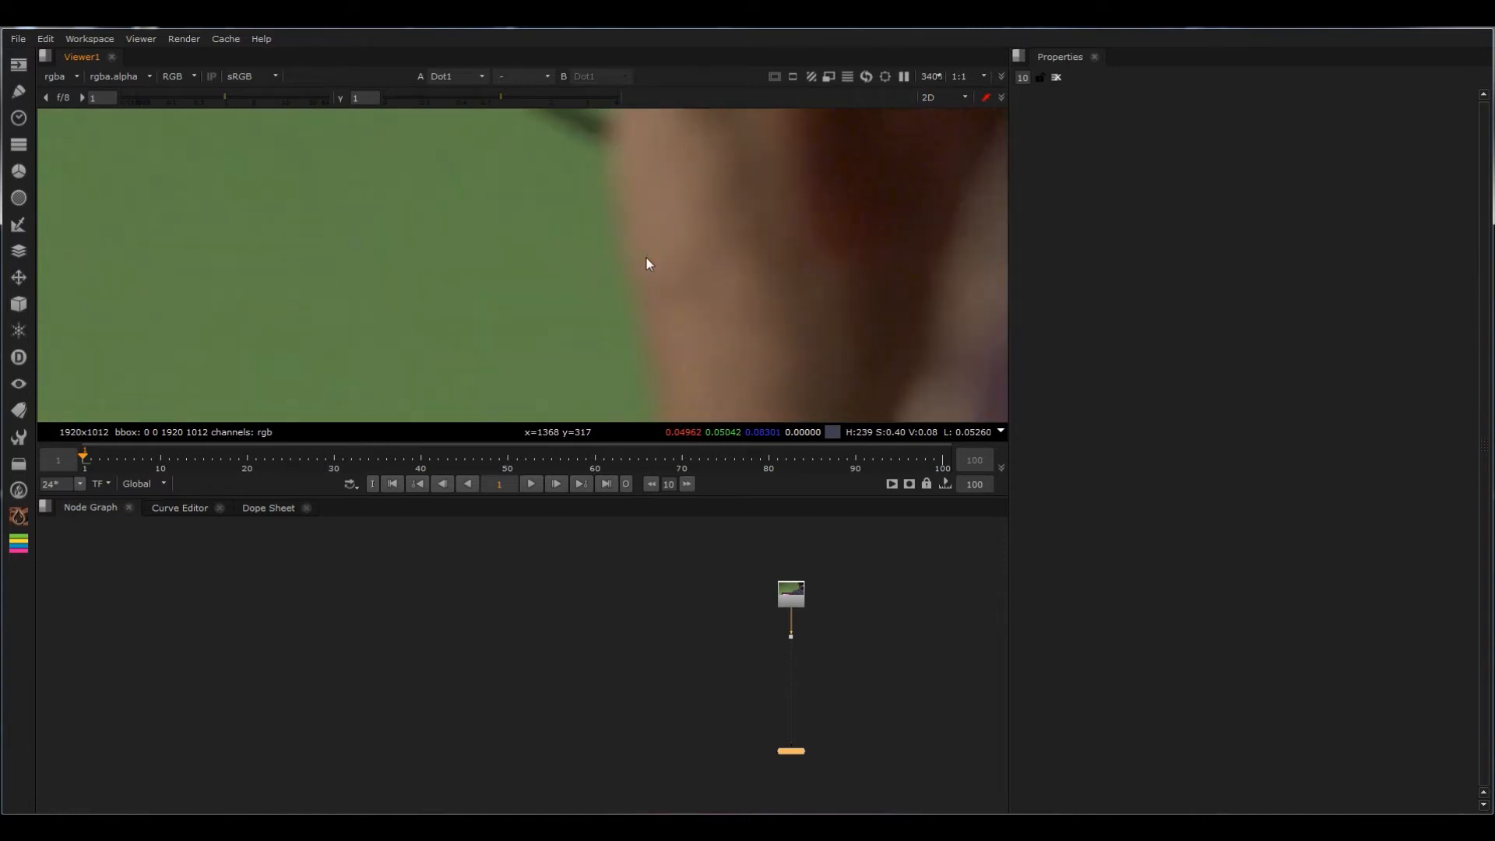
{"action": "scroll", "coordinate": [634, 304], "scroll_direction": "up", "scroll_amount": 2}
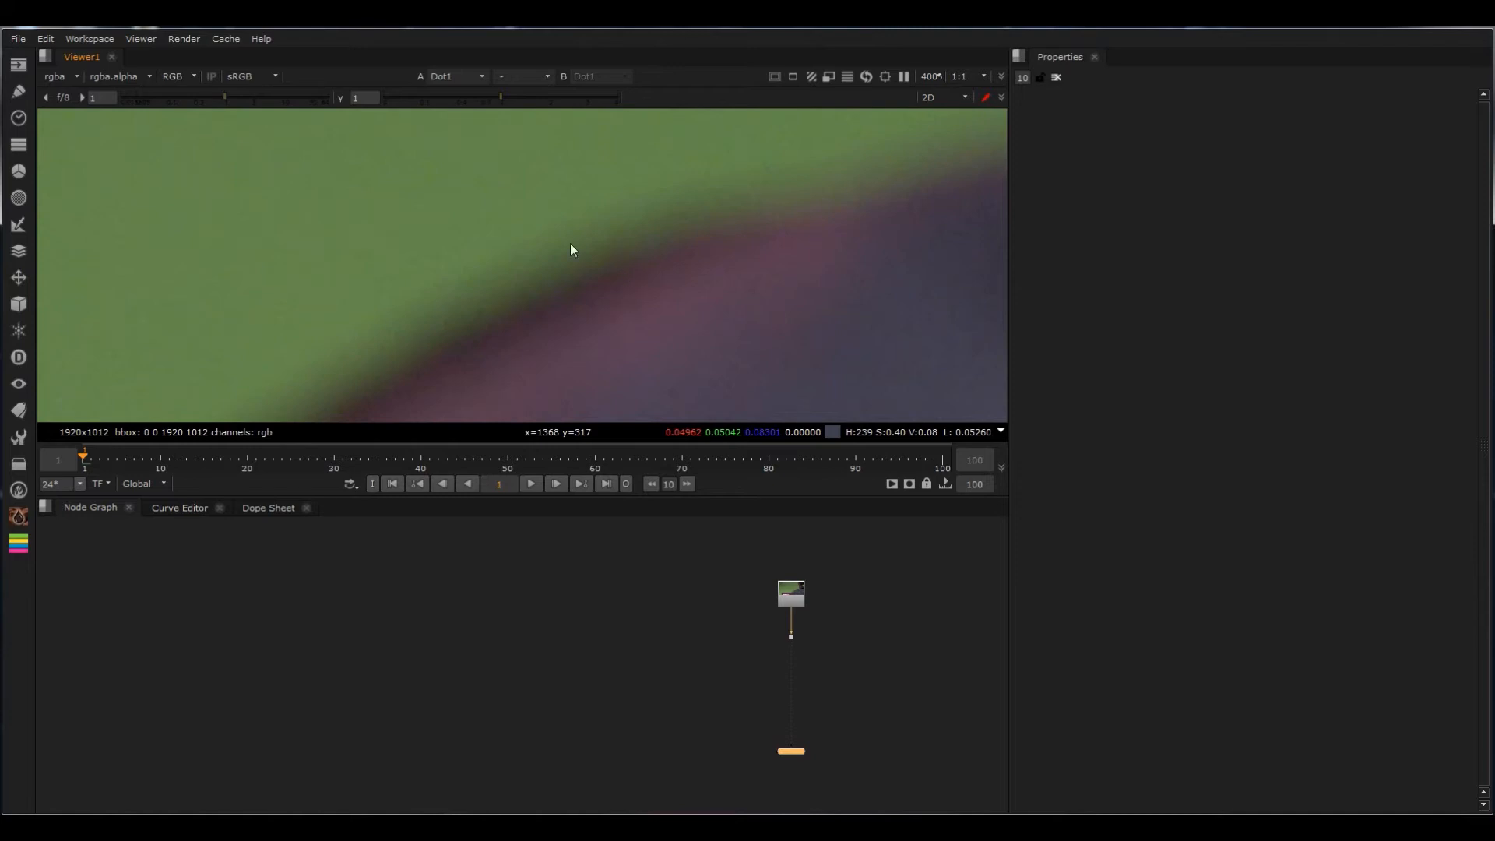
{"action": "scroll", "coordinate": [475, 343], "scroll_direction": "down", "scroll_amount": 5}
{"action": "scroll", "coordinate": [517, 328], "scroll_direction": "up", "scroll_amount": 3}
{"action": "scroll", "coordinate": [514, 327], "scroll_direction": "down", "scroll_amount": 3}
{"action": "scroll", "coordinate": [458, 304], "scroll_direction": "up", "scroll_amount": 5}
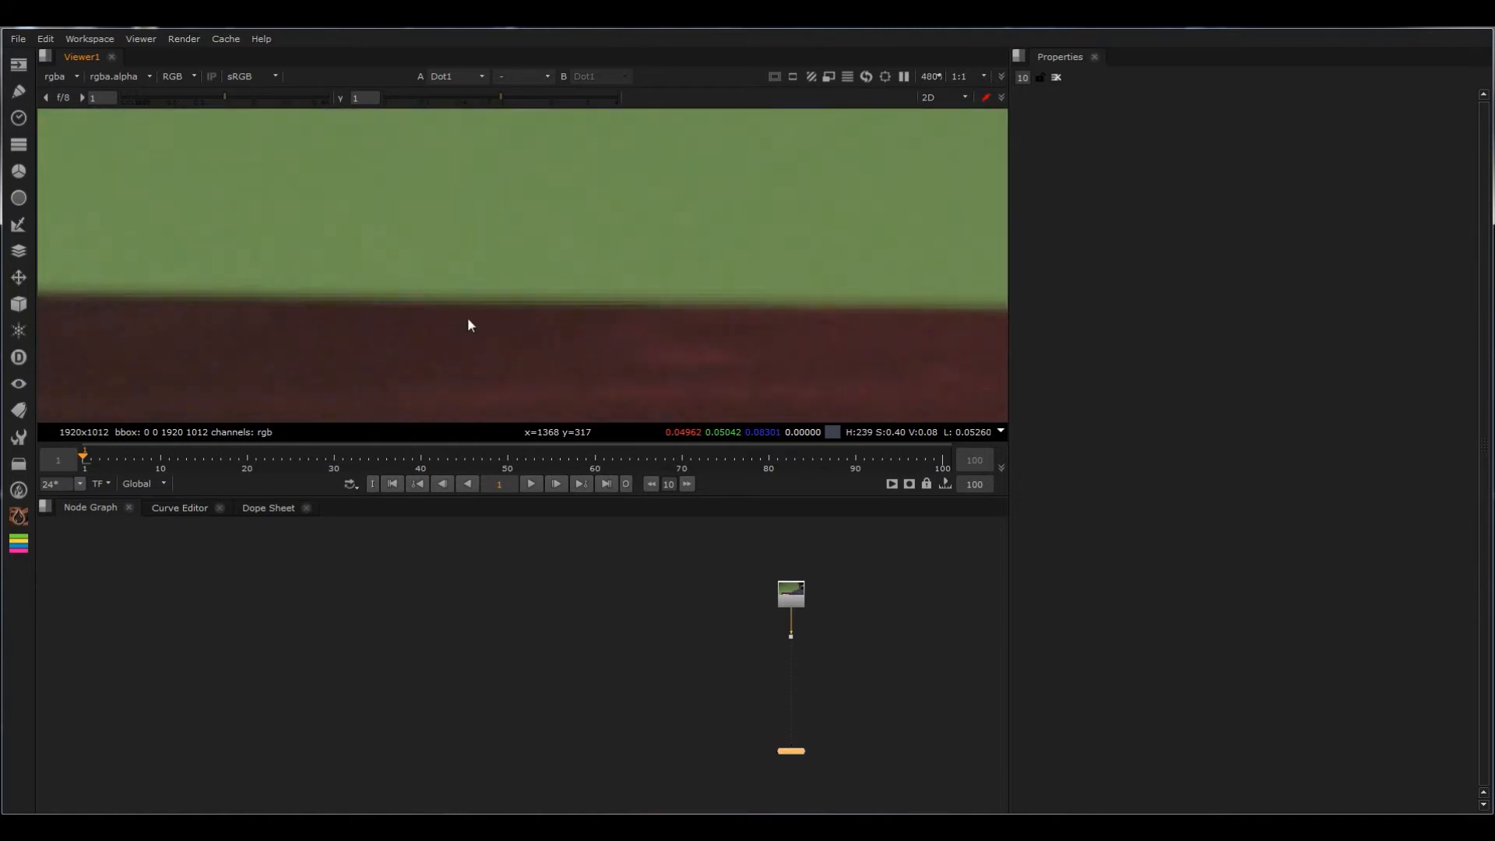
{"action": "key", "text": "f"}
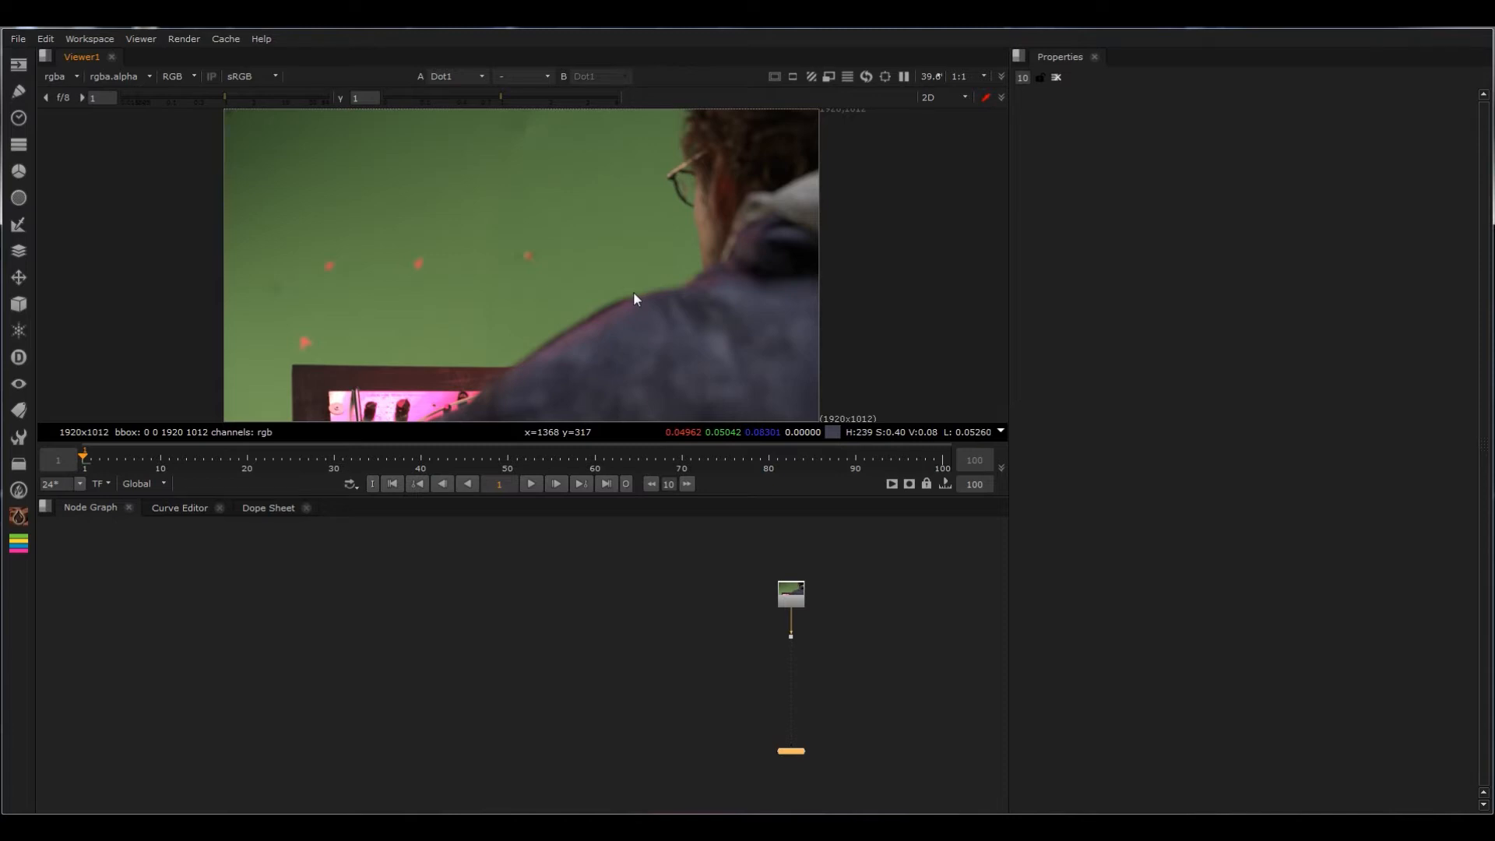
{"action": "scroll", "coordinate": [551, 331], "scroll_direction": "up", "scroll_amount": 5}
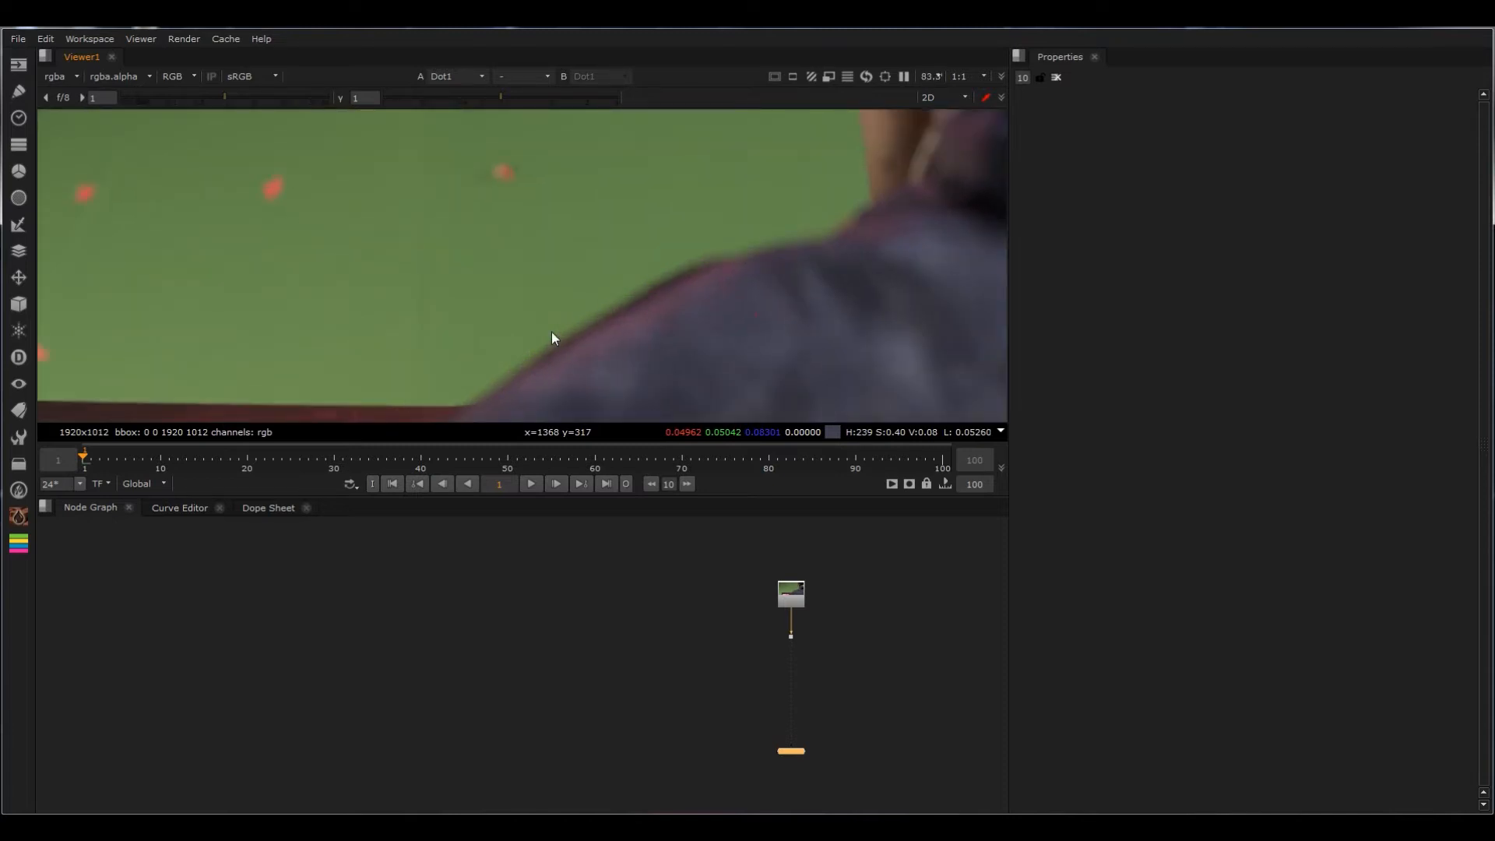
{"action": "scroll", "coordinate": [552, 333], "scroll_direction": "up", "scroll_amount": 5}
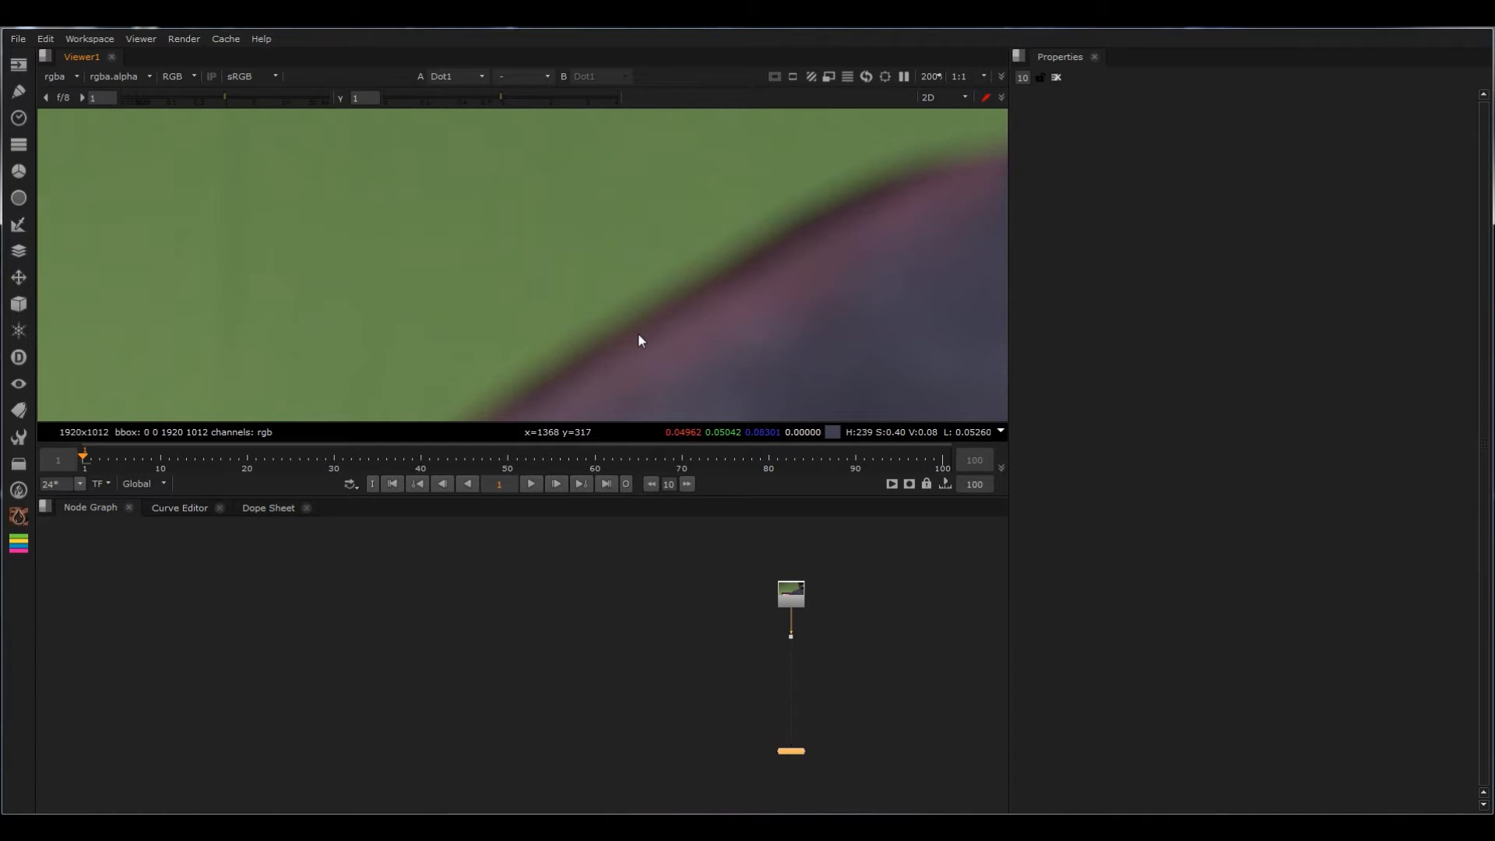
{"action": "scroll", "coordinate": [754, 352], "scroll_direction": "down", "scroll_amount": 5}
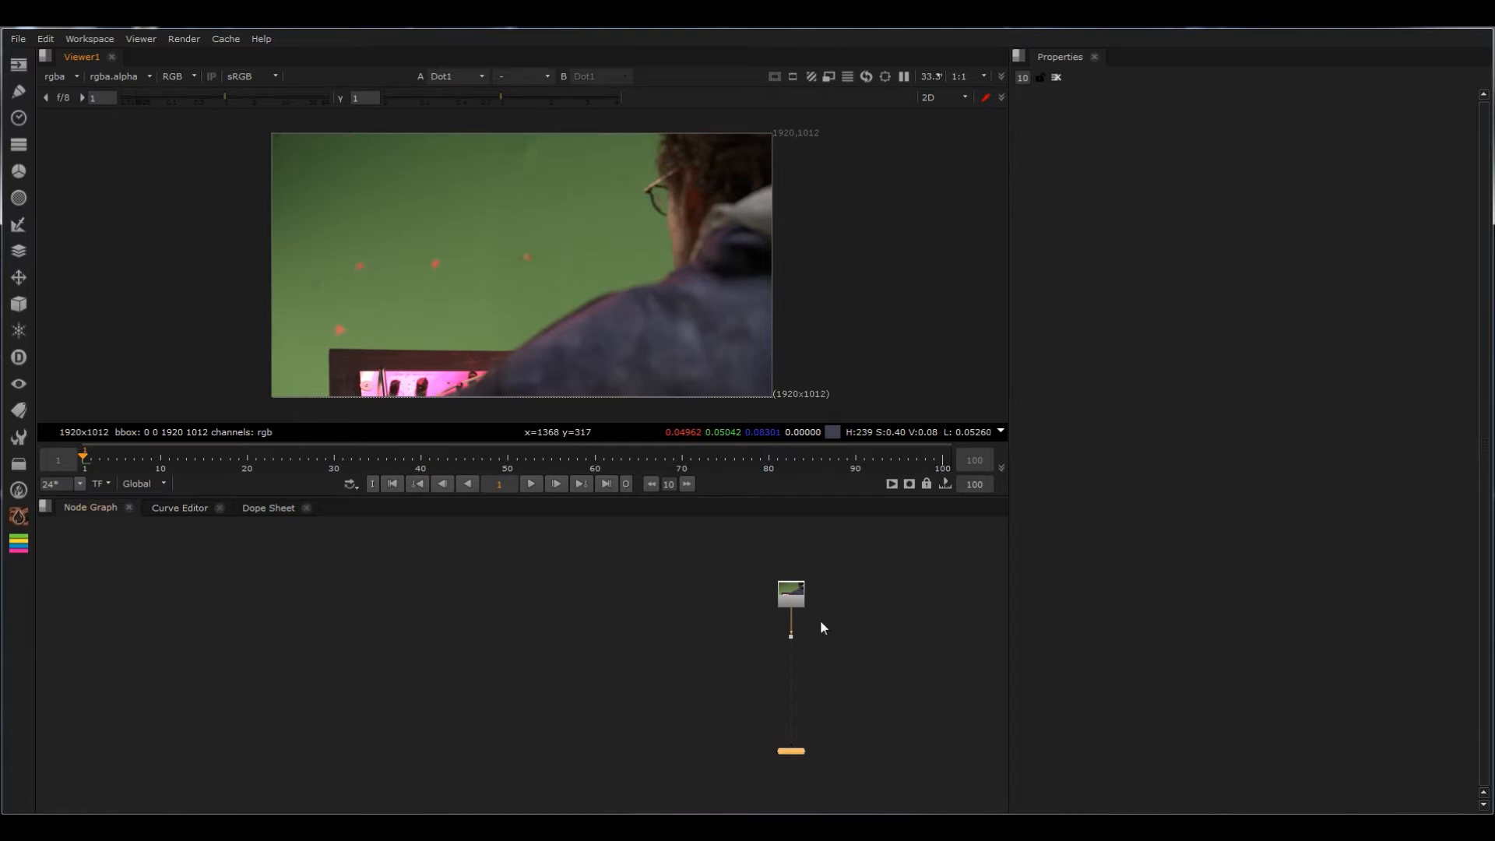
Step: Add a DespillMadness node in the empty area beside the plate's pipe
{"action": "left_click", "coordinate": [678, 661]}
{"action": "key", "text": "Tab"}
{"action": "type", "text": "despl"}
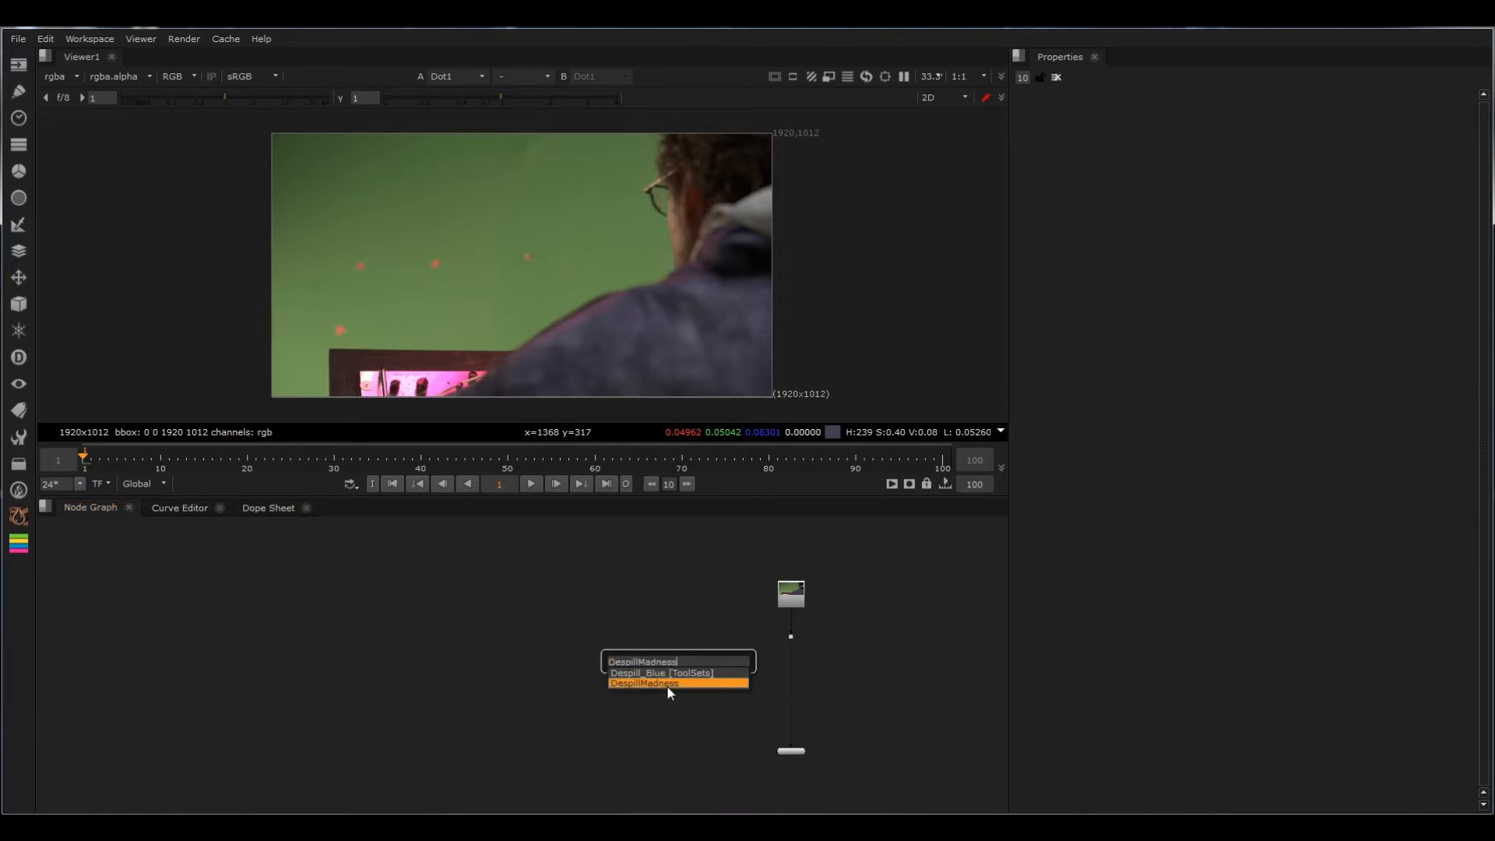
{"action": "left_click", "coordinate": [666, 685]}
{"action": "left_click_drag", "start_coordinate": [660, 684], "coordinate": [652, 269]}
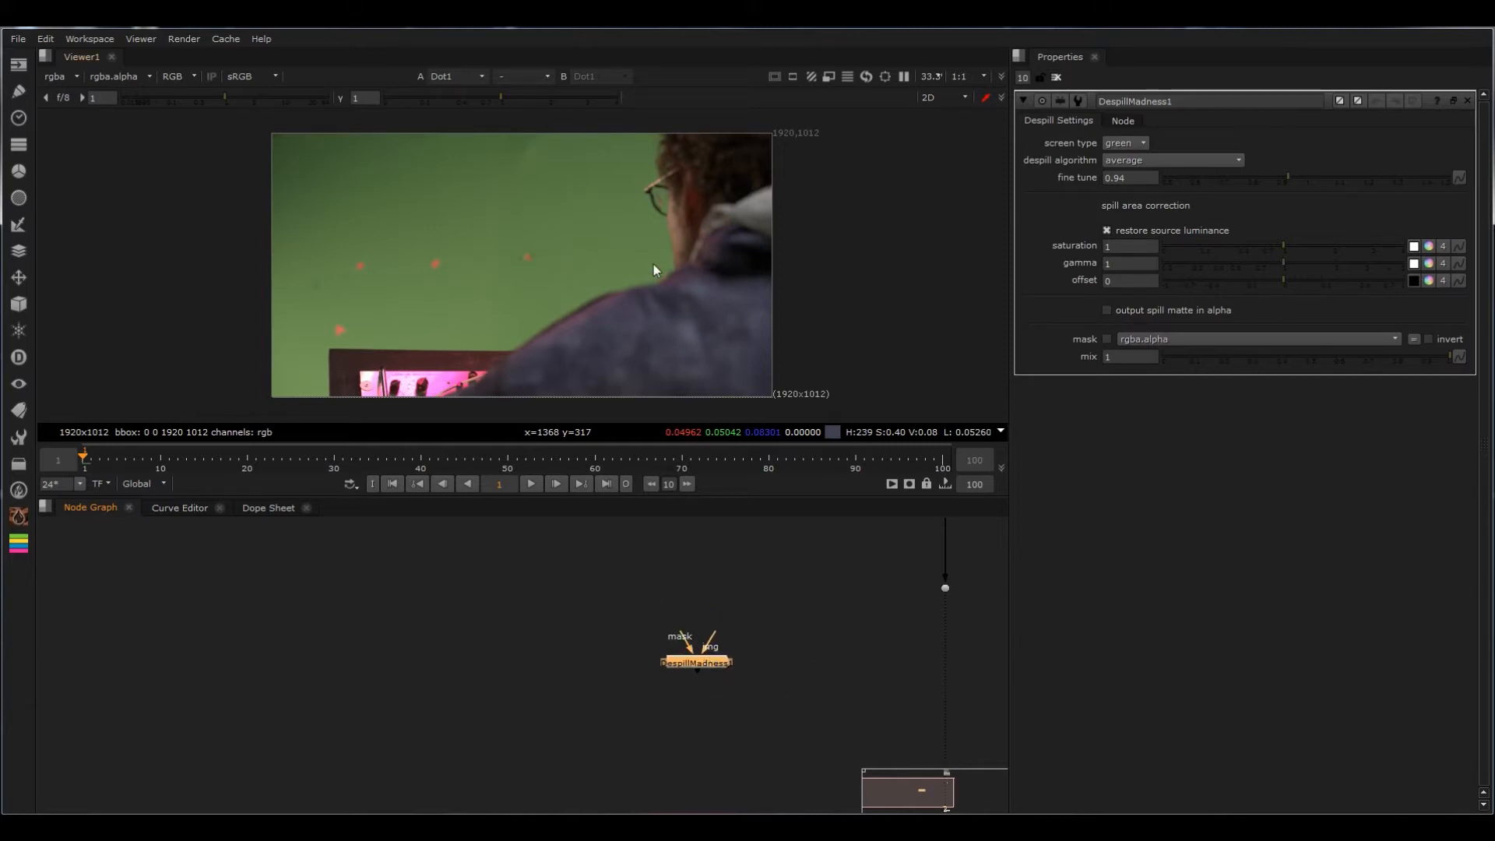
Step: Connect DespillMadness's img input to the plate's dot through a new corner dot, place the node directly below it, and view its output
{"action": "left_click_drag", "start_coordinate": [710, 644], "coordinate": [945, 590]}
{"action": "left_click", "coordinate": [844, 610], "text": "ctrl"}
{"action": "left_click_drag", "start_coordinate": [844, 611], "coordinate": [411, 666]}
{"action": "left_click", "coordinate": [504, 668]}
{"action": "left_click", "coordinate": [424, 668]}
{"action": "key", "text": "2"}
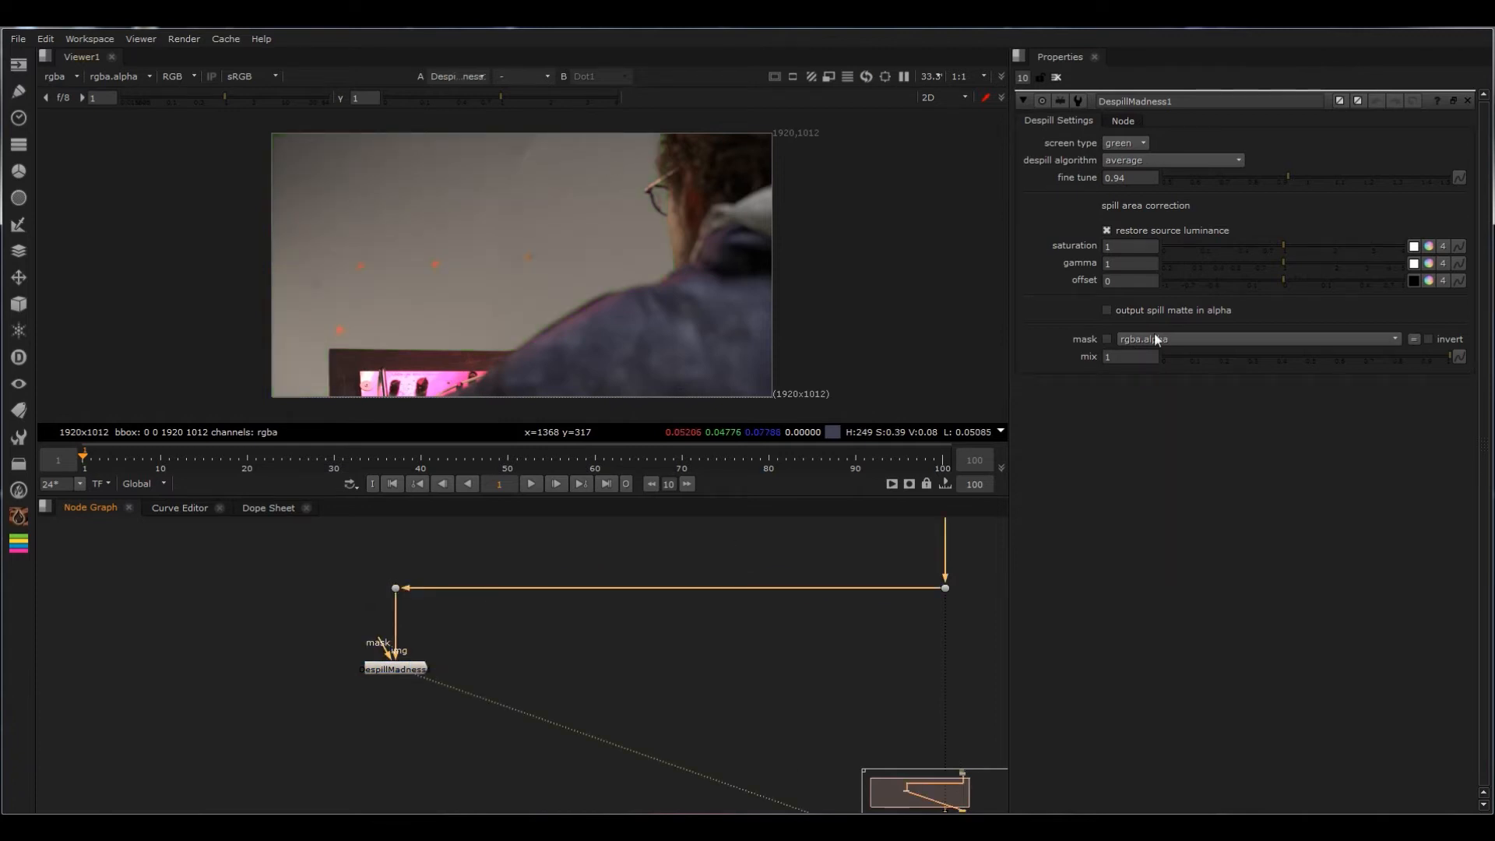
Step: Compare despill algorithms on the DespillMadness node, including red limit, and settle on green/blue limit after inspecting the shoulder edge
{"action": "left_click", "coordinate": [1121, 143]}
{"action": "left_click", "coordinate": [1172, 160]}
{"action": "left_click", "coordinate": [1168, 174]}
{"action": "left_click", "coordinate": [1183, 160]}
{"action": "left_click", "coordinate": [1152, 182]}
{"action": "left_click", "coordinate": [1149, 162]}
{"action": "left_click", "coordinate": [1151, 179]}
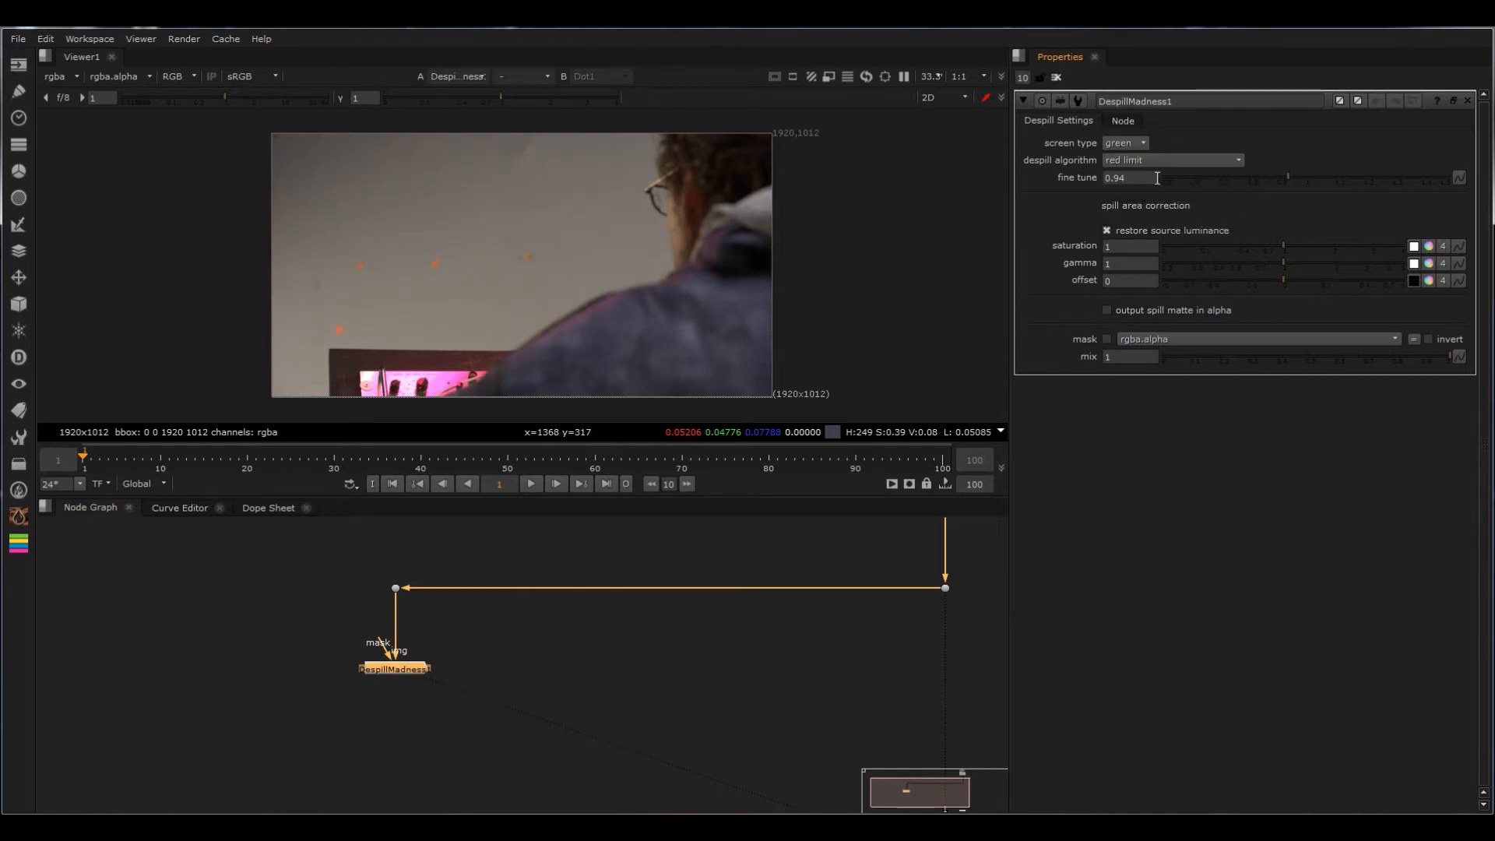
{"action": "left_click", "coordinate": [1148, 162]}
{"action": "left_click", "coordinate": [1148, 177]}
{"action": "left_click", "coordinate": [1140, 161]}
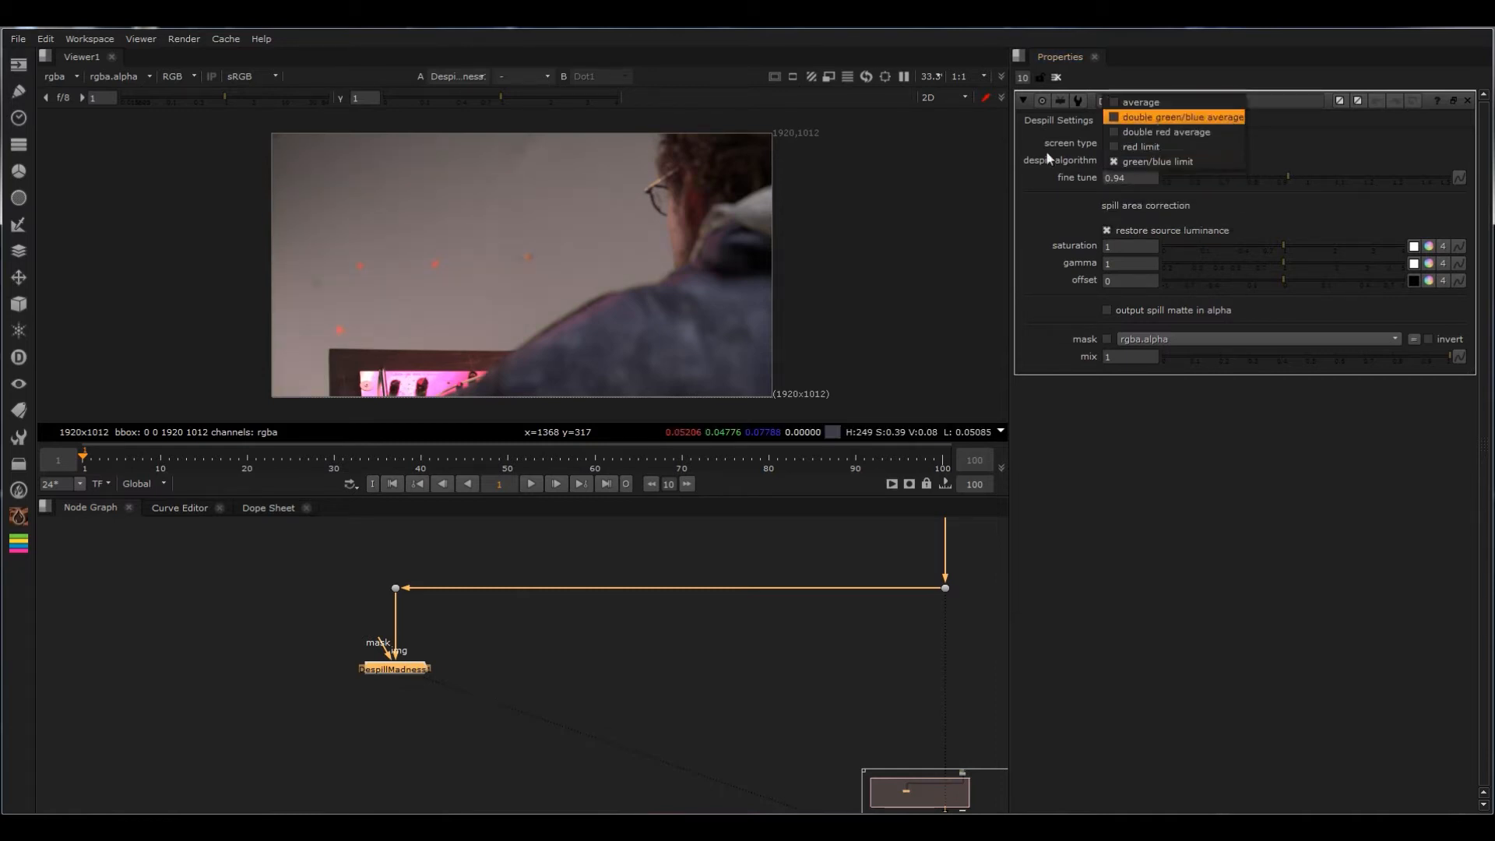
{"action": "left_click", "coordinate": [539, 321]}
{"action": "scroll", "coordinate": [540, 321], "scroll_direction": "up", "scroll_amount": 5}
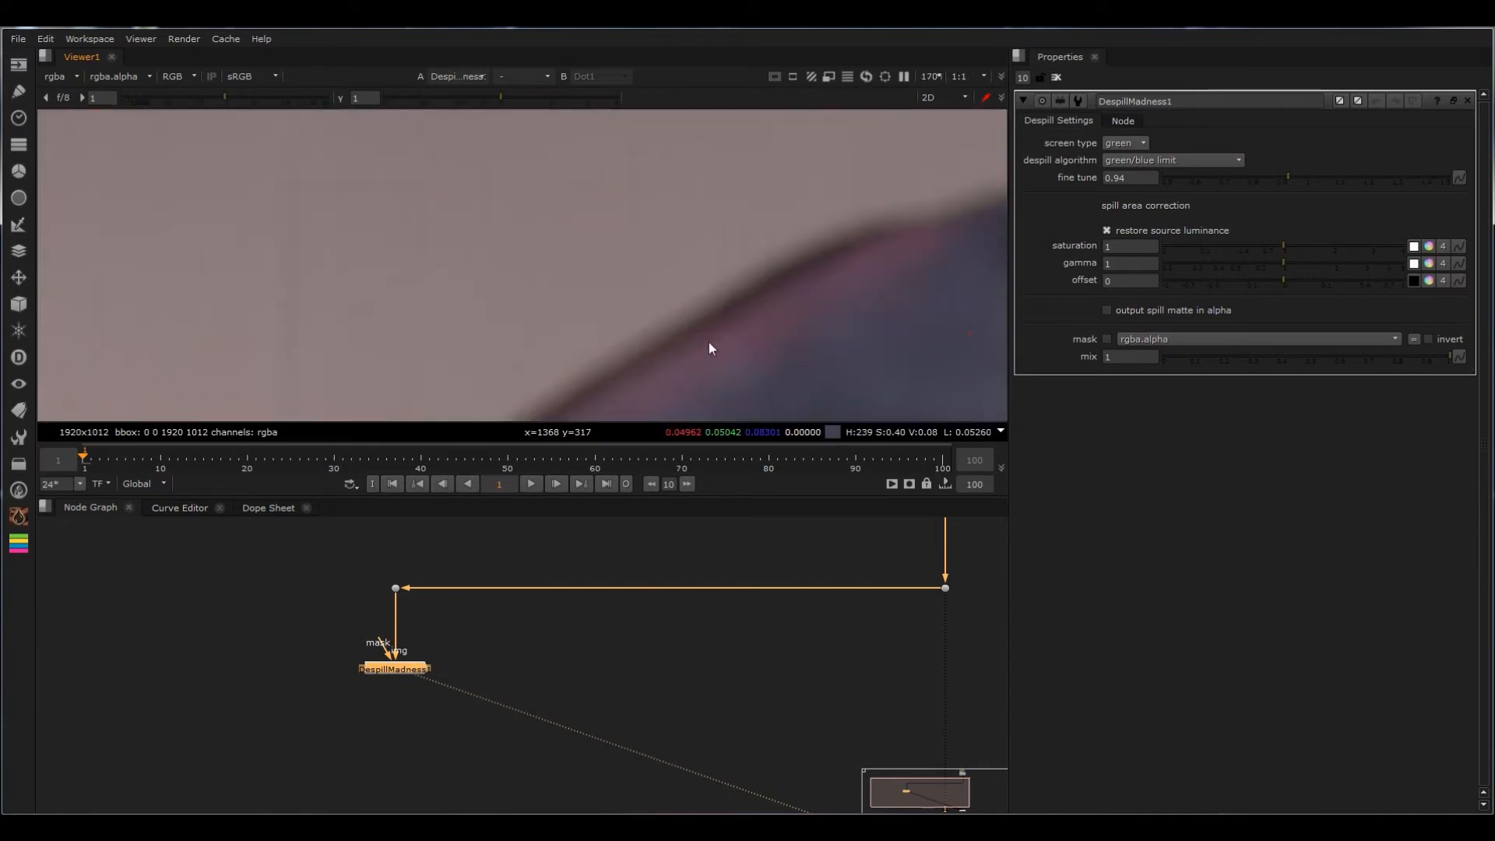
{"action": "key", "text": "f"}
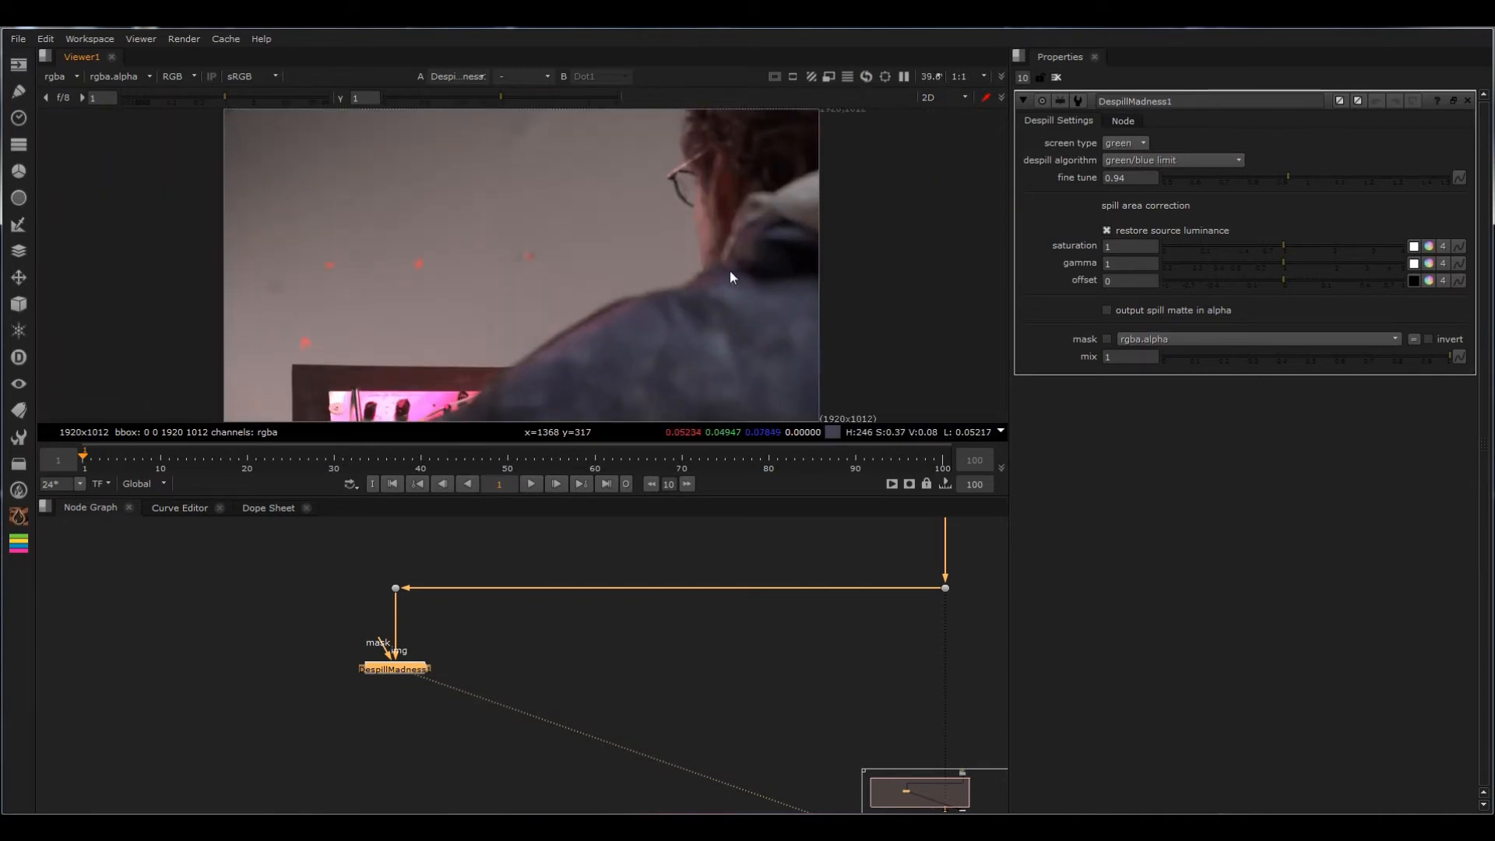
Step: Lower the DespillMadness fine tune to 0.74, inspect the shoulder edge, and refine the value to 0.765
{"action": "left_click_drag", "start_coordinate": [1291, 181], "coordinate": [1237, 181]}
{"action": "scroll", "coordinate": [564, 344], "scroll_direction": "up", "scroll_amount": 4}
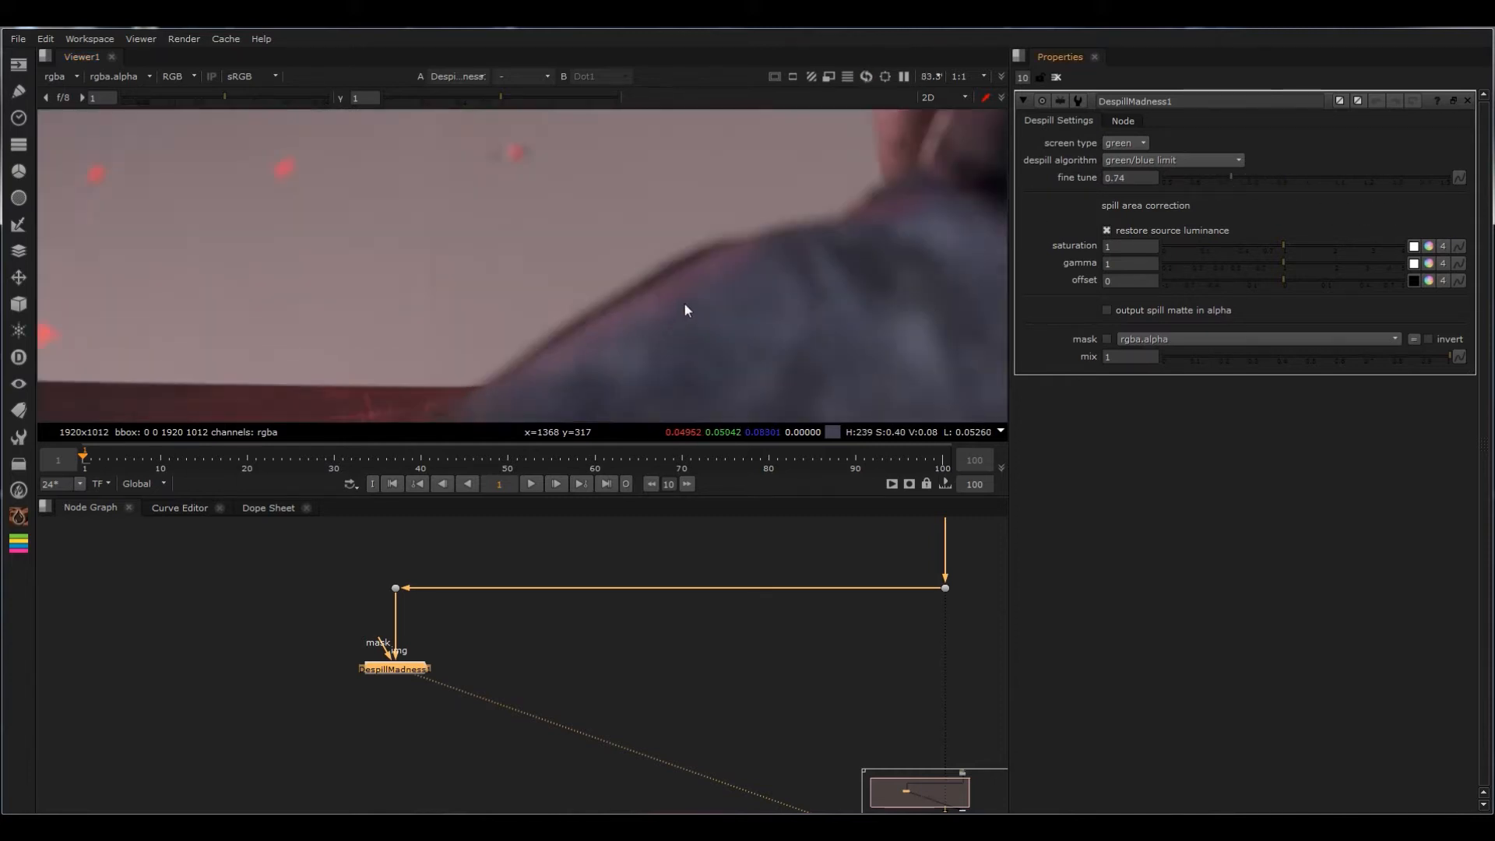
{"action": "scroll", "coordinate": [539, 238], "scroll_direction": "down", "scroll_amount": 4}
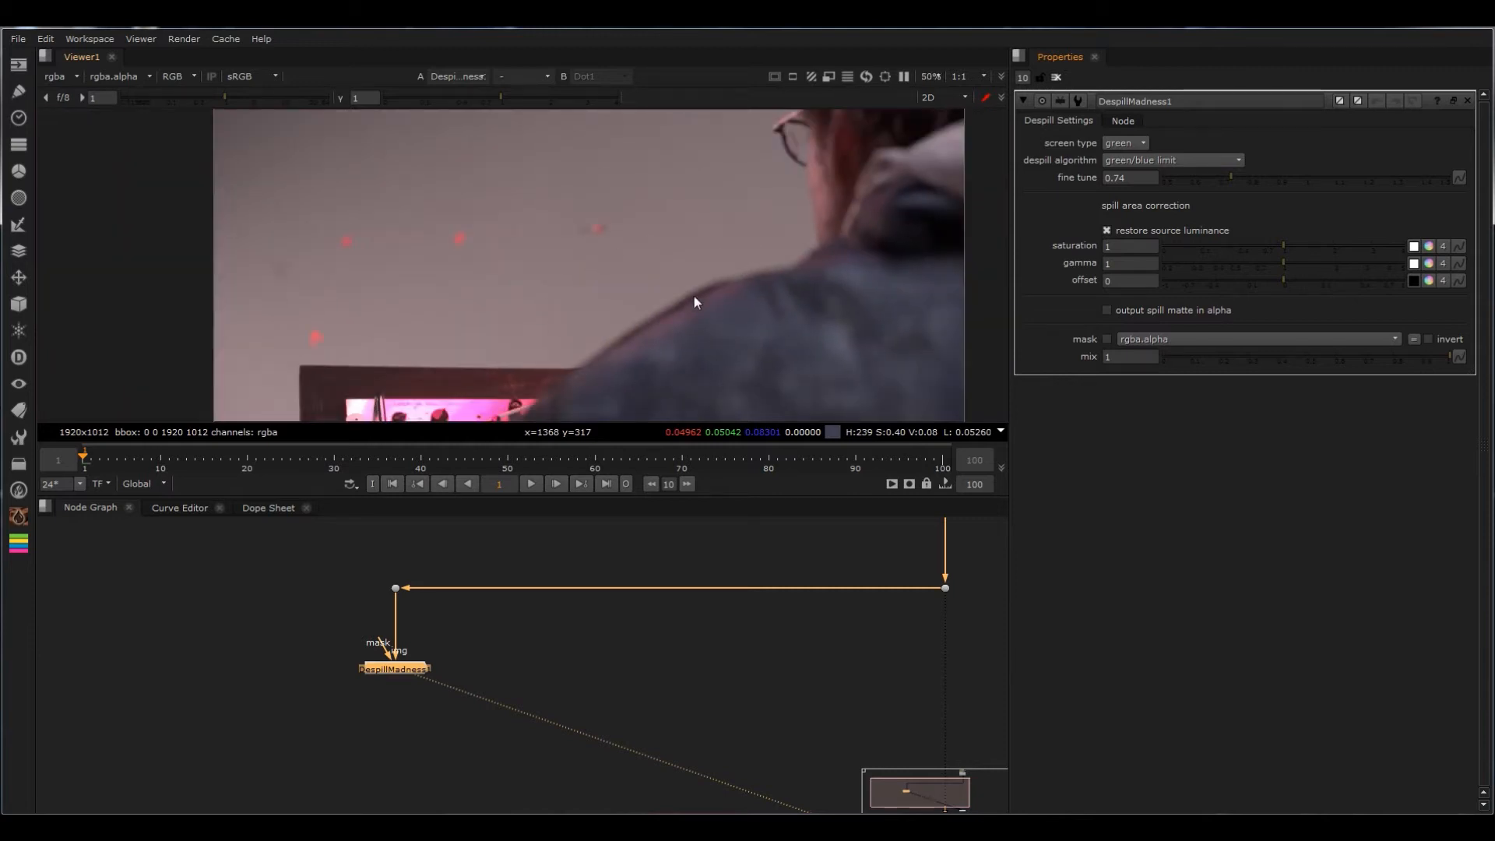
{"action": "left_click", "coordinate": [1235, 176]}
Step: Copy the DespillMadness gizmo to an editable group and place the group beside the original node
{"action": "left_click", "coordinate": [1120, 121]}
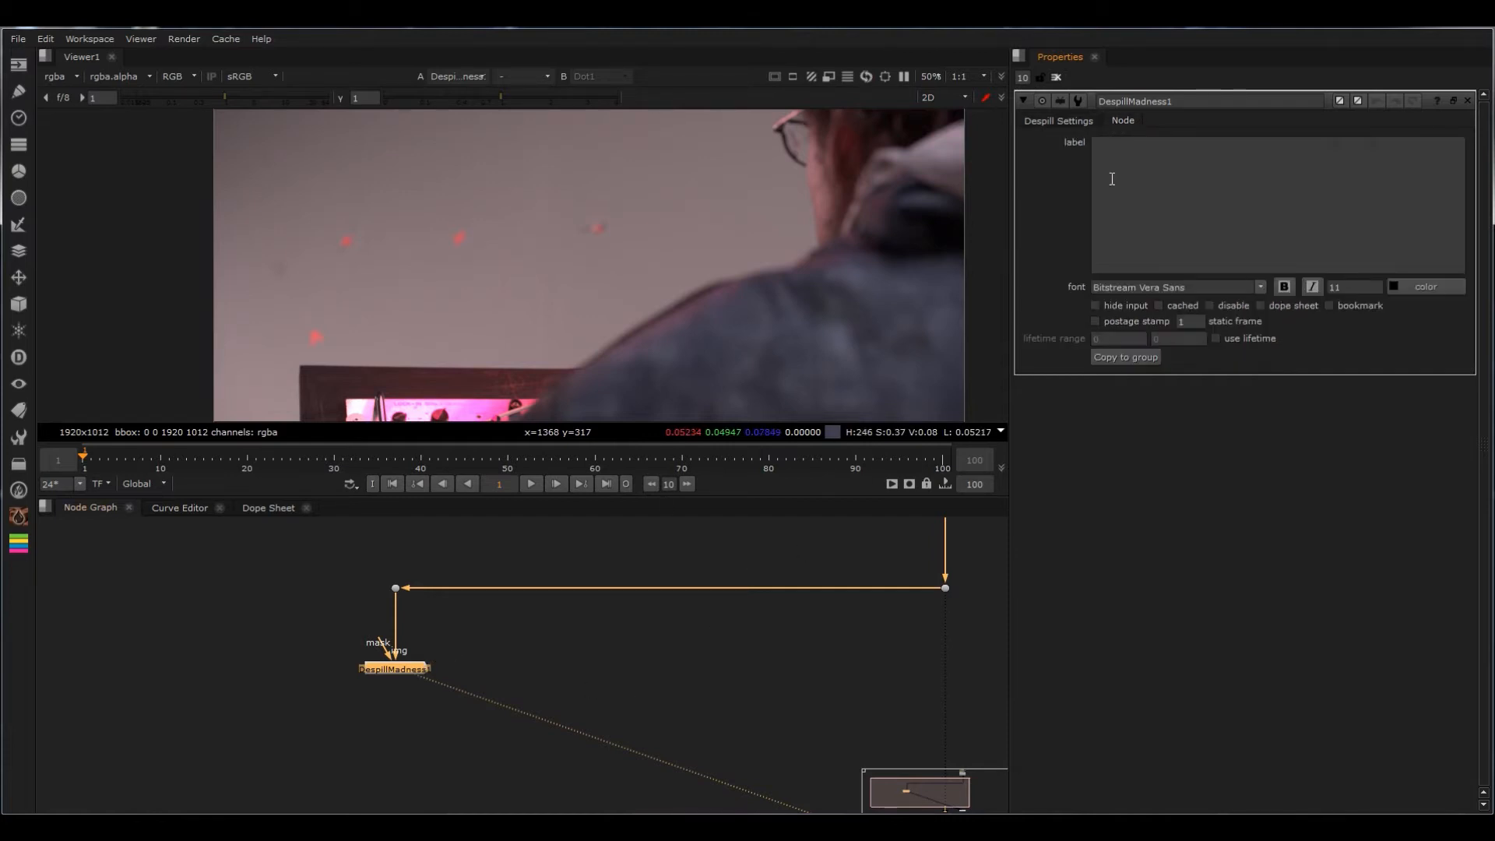
{"action": "left_click", "coordinate": [1084, 122]}
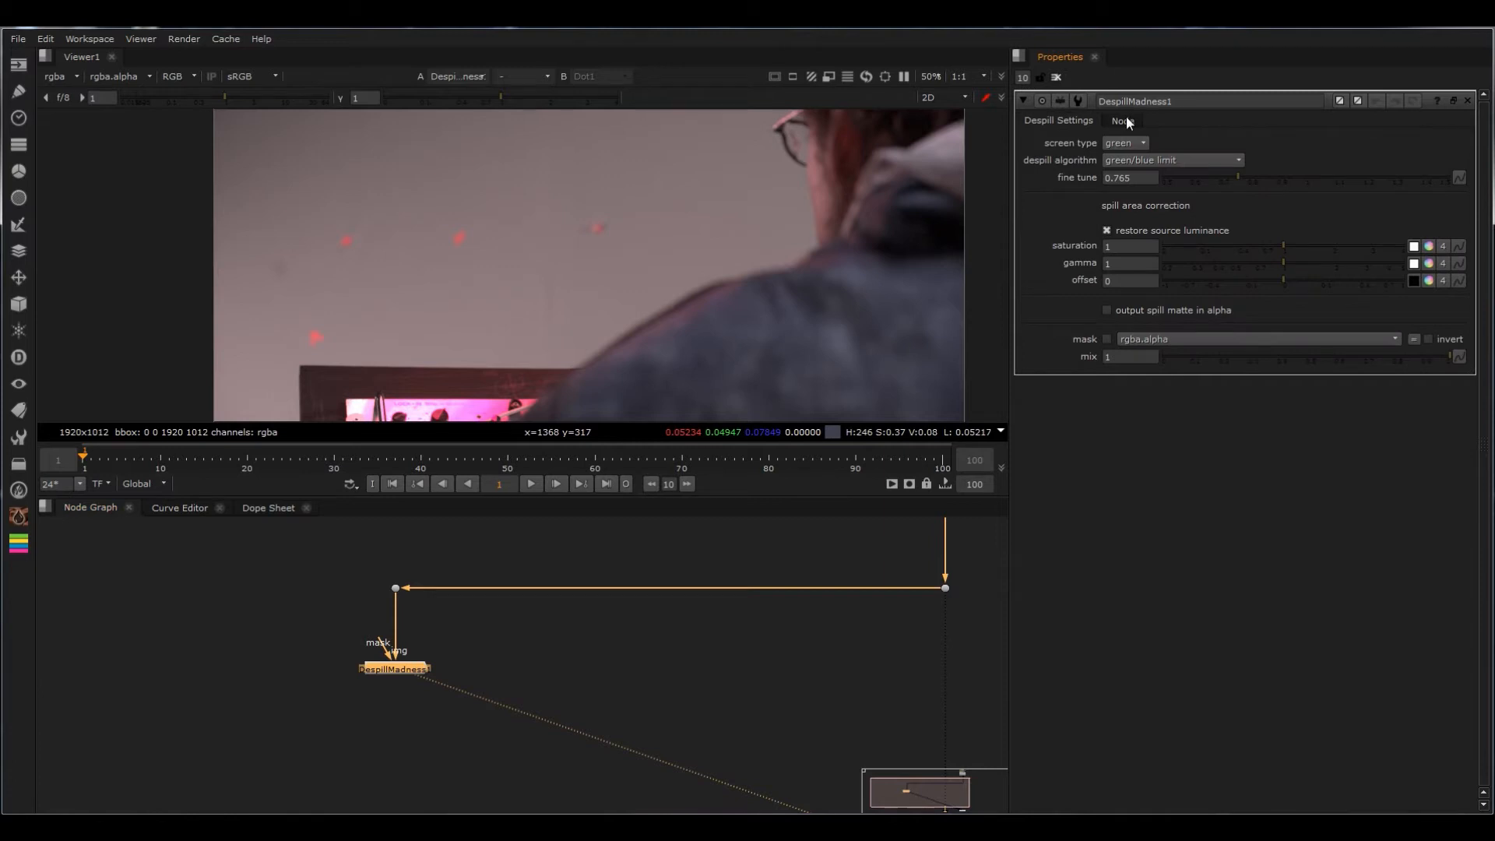
{"action": "left_click", "coordinate": [1125, 119]}
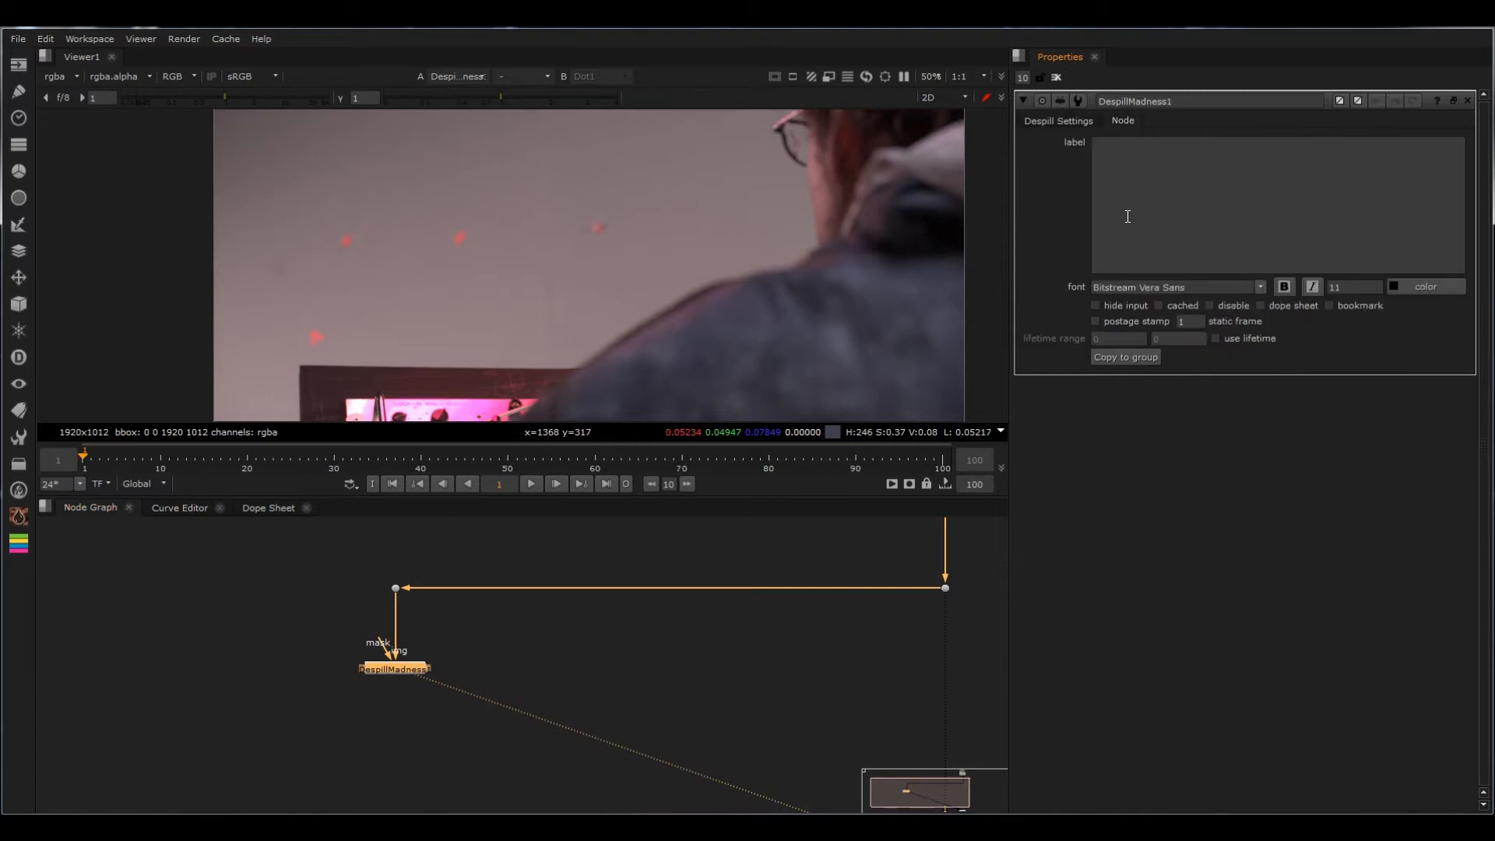
{"action": "left_click", "coordinate": [1138, 357]}
{"action": "left_click_drag", "start_coordinate": [406, 678], "coordinate": [270, 690]}
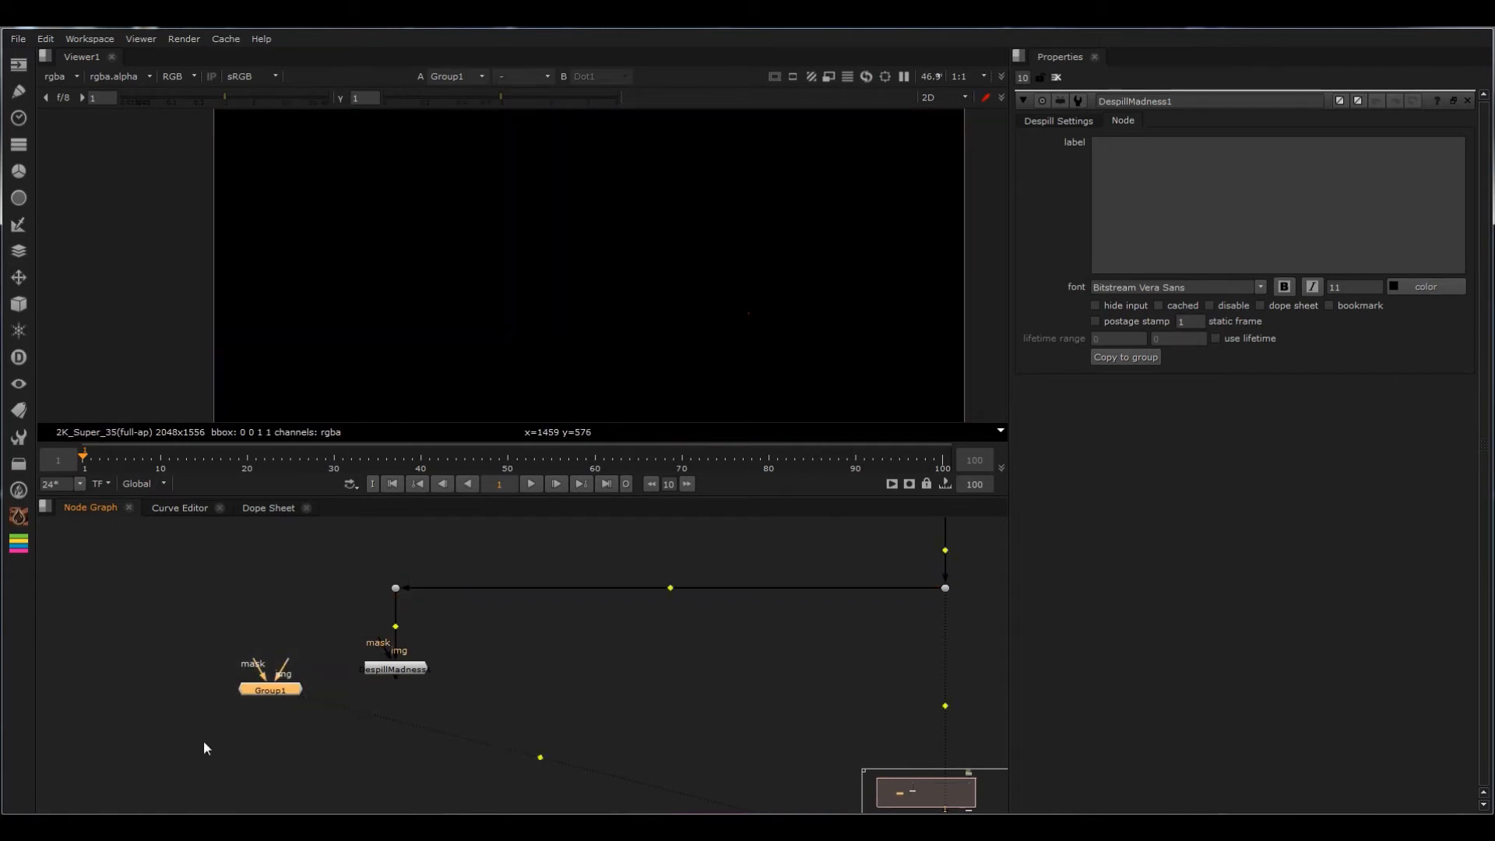
Step: Open the copied group's internal node graph and inspect the RedLimitsGreen node's expressions
{"action": "key", "text": "ctrl+Return"}
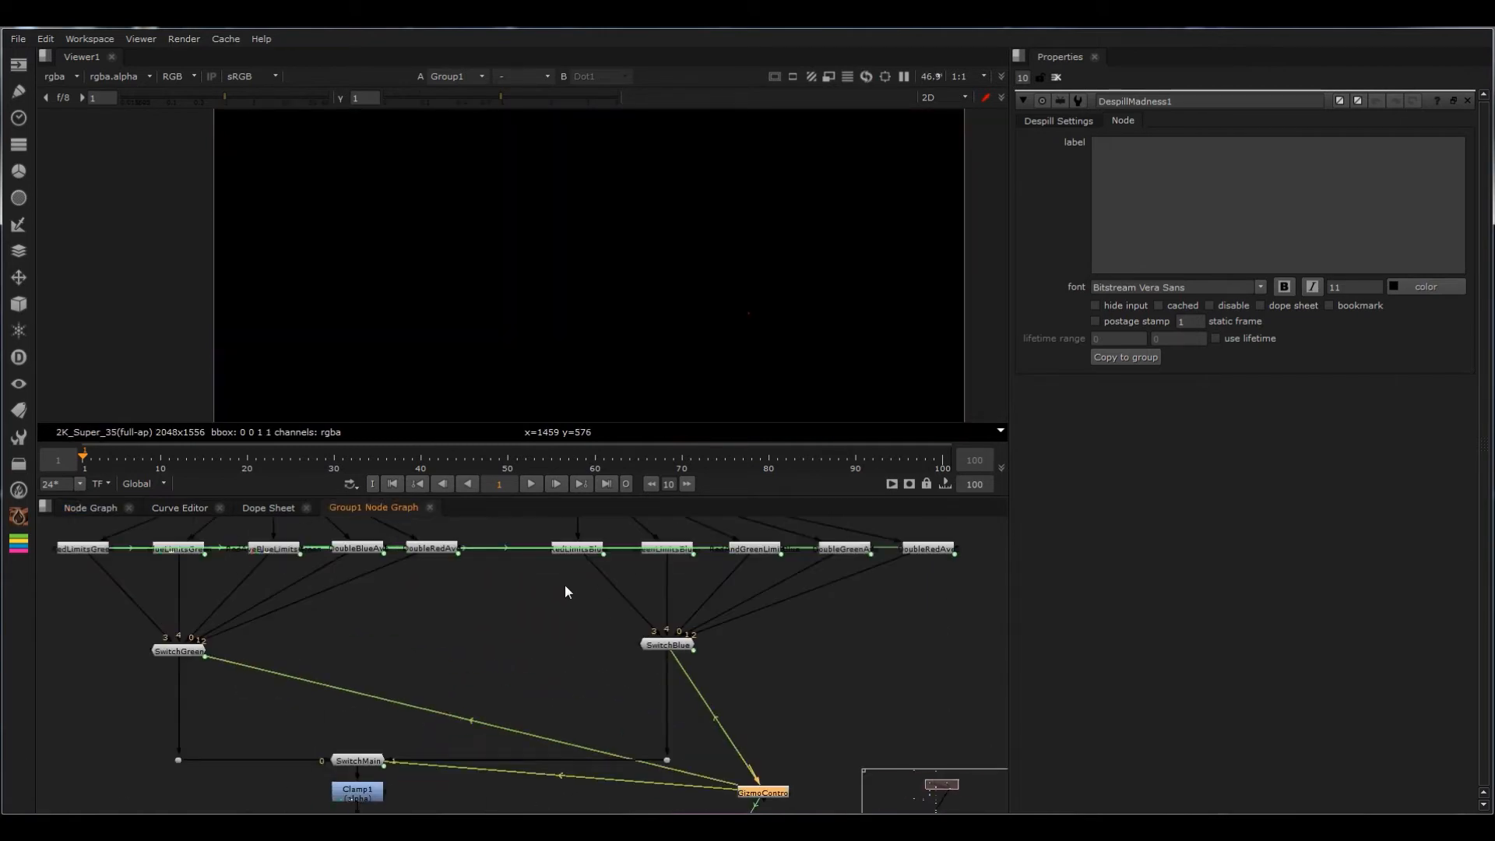
{"action": "middle_click_drag", "start_coordinate": [566, 586], "coordinate": [677, 701]}
{"action": "scroll", "coordinate": [213, 670], "scroll_direction": "up", "scroll_amount": 6}
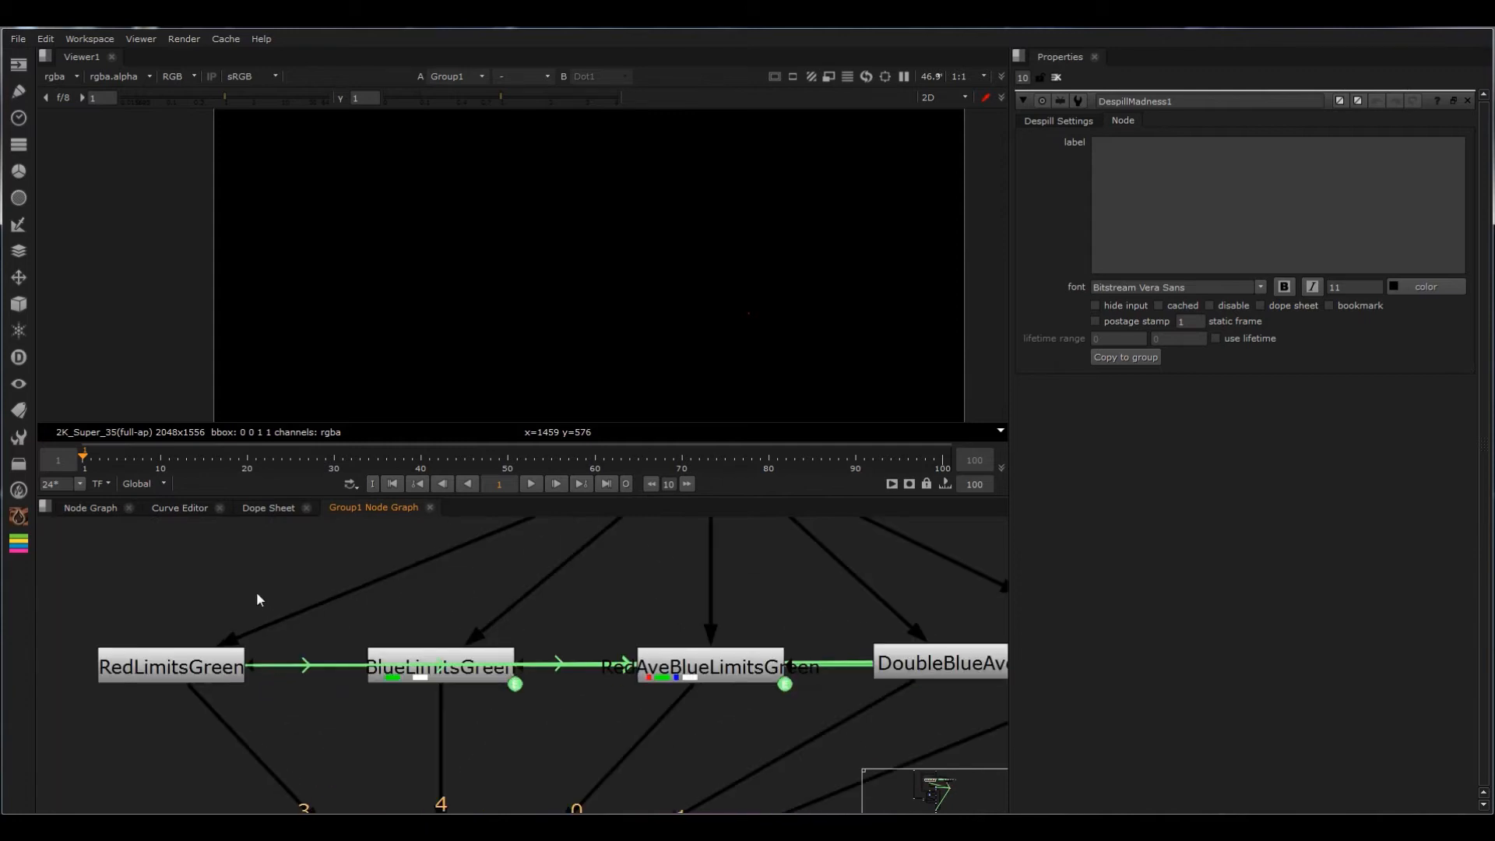
{"action": "double_click", "coordinate": [226, 663]}
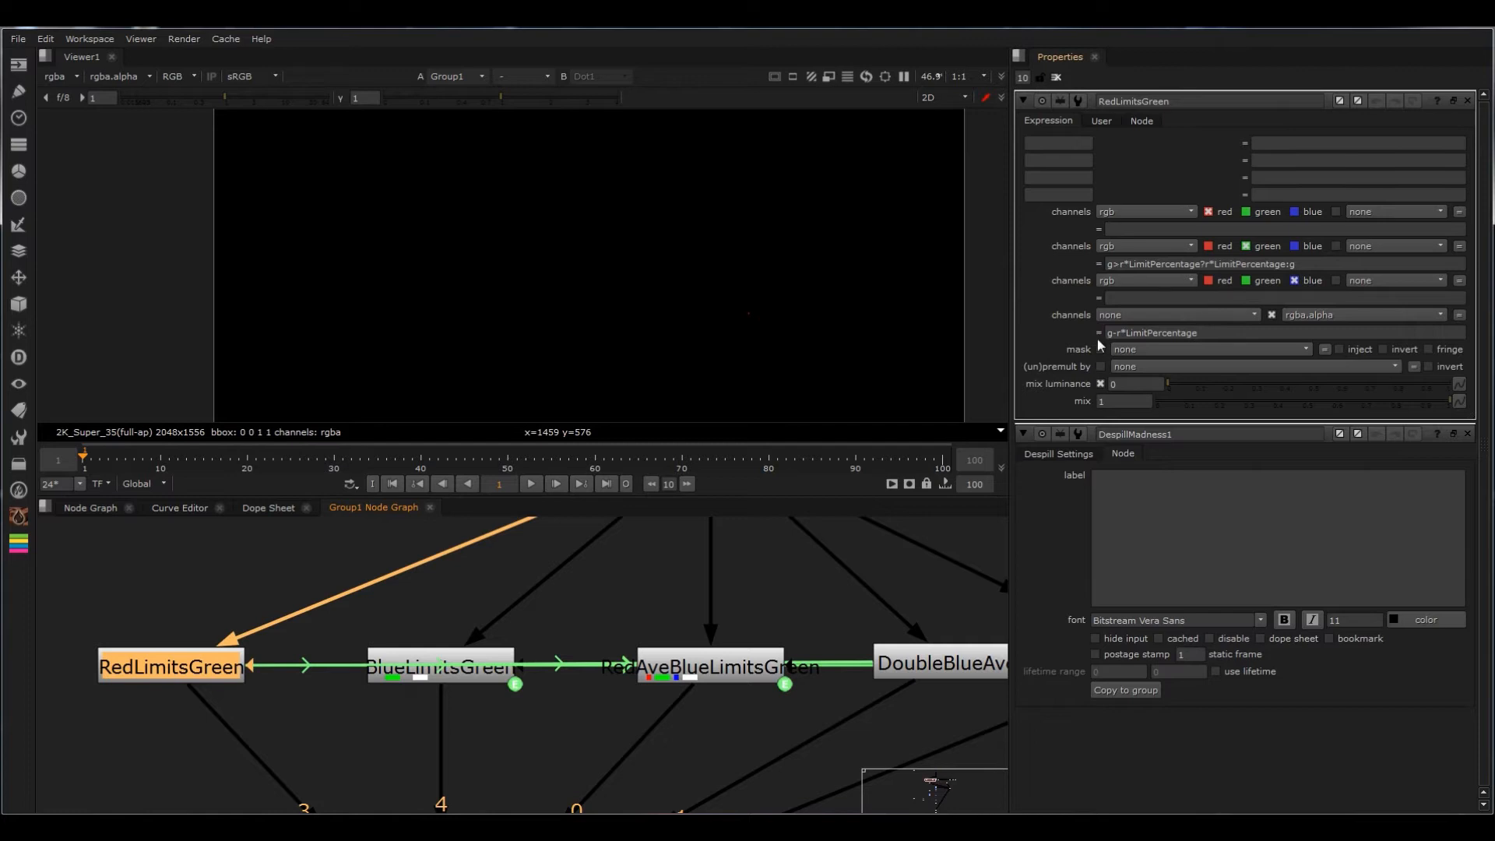
Step: Return to the main node graph, clear all open properties and show the copied group's settings
{"action": "left_click", "coordinate": [89, 507]}
{"action": "left_click", "coordinate": [1056, 77]}
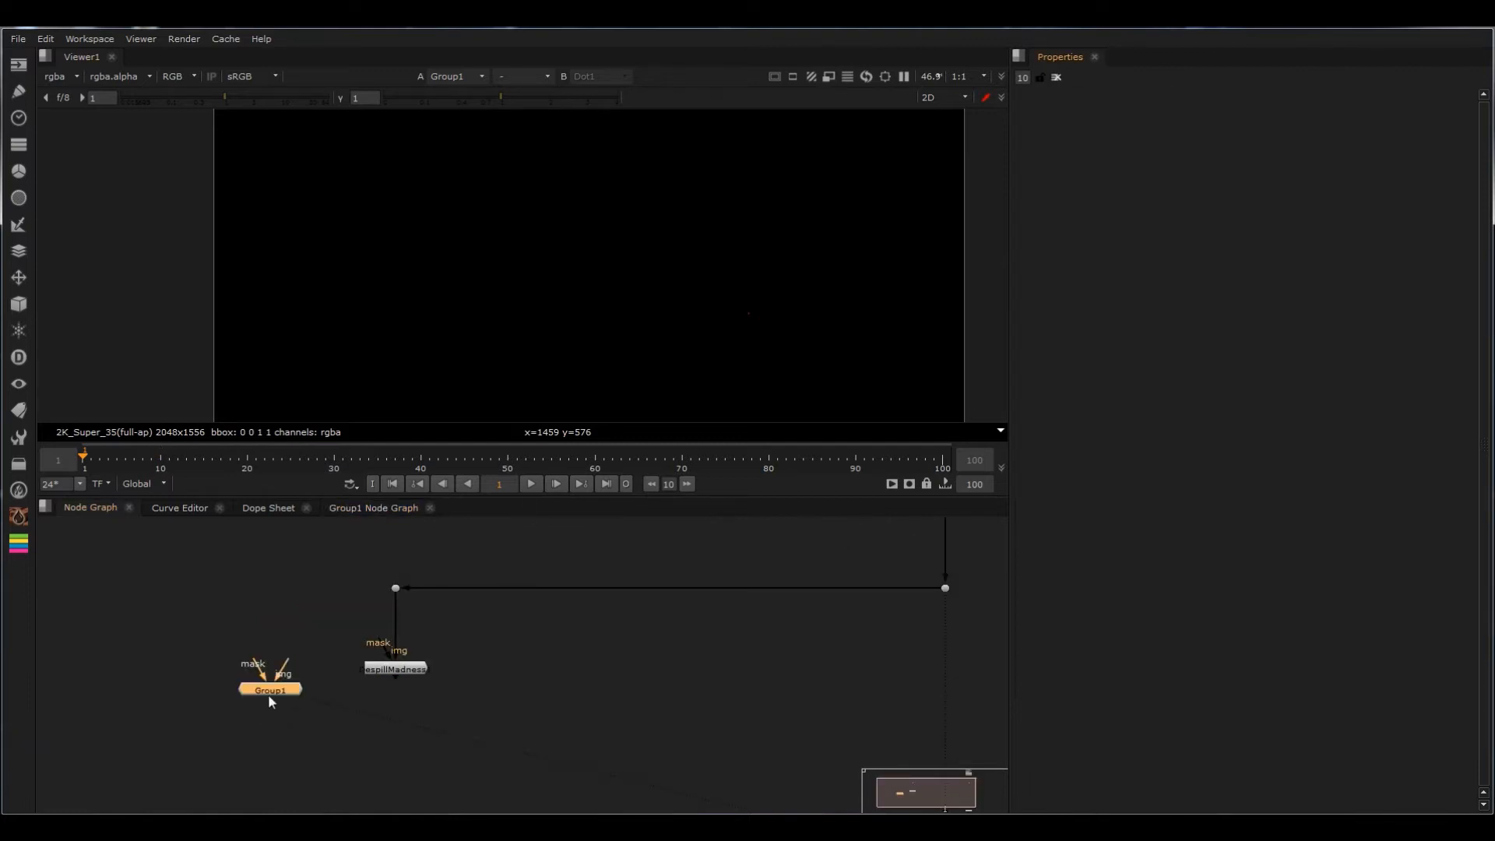
{"action": "double_click", "coordinate": [269, 690]}
{"action": "middle_click_drag", "start_coordinate": [553, 704], "coordinate": [470, 699]}
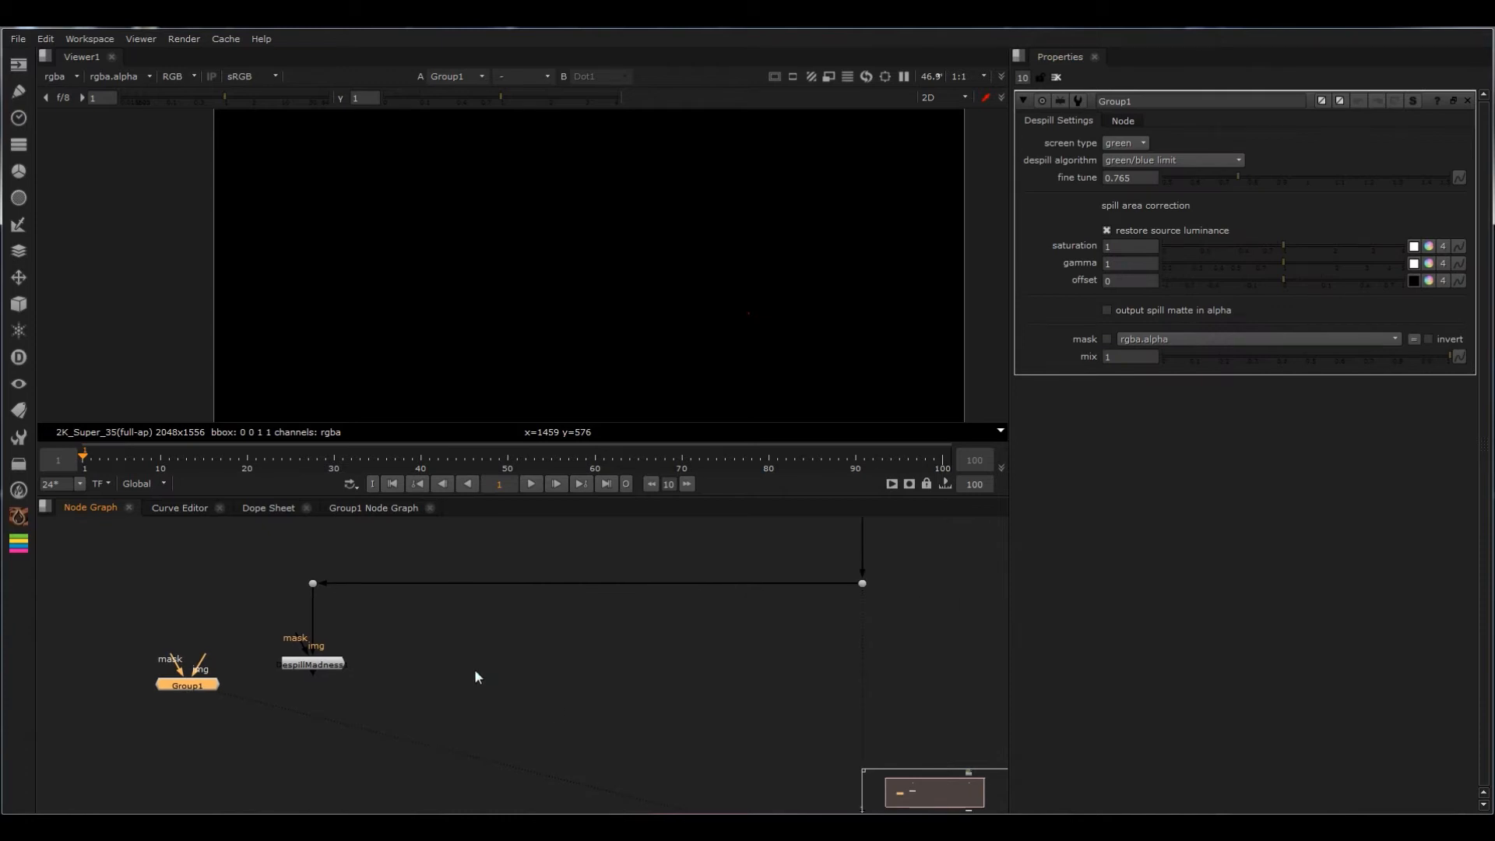
Step: Insert a dot in the horizontal pipe that feeds DespillMadness and browse the PxF plugin nodes
{"action": "left_click", "coordinate": [479, 671]}
{"action": "left_click_drag", "start_coordinate": [587, 583], "coordinate": [455, 584], "text": "ctrl"}
{"action": "left_click", "coordinate": [19, 515]}
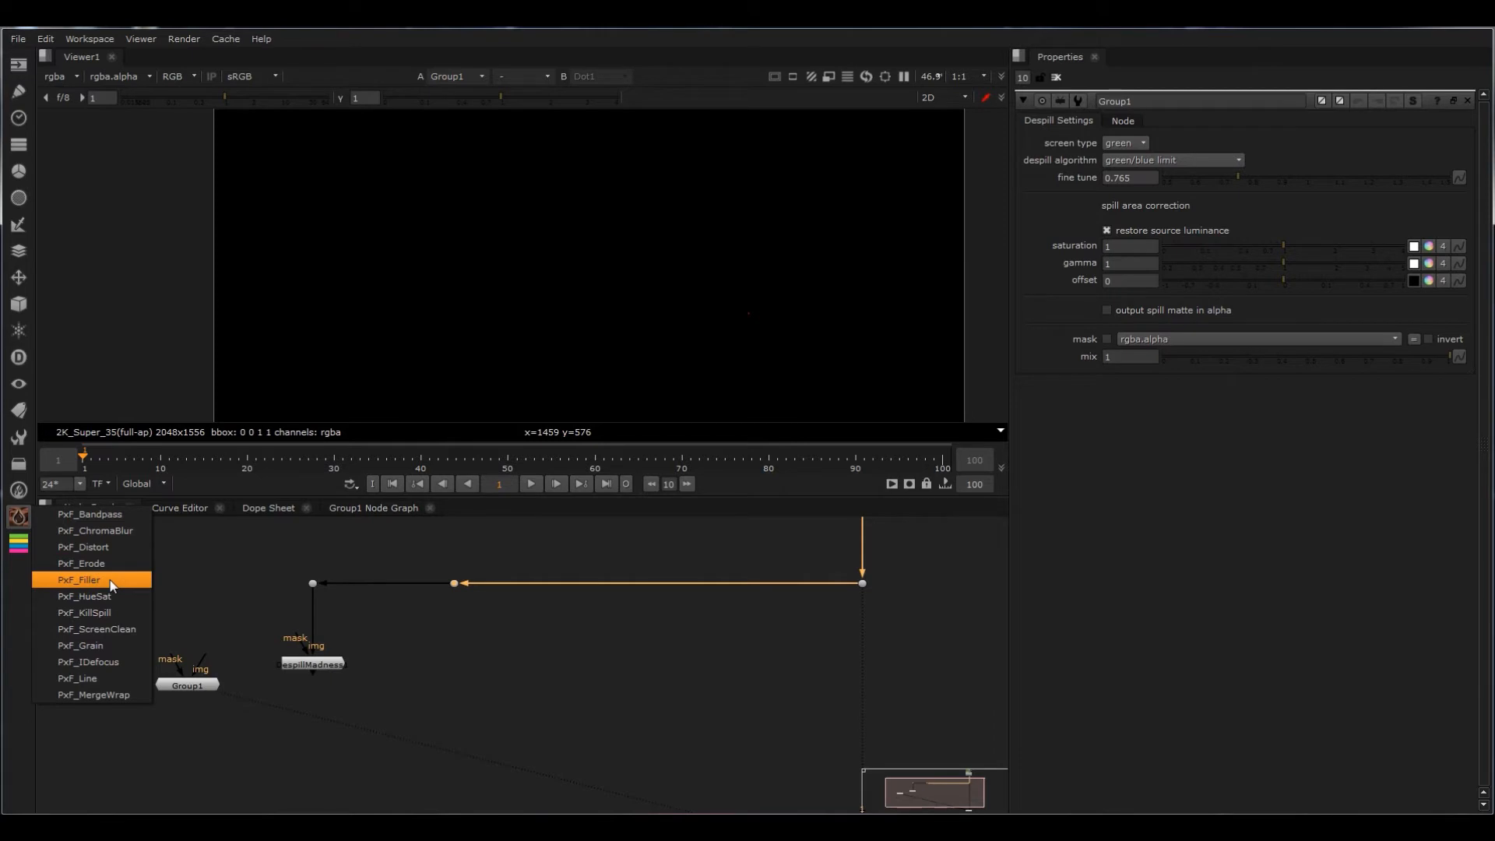
{"action": "left_click", "coordinate": [478, 672]}
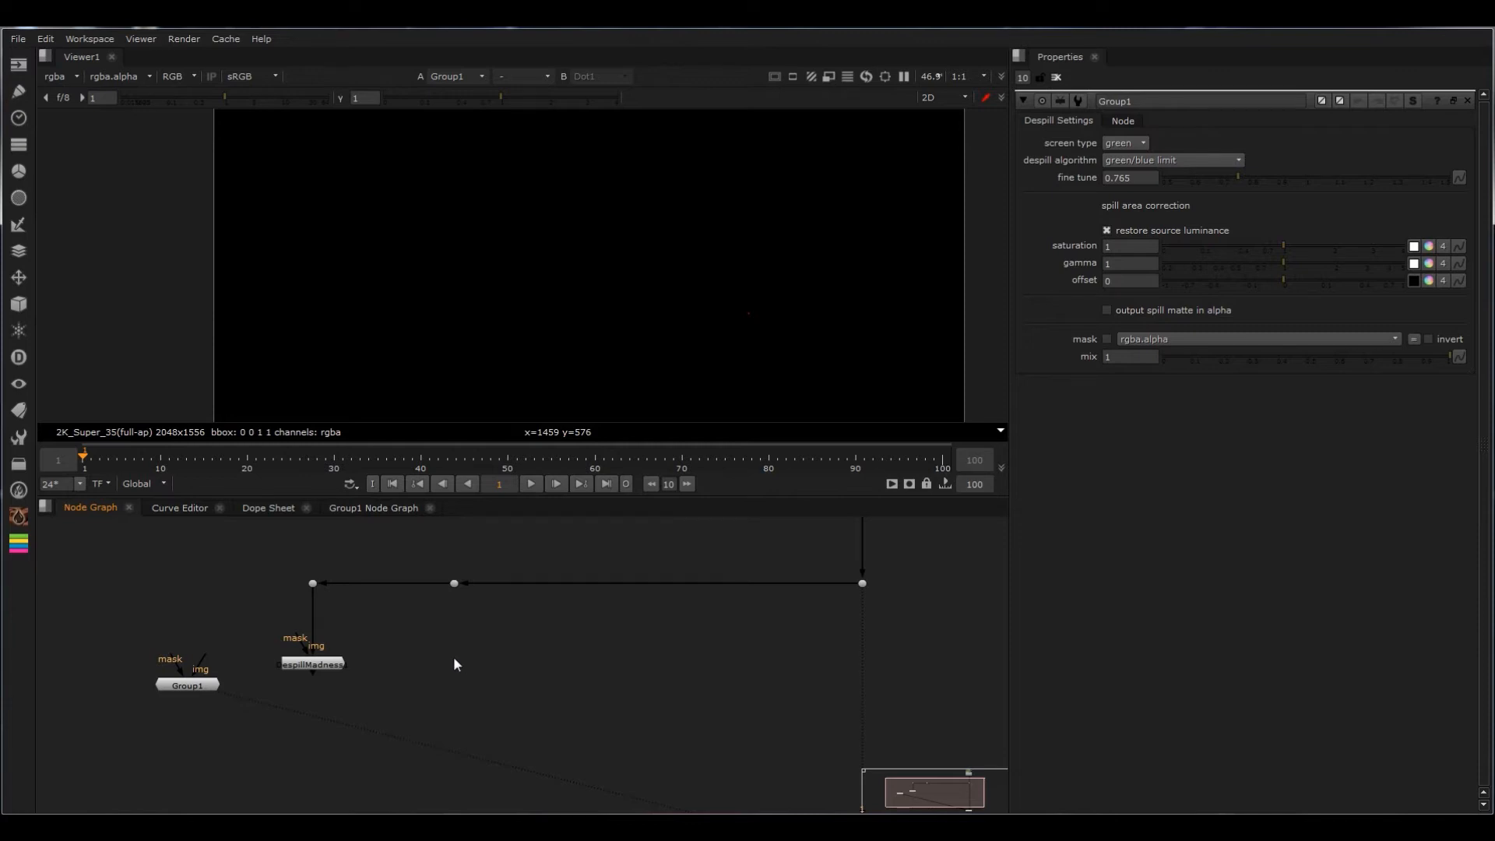
Step: Add a PxF_KillSpill node below the new dot, connect it to that dot and view its output
{"action": "key", "text": "Tab"}
{"action": "type", "text": "pxf"}
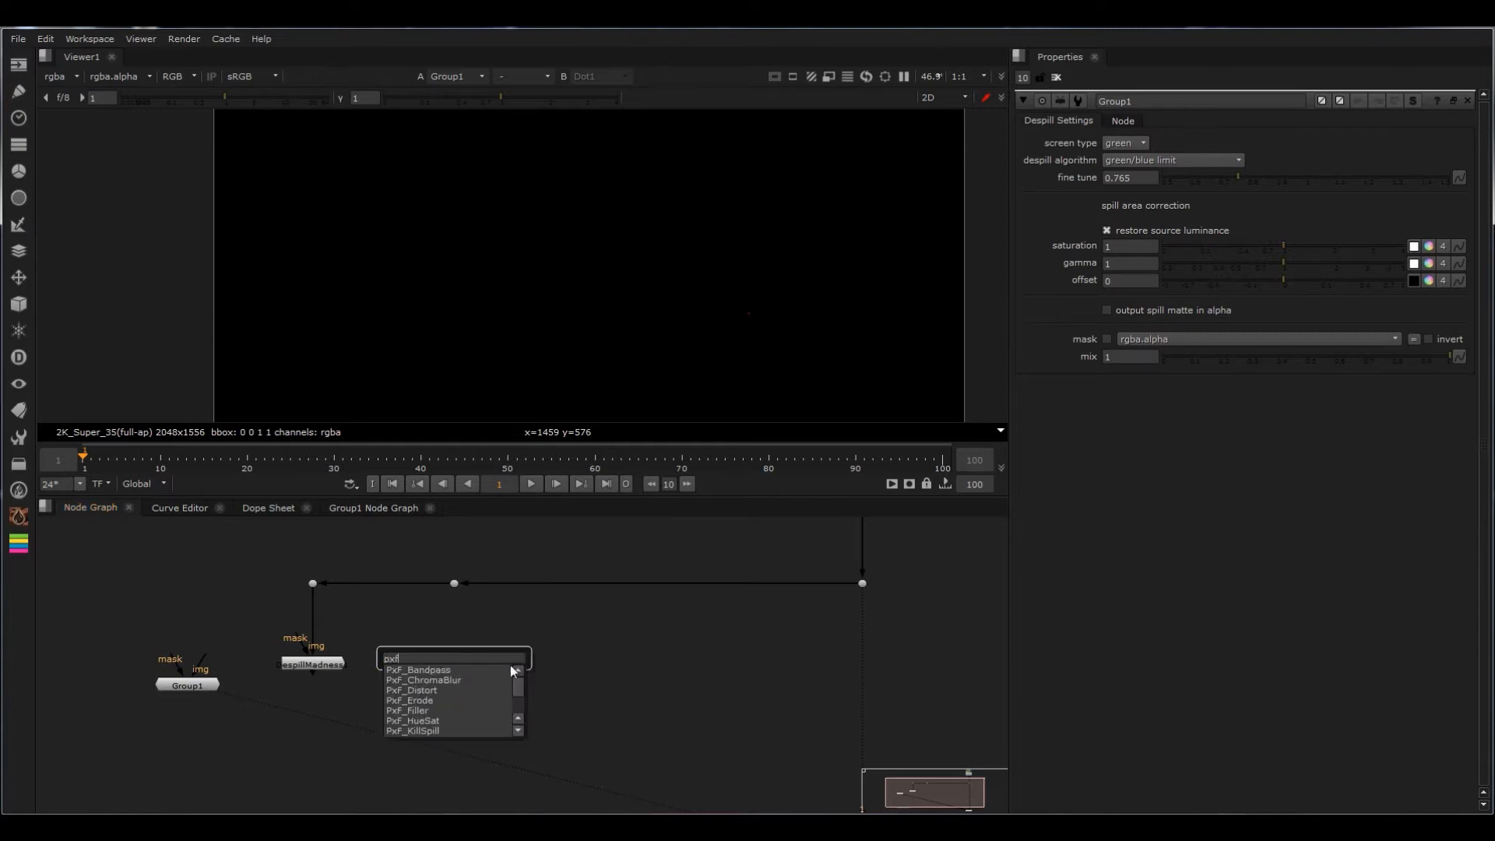
{"action": "left_click", "coordinate": [425, 729]}
{"action": "left_click_drag", "start_coordinate": [457, 584], "coordinate": [456, 584]}
{"action": "left_click_drag", "start_coordinate": [455, 659], "coordinate": [456, 662]}
{"action": "key", "text": "1"}
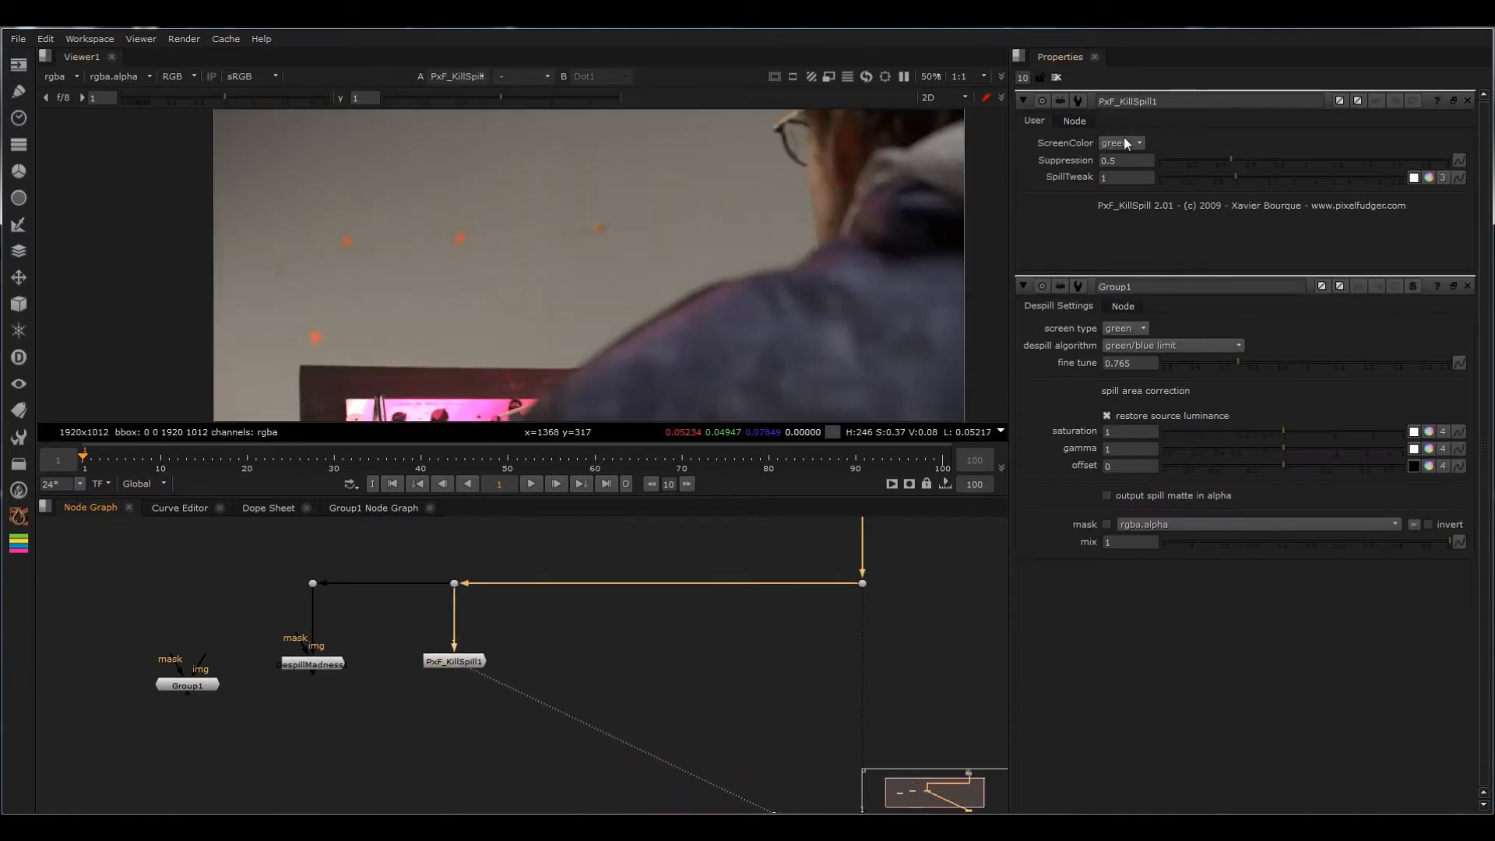
Step: Try the red and blue ScreenColor options on PxF_KillSpill and return it to green
{"action": "left_click", "coordinate": [1128, 129]}
{"action": "left_click", "coordinate": [1130, 142]}
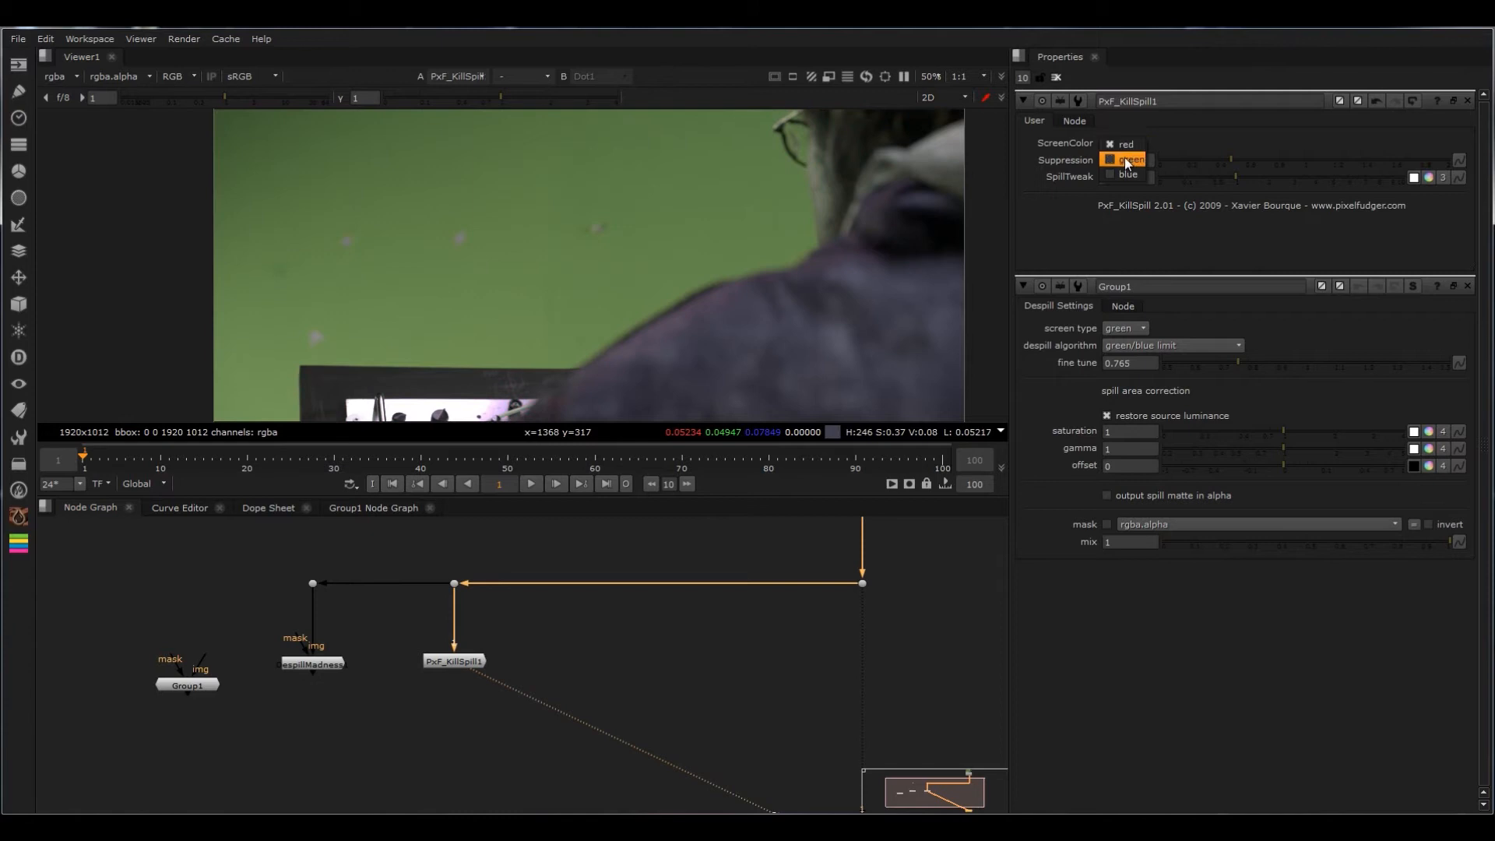
{"action": "left_click", "coordinate": [1124, 157]}
{"action": "left_click", "coordinate": [1128, 159]}
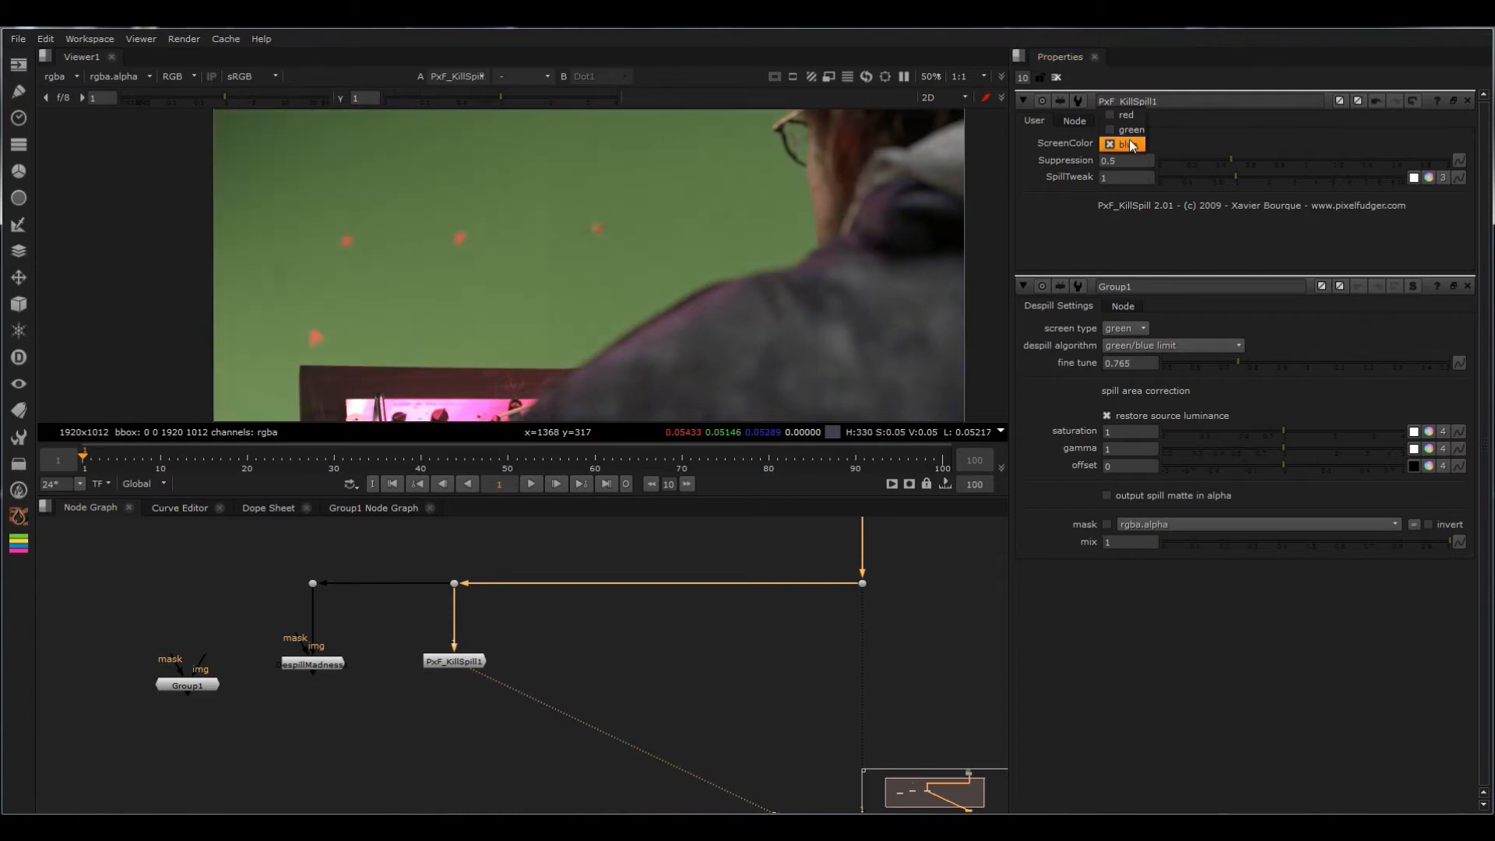
{"action": "left_click", "coordinate": [1132, 132]}
Step: Set PxF_KillSpill's Suppression to 0.51 and SpillTweak to 0.9
{"action": "left_click_drag", "start_coordinate": [1230, 160], "coordinate": [1385, 159]}
{"action": "mouse_move", "coordinate": [1228, 177]}
{"action": "left_mouse_down"}
{"action": "mouse_move", "coordinate": [1315, 176]}
{"action": "mouse_move", "coordinate": [1213, 179]}
{"action": "mouse_move", "coordinate": [1232, 179]}
{"action": "left_mouse_up"}
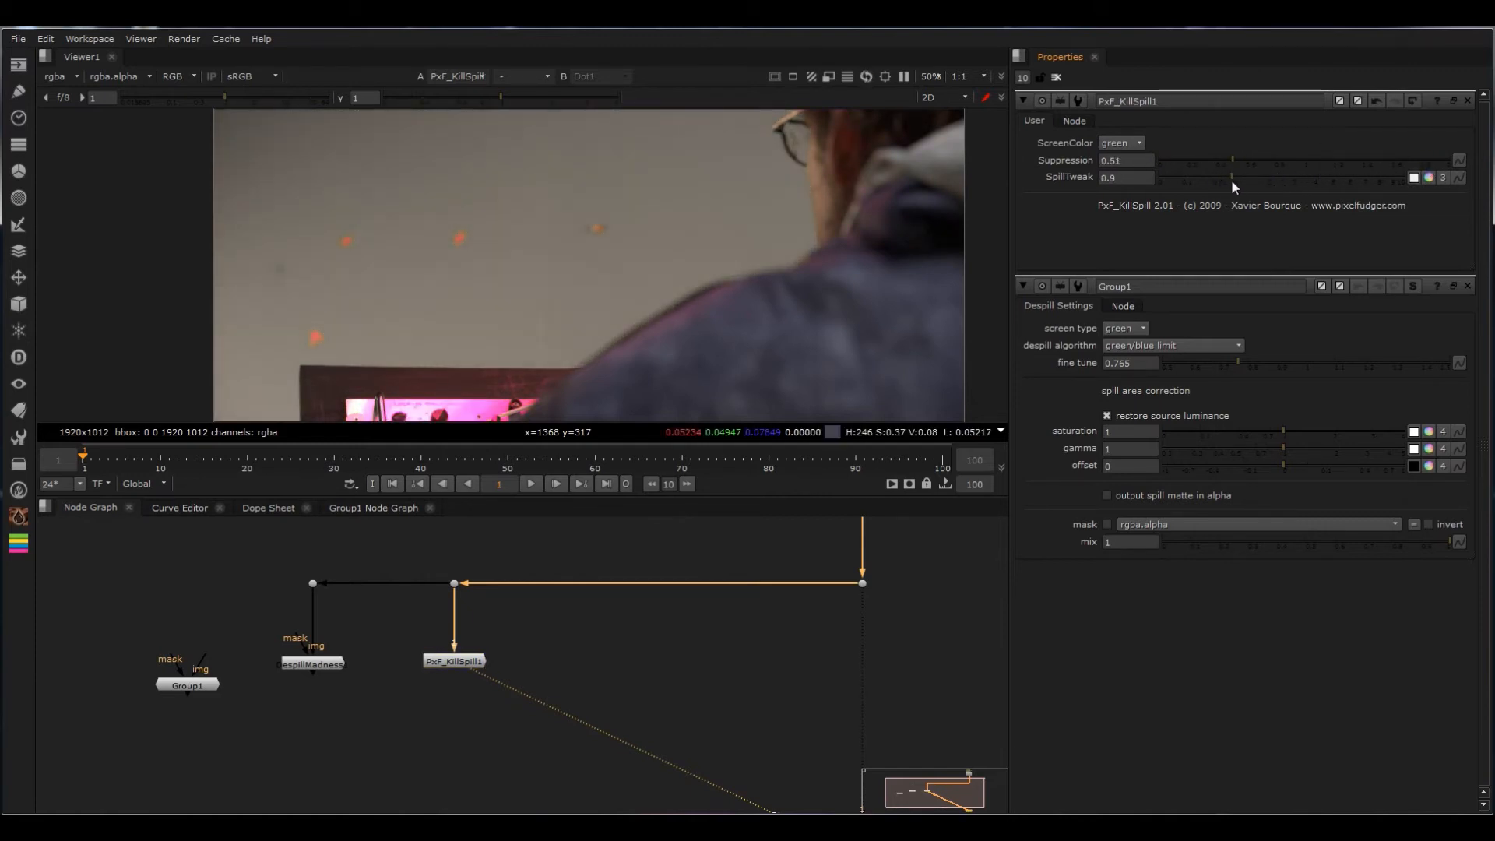
Step: Shift the existing despill branches left in the node graph and insert a new dot in the horizontal pipe for another branch
{"action": "middle_click_drag", "start_coordinate": [621, 641], "coordinate": [540, 641]}
{"action": "scroll", "coordinate": [453, 638], "scroll_direction": "down", "scroll_amount": 2}
{"action": "left_click", "coordinate": [474, 605]}
{"action": "left_click_drag", "start_coordinate": [474, 604], "coordinate": [219, 690]}
{"action": "left_click_drag", "start_coordinate": [424, 660], "coordinate": [257, 660]}
{"action": "left_click", "coordinate": [433, 646]}
{"action": "left_click_drag", "start_coordinate": [483, 605], "coordinate": [392, 604]}
{"action": "left_click", "coordinate": [400, 643]}
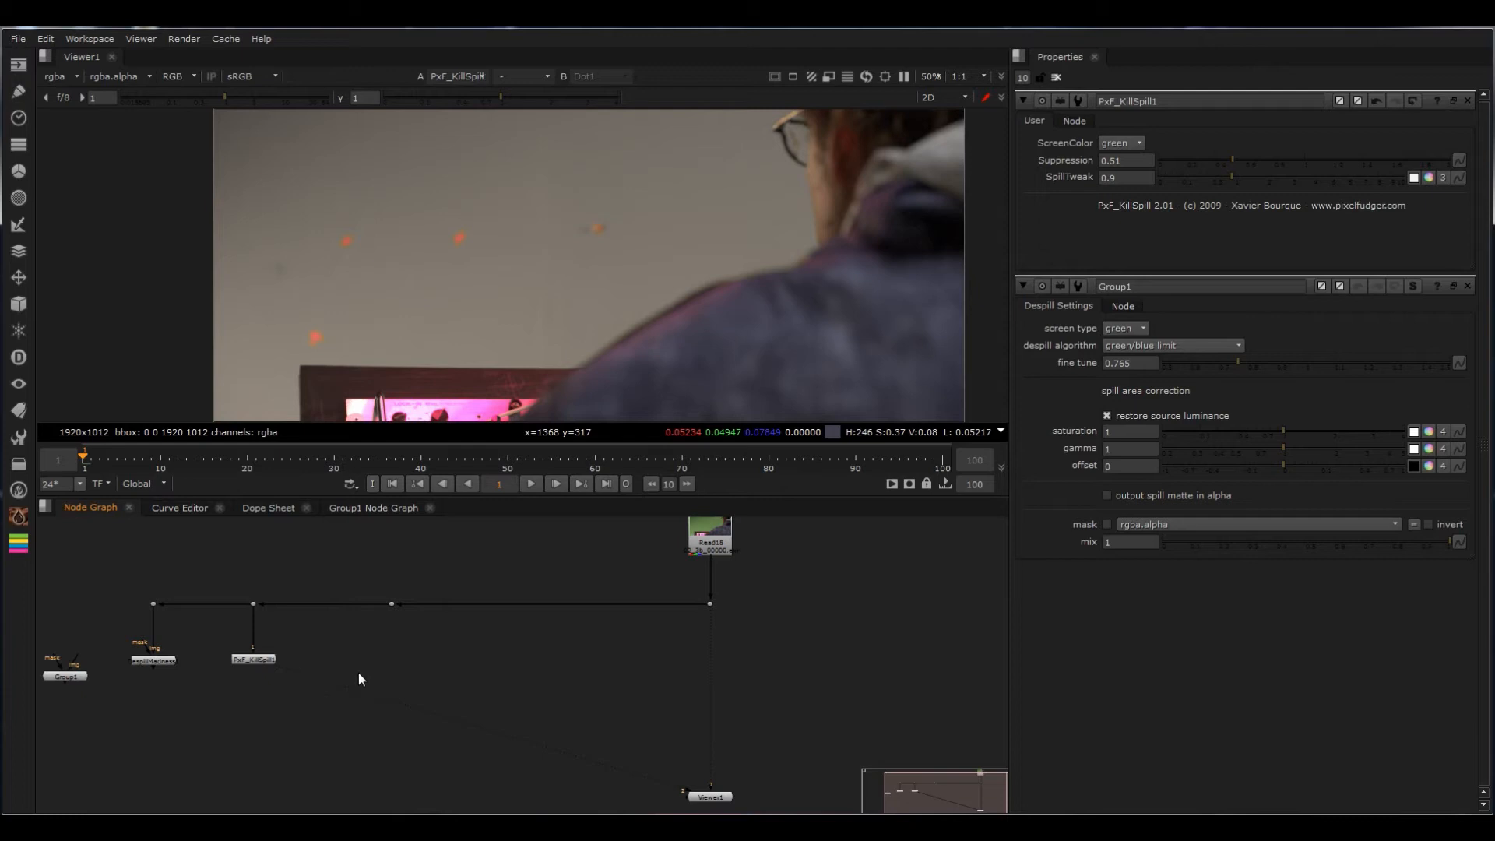
Step: Add a Keylight node below the new dot, connect its Source input to that dot and view its output
{"action": "key", "text": "Tab"}
{"action": "type", "text": "despil"}
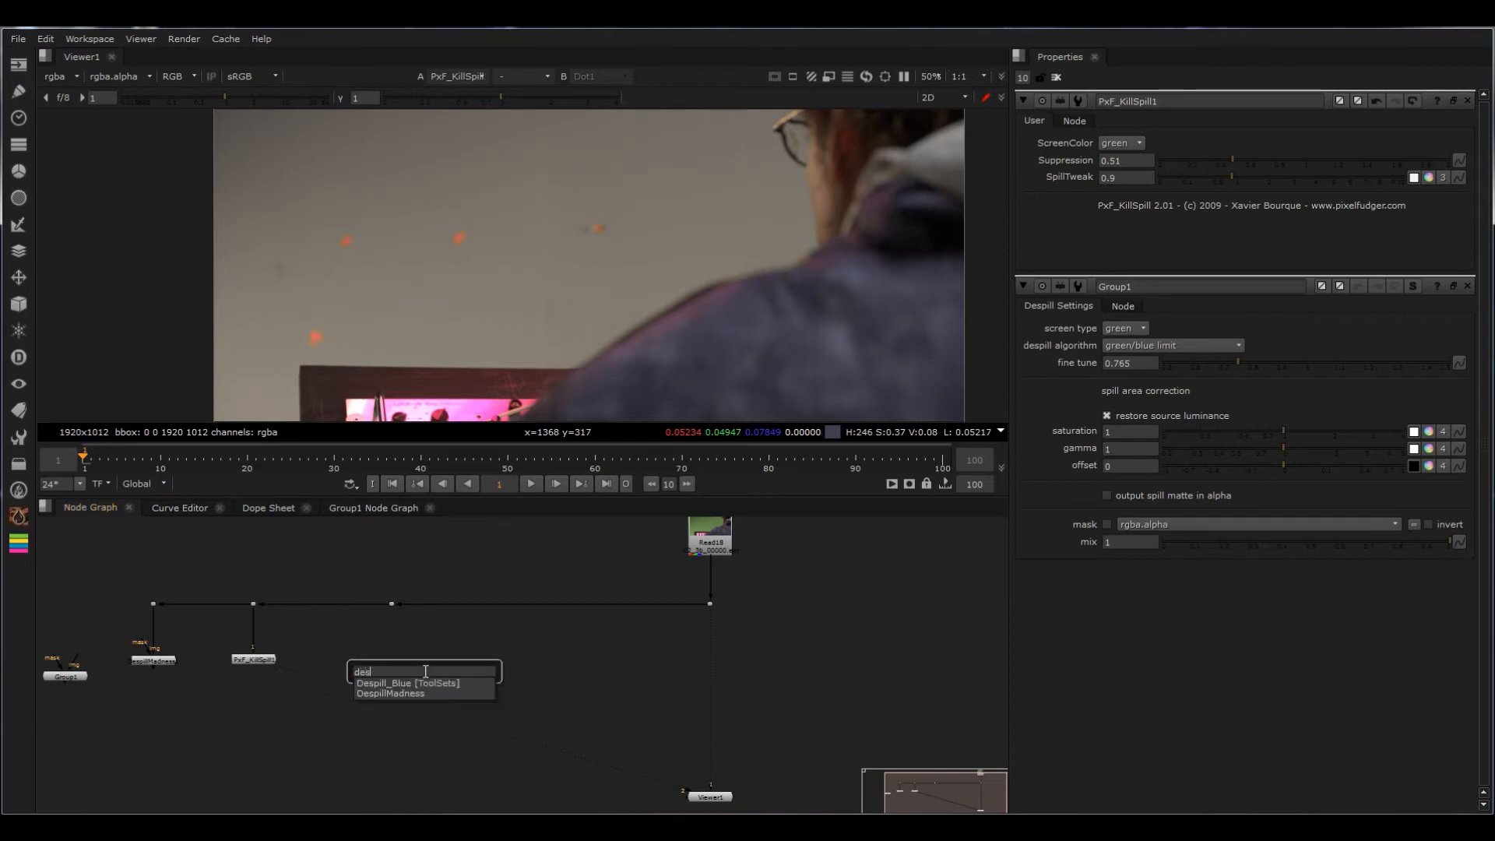
{"action": "left_click", "coordinate": [425, 641]}
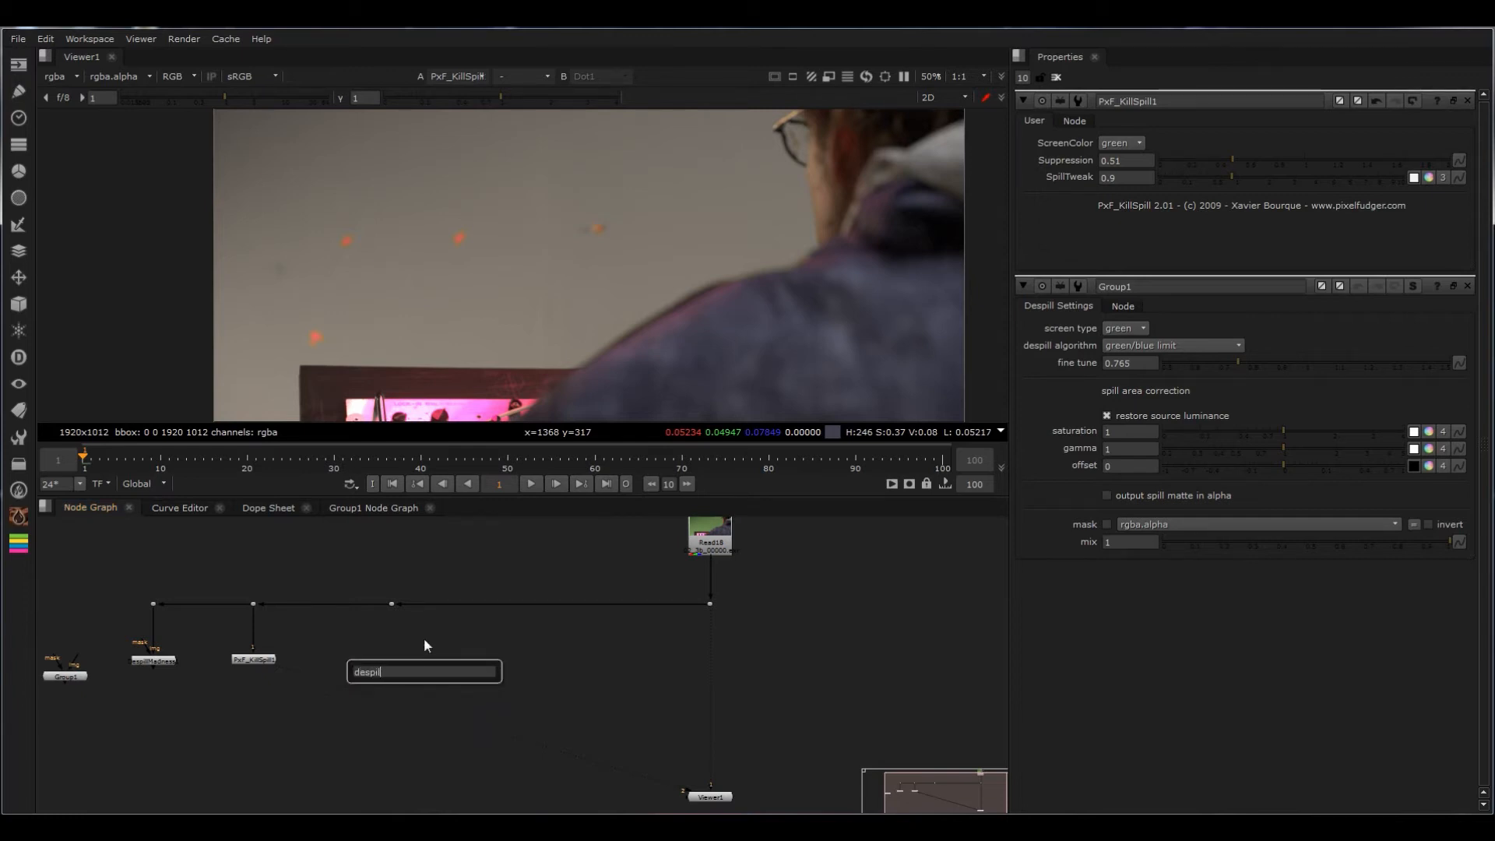
{"action": "left_click_drag", "start_coordinate": [481, 671], "coordinate": [290, 664]}
{"action": "type", "text": "key"}
{"action": "left_click", "coordinate": [378, 693]}
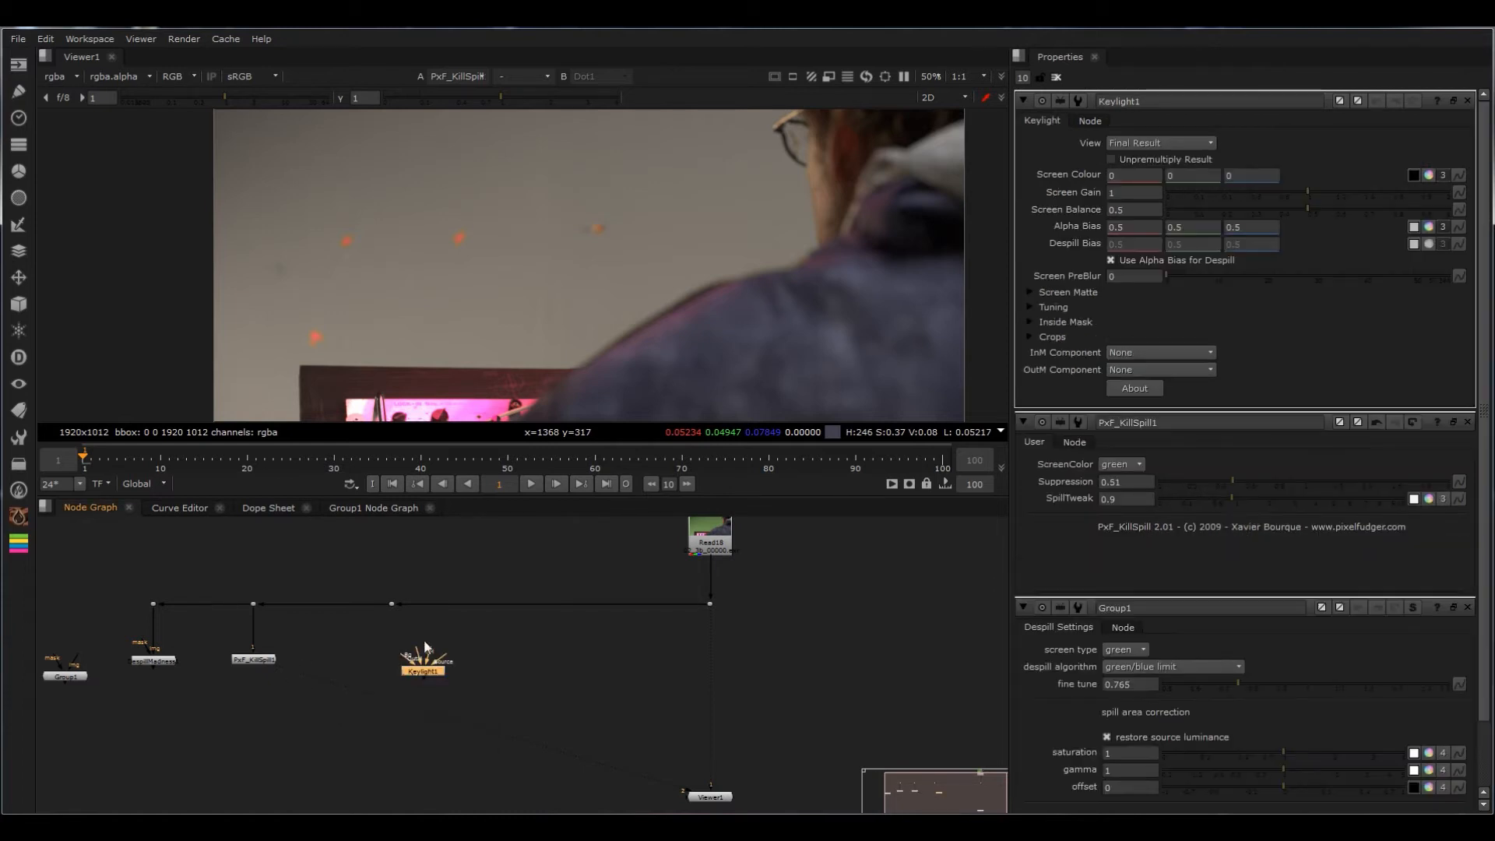
{"action": "left_click_drag", "start_coordinate": [424, 652], "coordinate": [395, 607]}
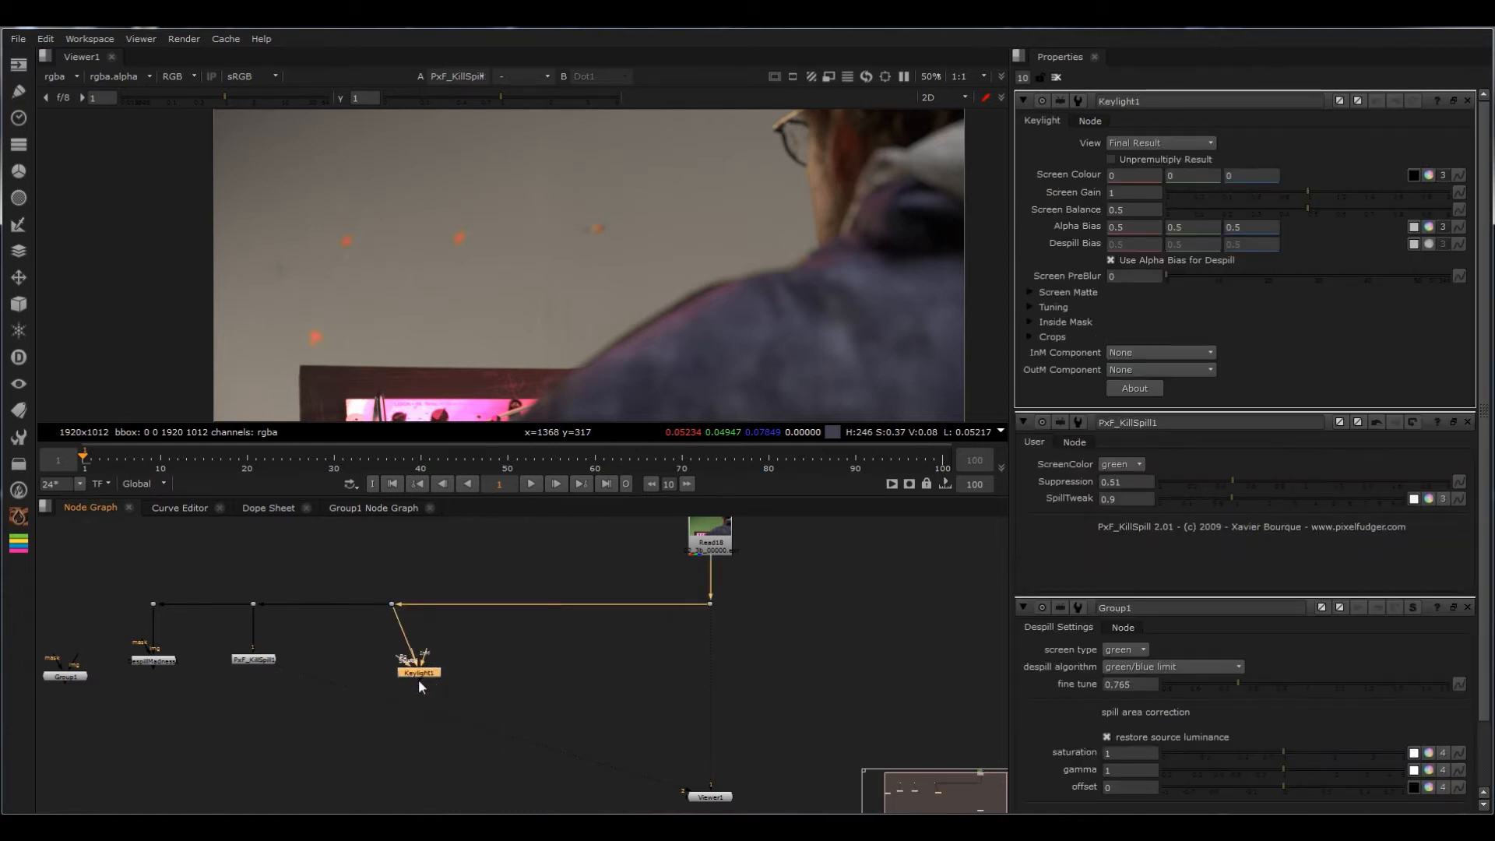
{"action": "left_click_drag", "start_coordinate": [419, 679], "coordinate": [397, 687]}
{"action": "key", "text": "1"}
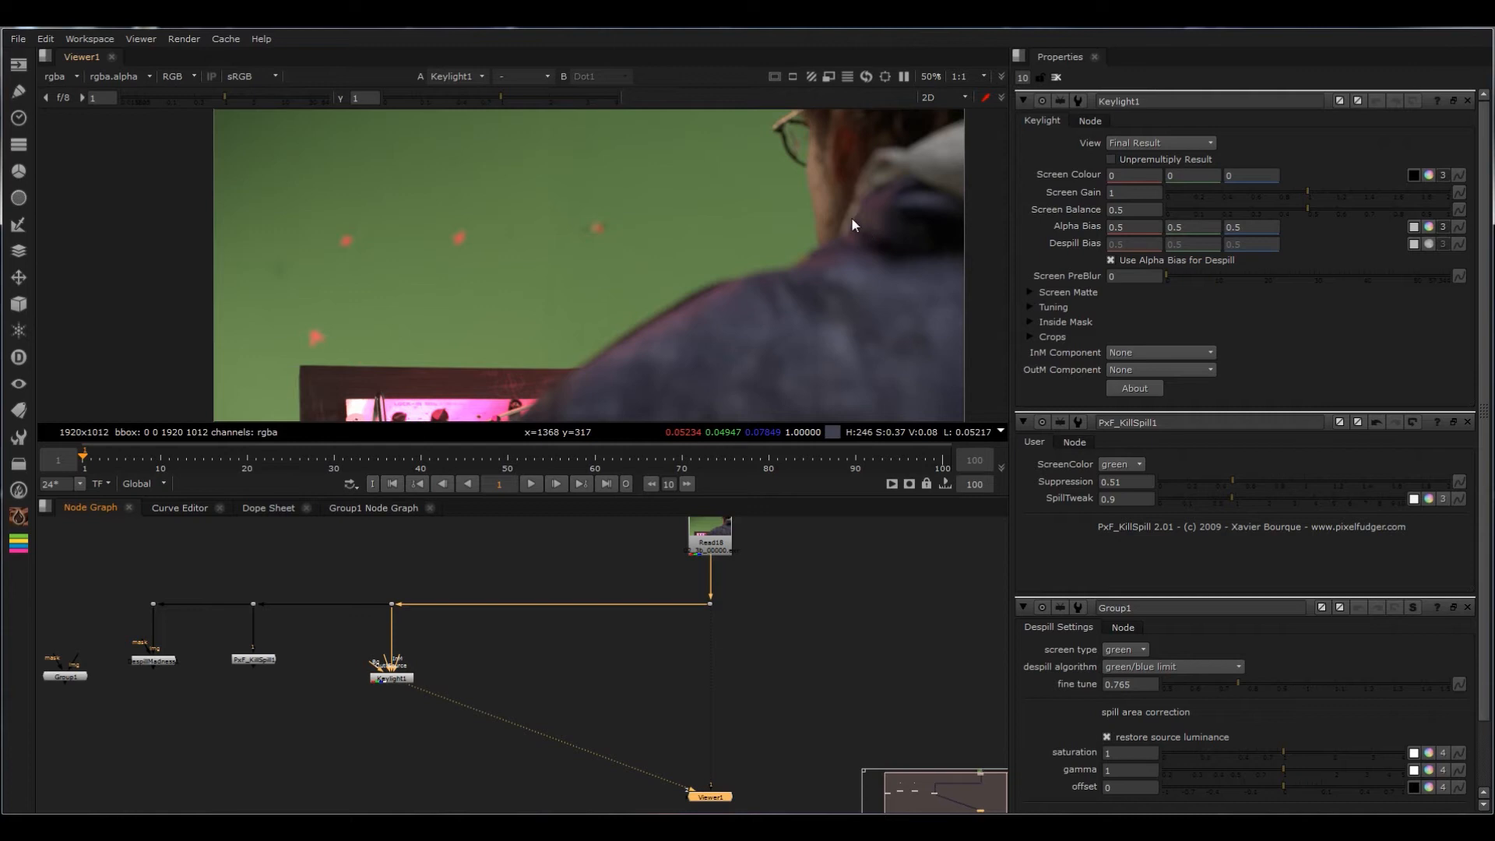
Step: Set the green channel of Keylight's Screen Colour to 1
{"action": "left_click", "coordinate": [1183, 174]}
{"action": "type", "text": "1"}
{"action": "key", "text": "Return"}
Step: Toggle the Keylight node off and on to compare its despill with the original plate in the viewer
{"action": "left_click", "coordinate": [392, 677]}
{"action": "key", "text": "d"}
{"action": "key", "text": "d"}
{"action": "key", "text": "d"}
{"action": "key", "text": "d"}
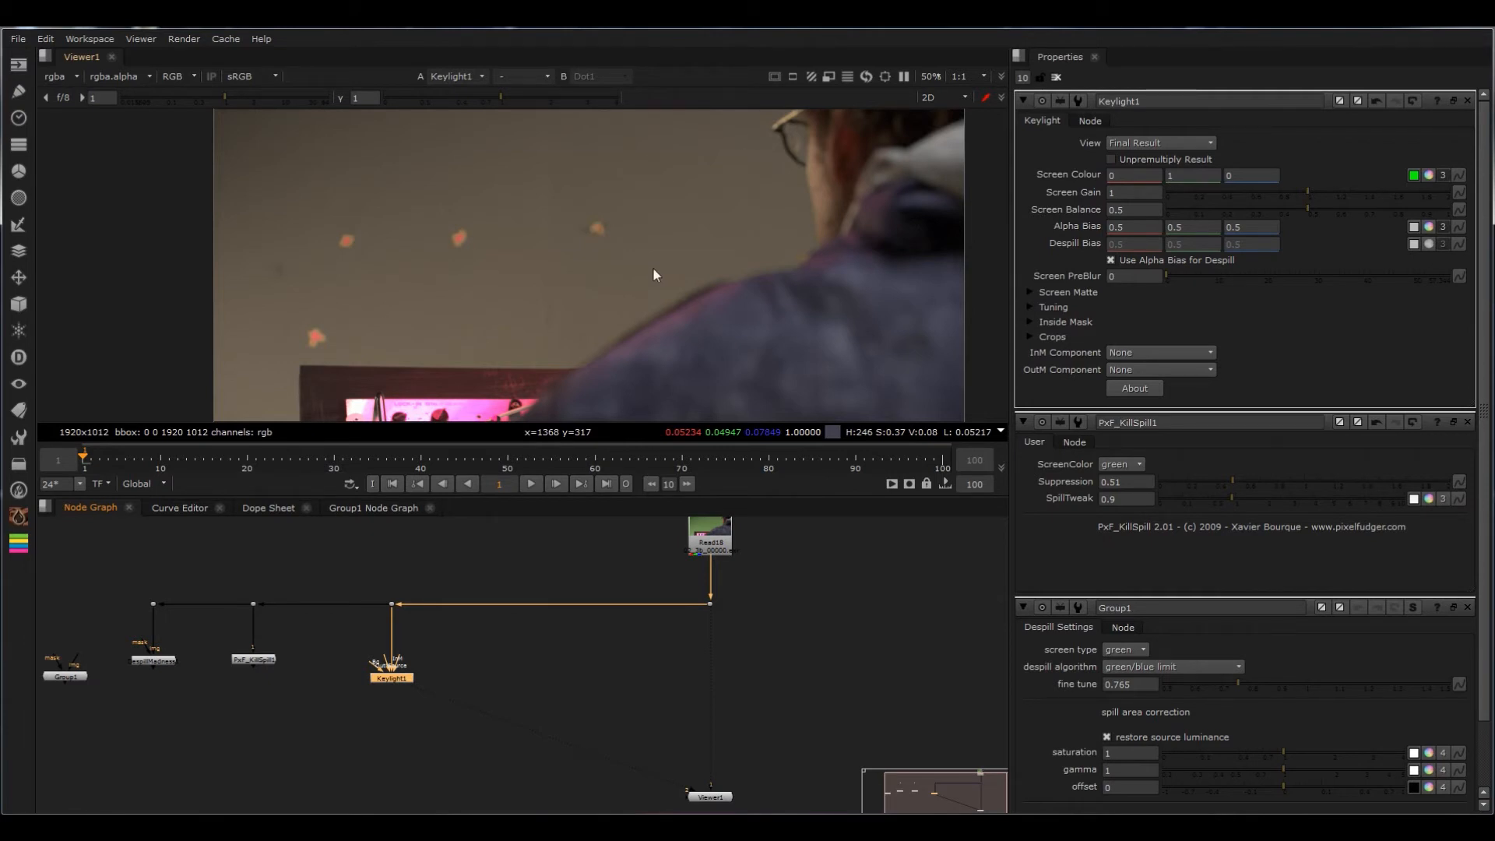
{"action": "key", "text": "1"}
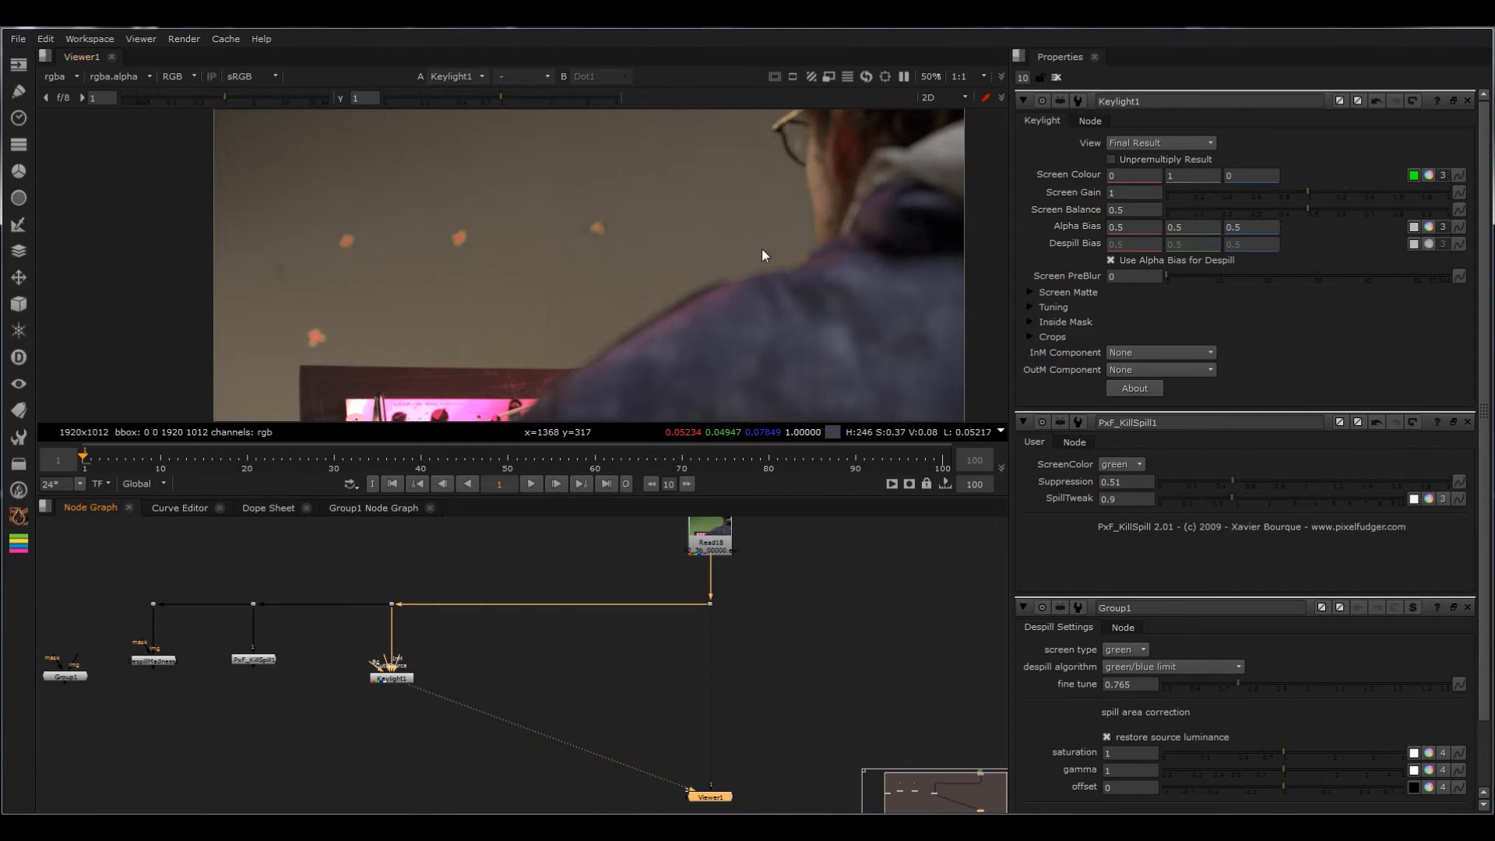
Step: Try higher and negative red values in Keylight's Screen Colour and return the channel to 0
{"action": "left_click", "coordinate": [1132, 177]}
{"action": "key", "text": "Up"}
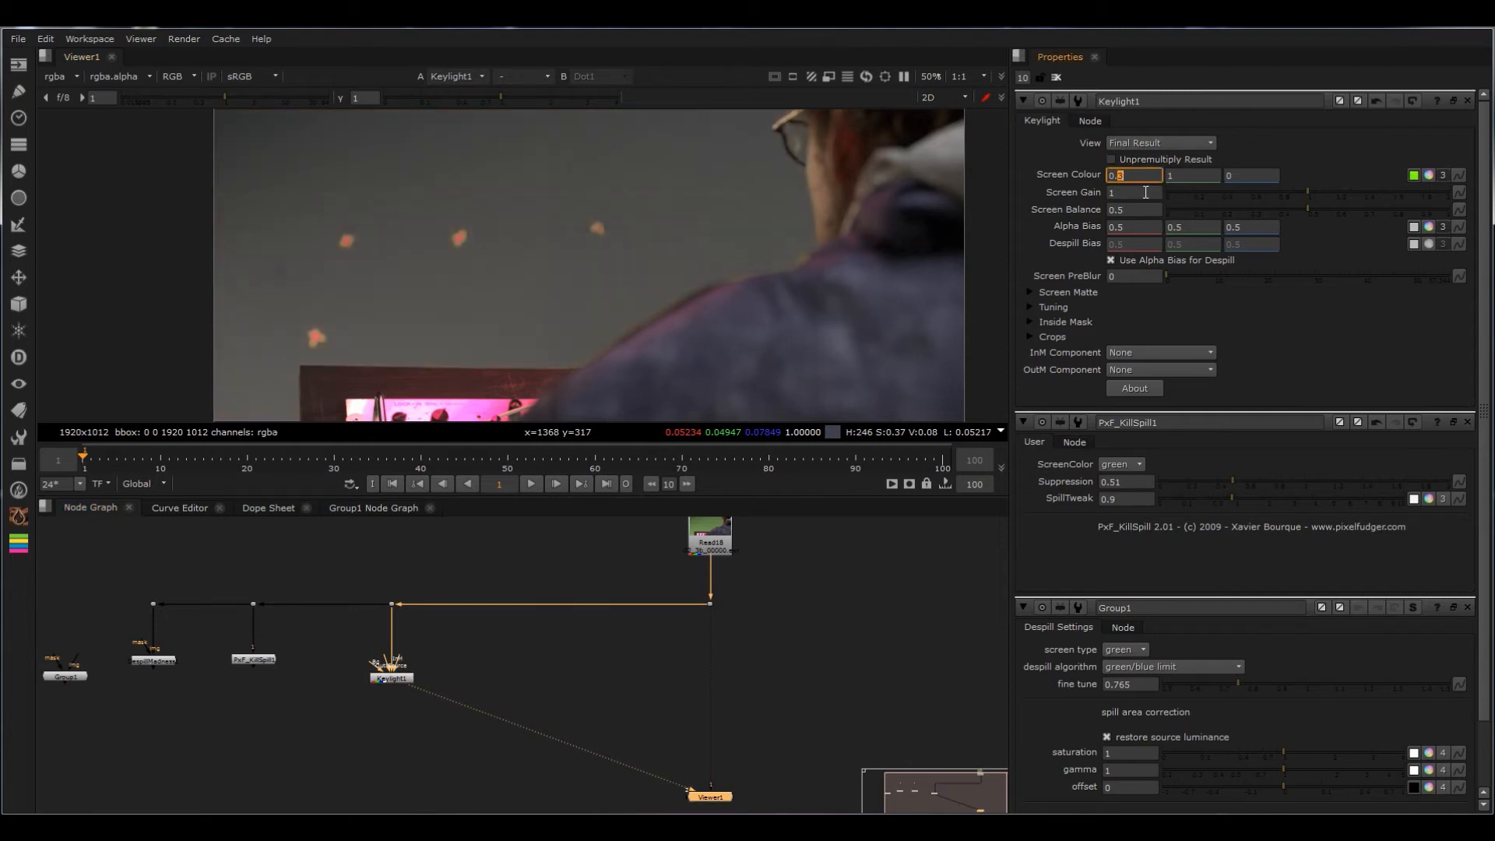
{"action": "key", "text": "Down"}
{"action": "key", "text": "Down"}
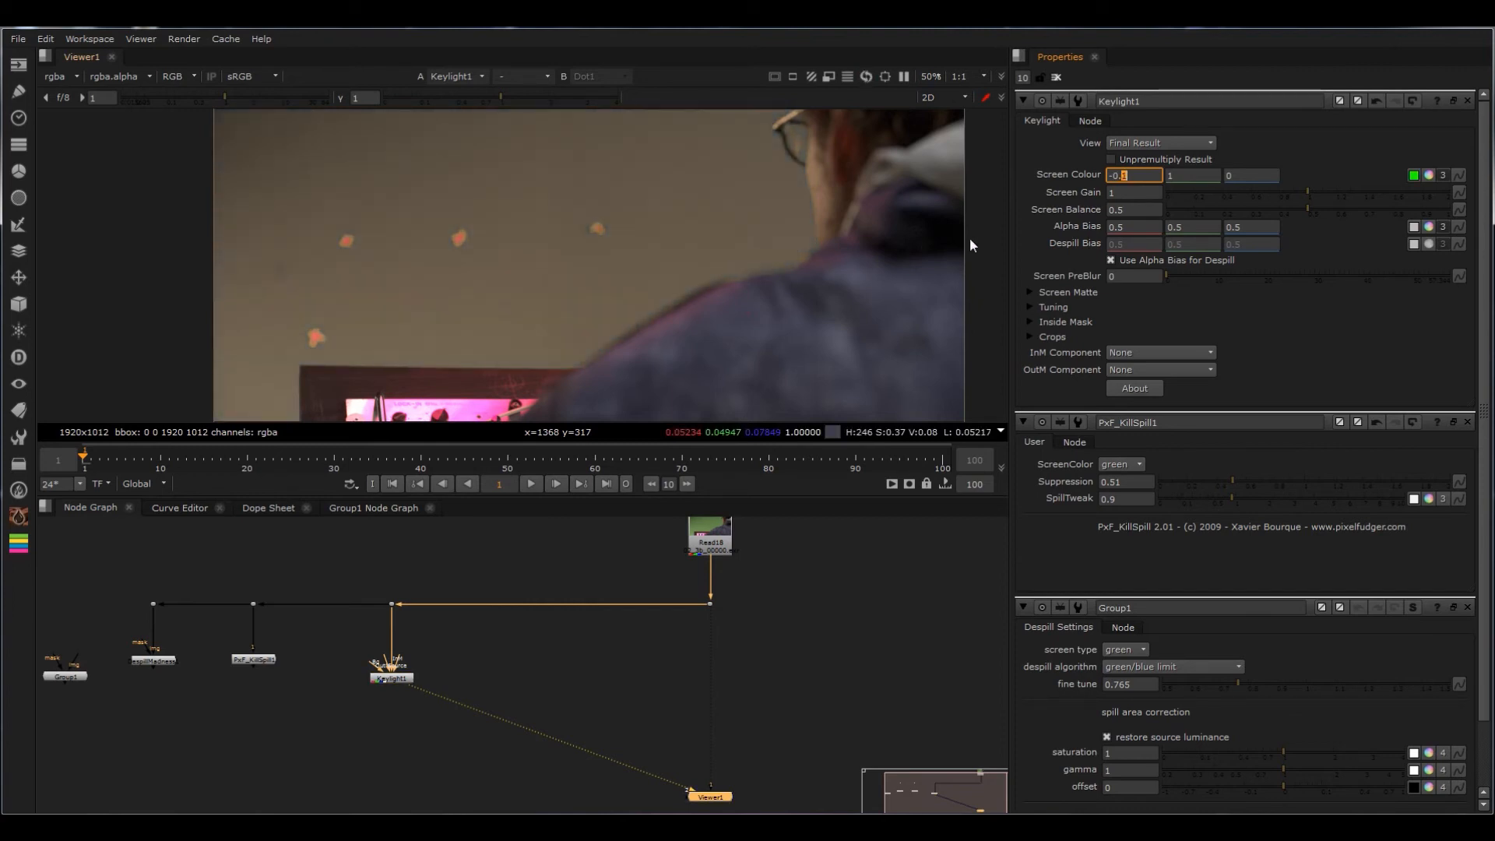
{"action": "key", "text": "Up"}
Step: Lower the blue channel of Keylight's Screen Colour to -0.5 while checking the despilled background
{"action": "scroll", "coordinate": [494, 332], "scroll_direction": "up", "scroll_amount": 2}
{"action": "left_click", "coordinate": [1245, 175]}
{"action": "key", "text": "Down"}
{"action": "key", "text": "Down"}
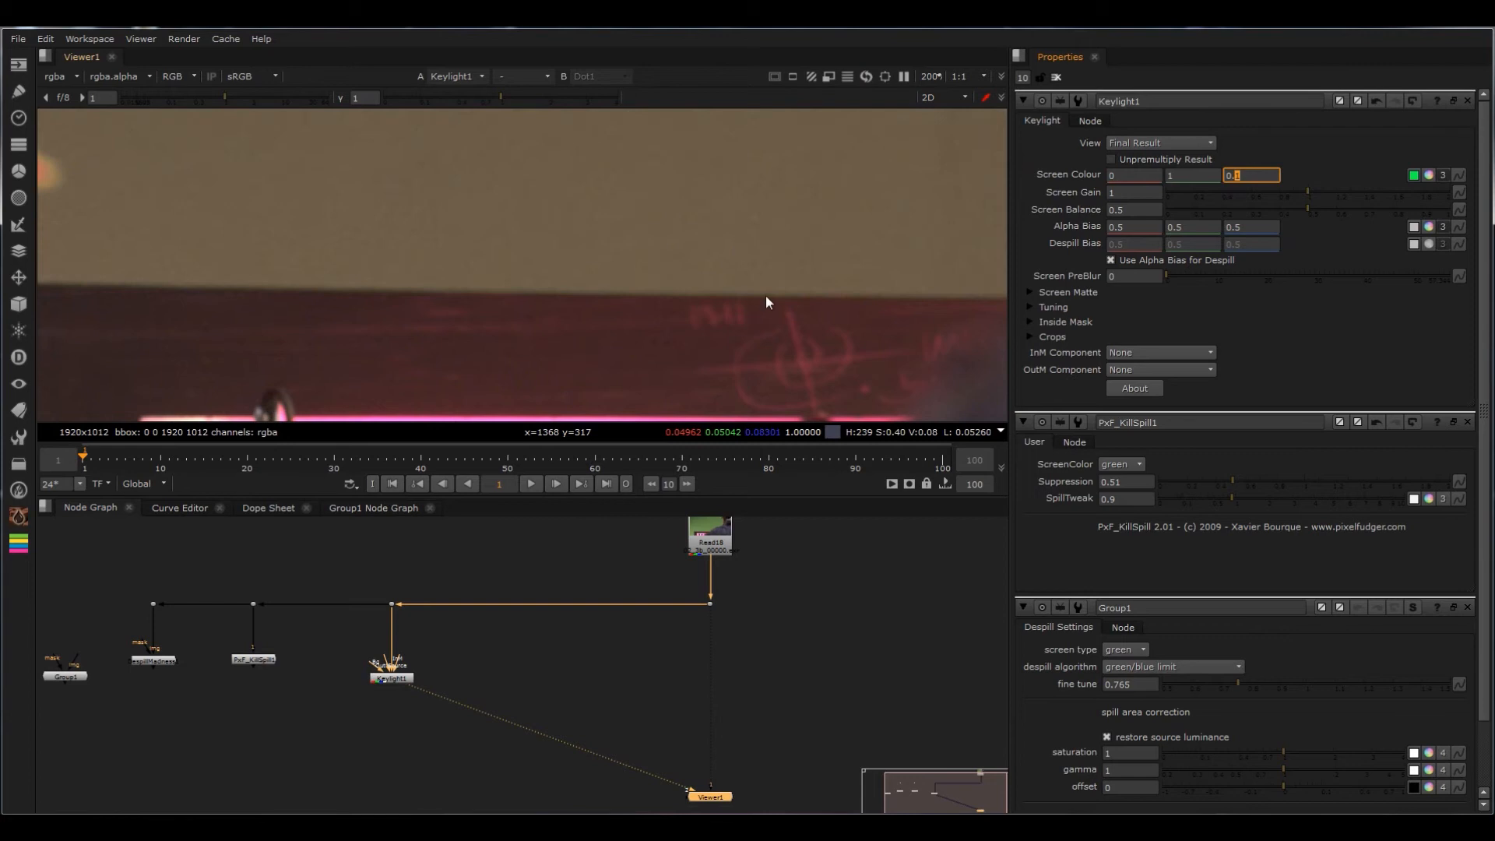
{"action": "scroll", "coordinate": [844, 260], "scroll_direction": "down", "scroll_amount": 4}
{"action": "middle_click_drag", "start_coordinate": [961, 226], "coordinate": [709, 332]}
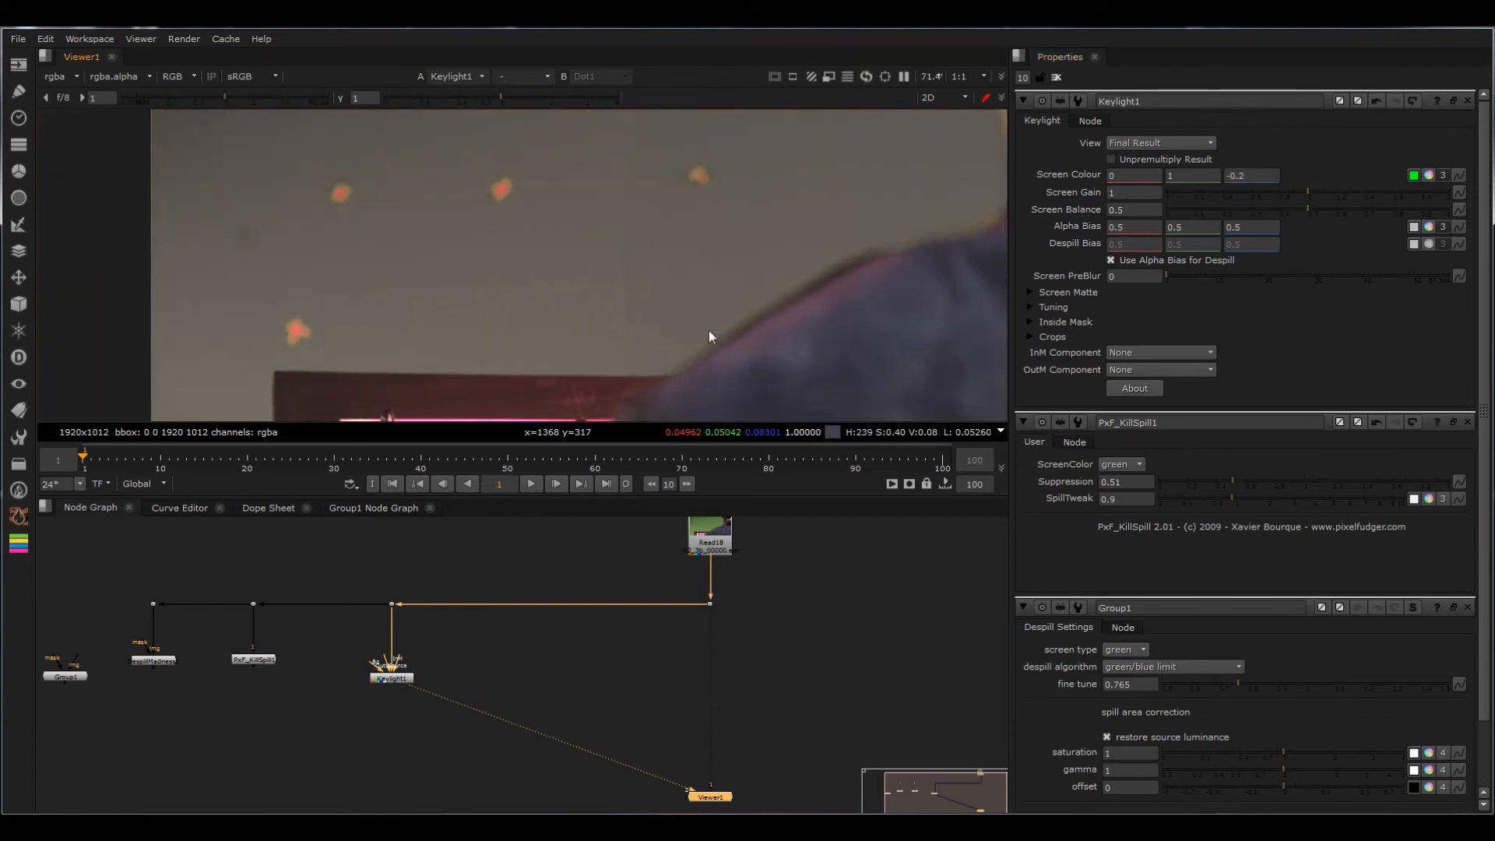
{"action": "left_click", "coordinate": [1269, 174]}
{"action": "key", "text": "Down"}
{"action": "key", "text": "Down"}
{"action": "key", "text": "Down"}
Step: Compare the original plate with the Keylight output and examine the edge of the man's shoulder up close
{"action": "key", "text": "1"}
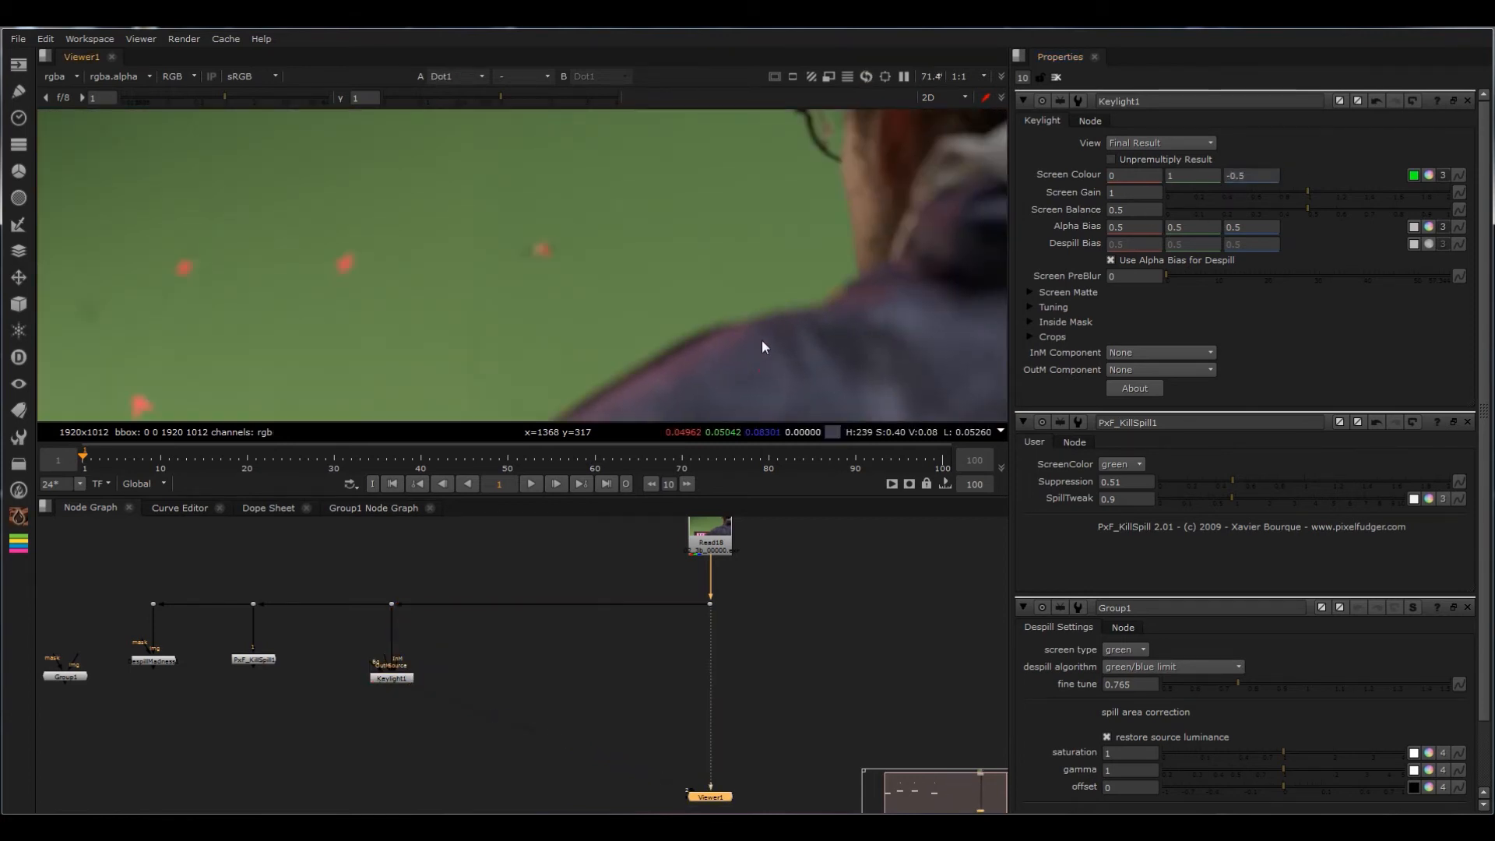
{"action": "left_click_drag", "start_coordinate": [451, 650], "coordinate": [321, 710]}
{"action": "key", "text": "1"}
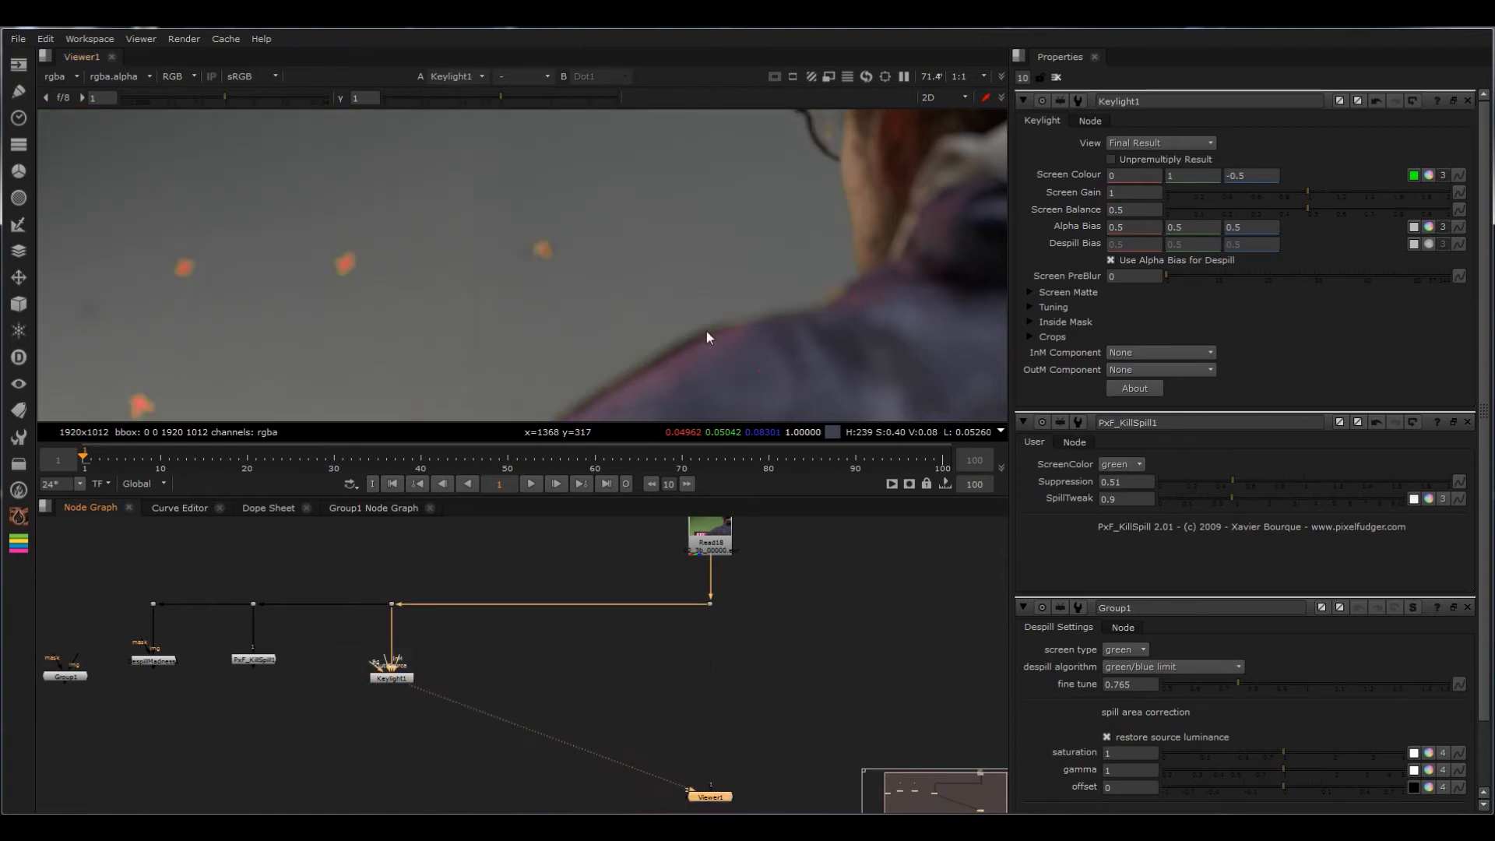
{"action": "scroll", "coordinate": [858, 224], "scroll_direction": "up", "scroll_amount": 4}
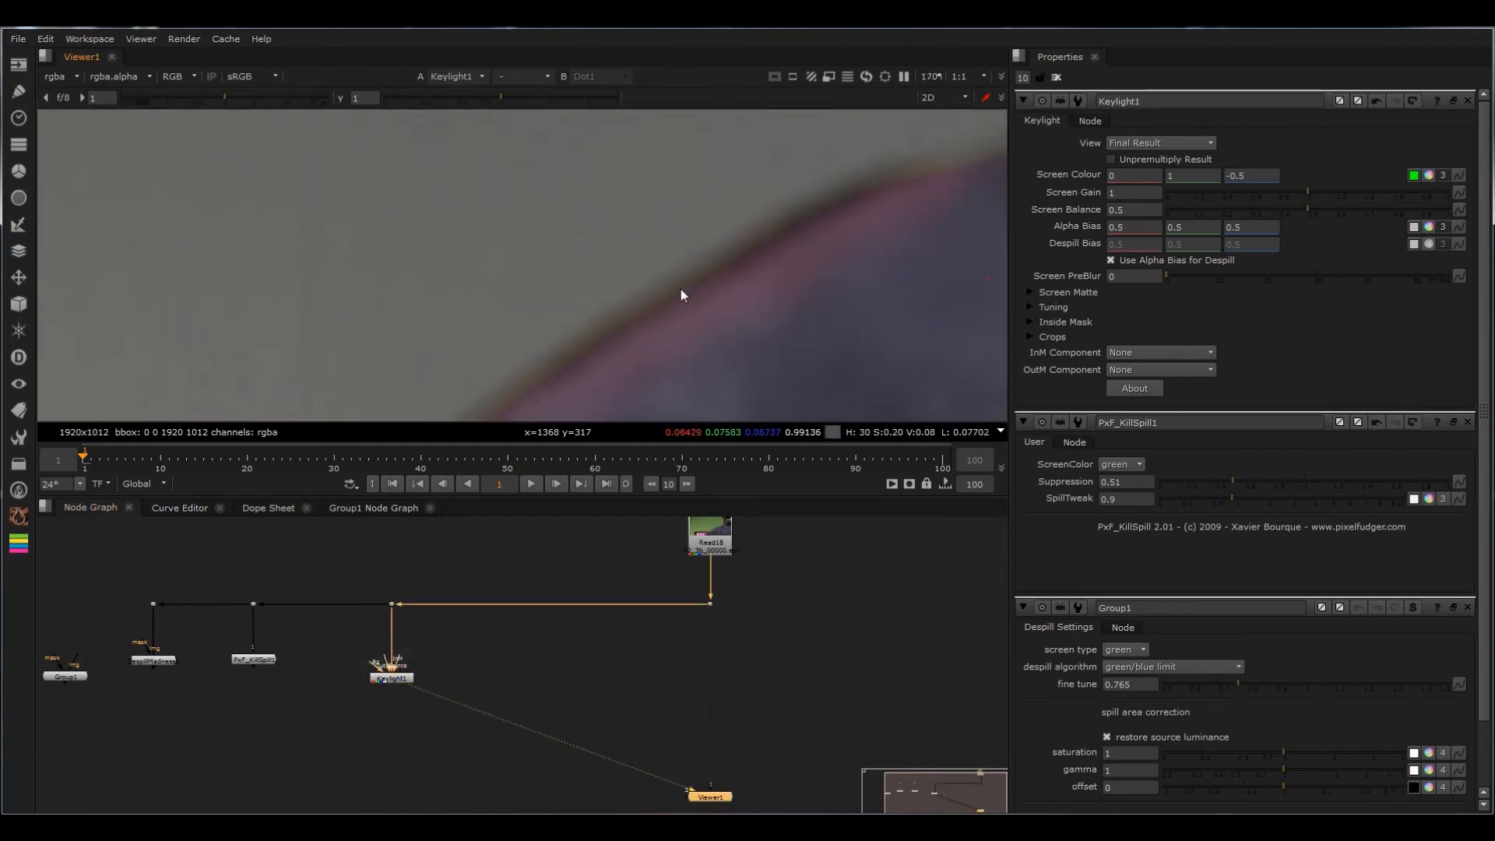
{"action": "scroll", "coordinate": [684, 288], "scroll_direction": "up", "scroll_amount": 3}
{"action": "scroll", "coordinate": [702, 288], "scroll_direction": "down", "scroll_amount": 3}
{"action": "left_click", "coordinate": [1252, 175]}
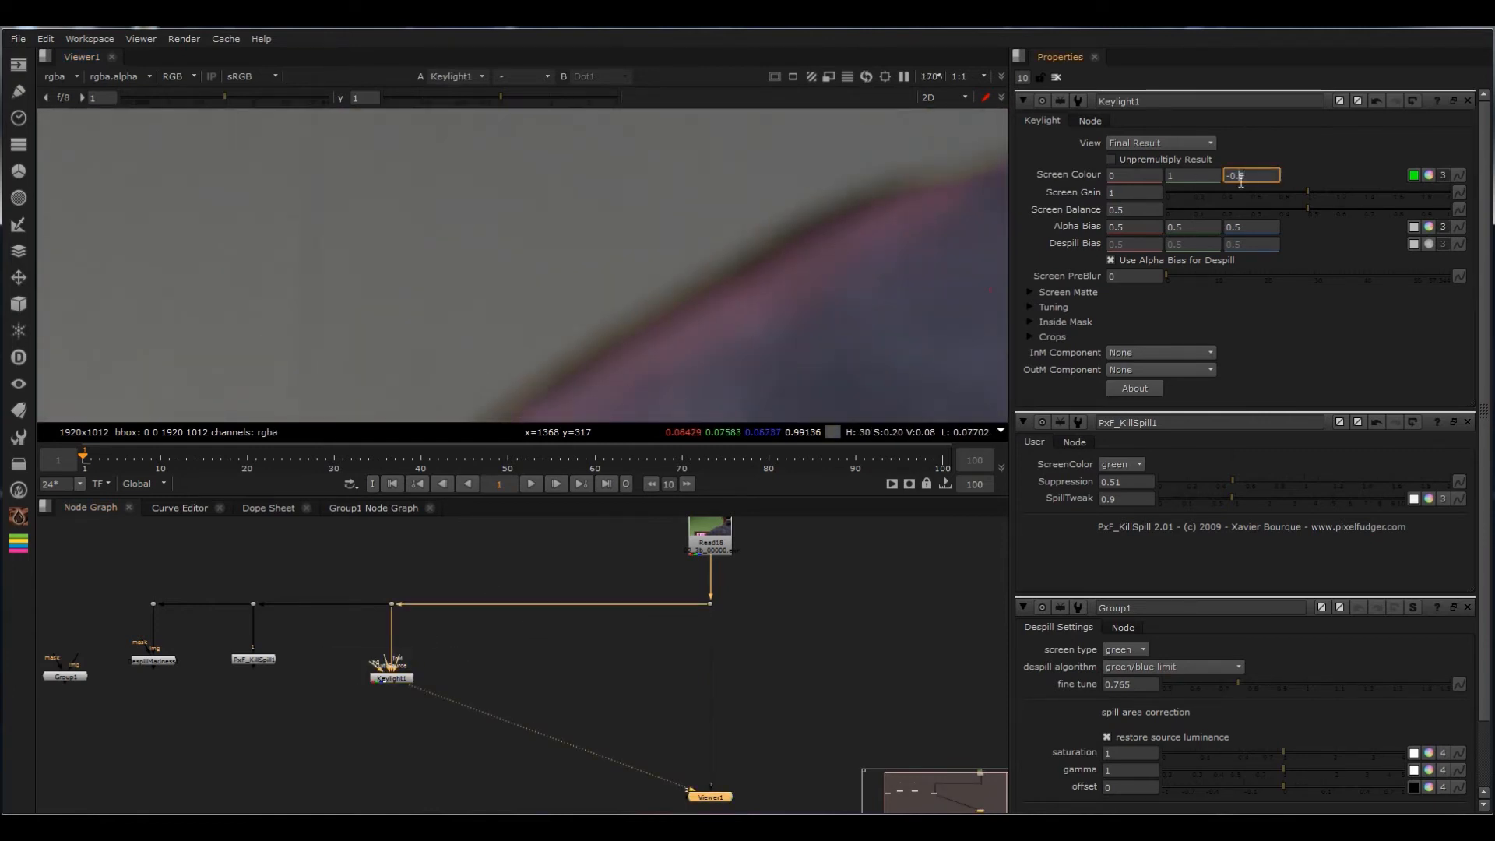
{"action": "scroll", "coordinate": [764, 230], "scroll_direction": "down", "scroll_amount": 8}
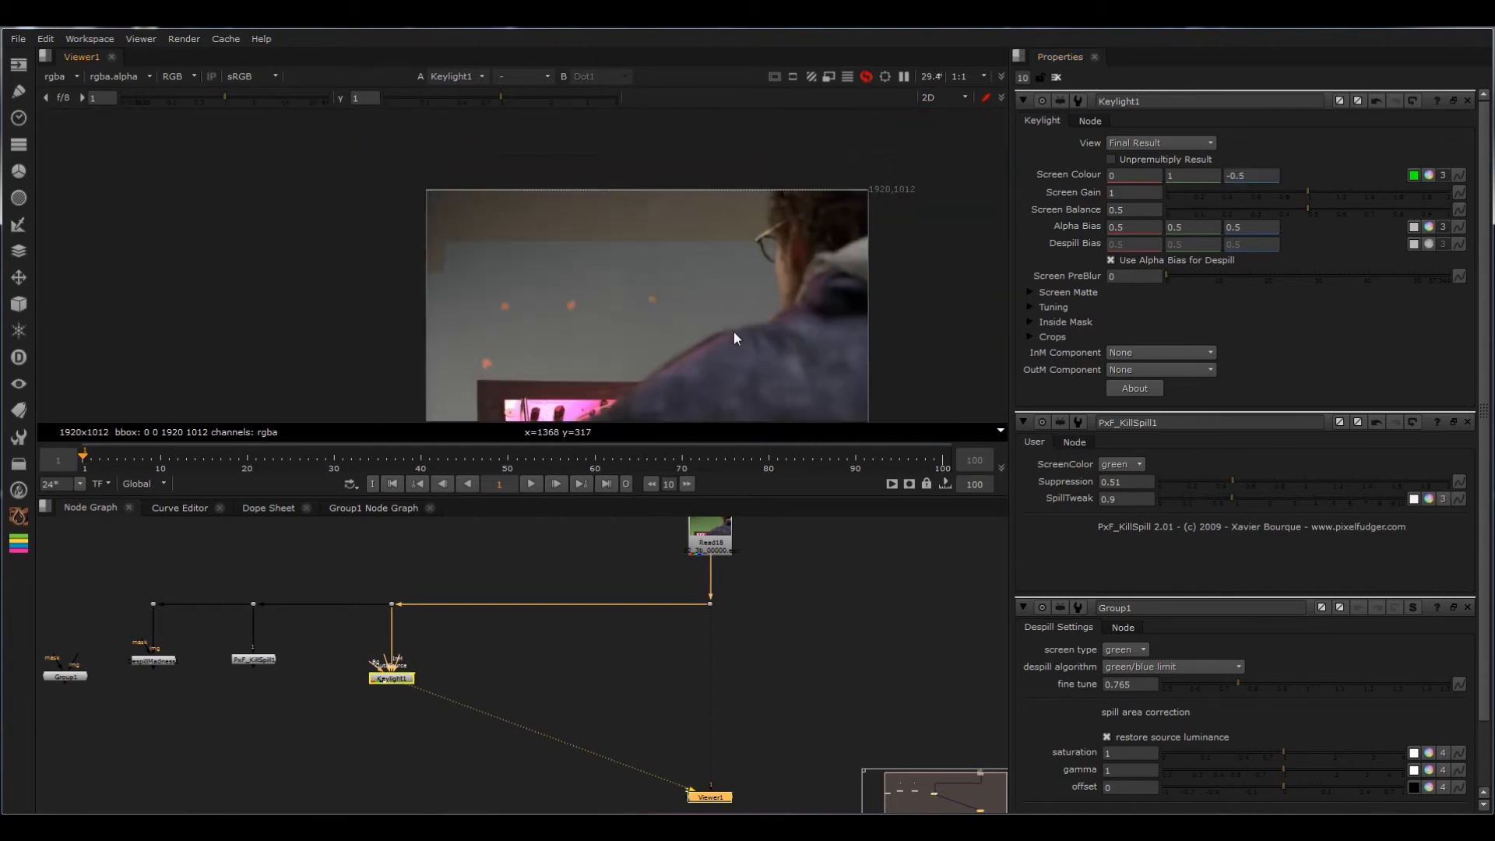
Step: Move Keylight and its dot slightly left and set the red channel of its Screen Colour to -0.9
{"action": "left_click_drag", "start_coordinate": [488, 591], "coordinate": [355, 679]}
{"action": "left_click", "coordinate": [452, 661]}
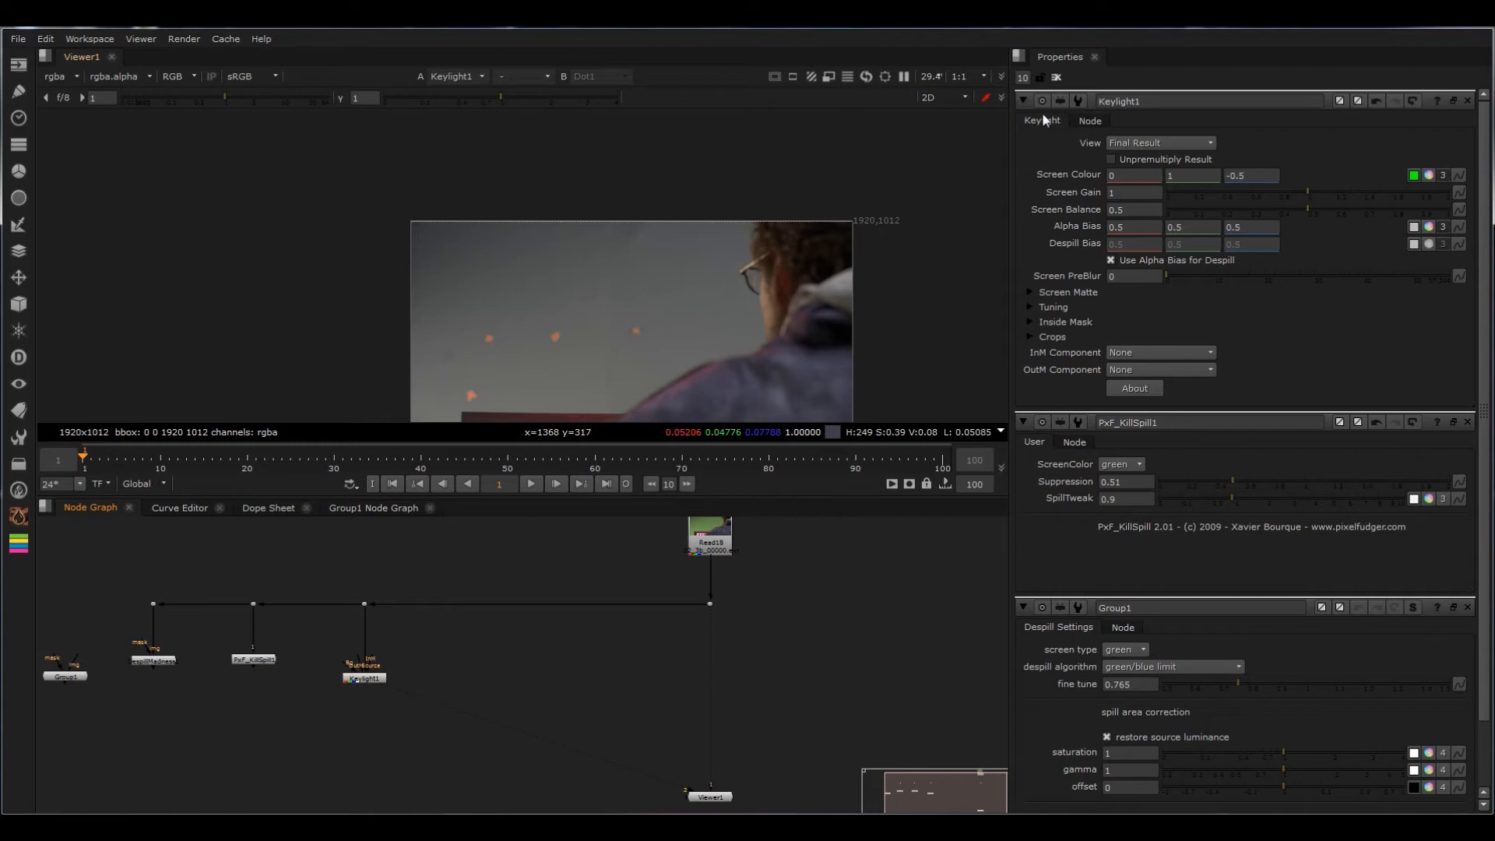
{"action": "left_click", "coordinate": [1126, 173]}
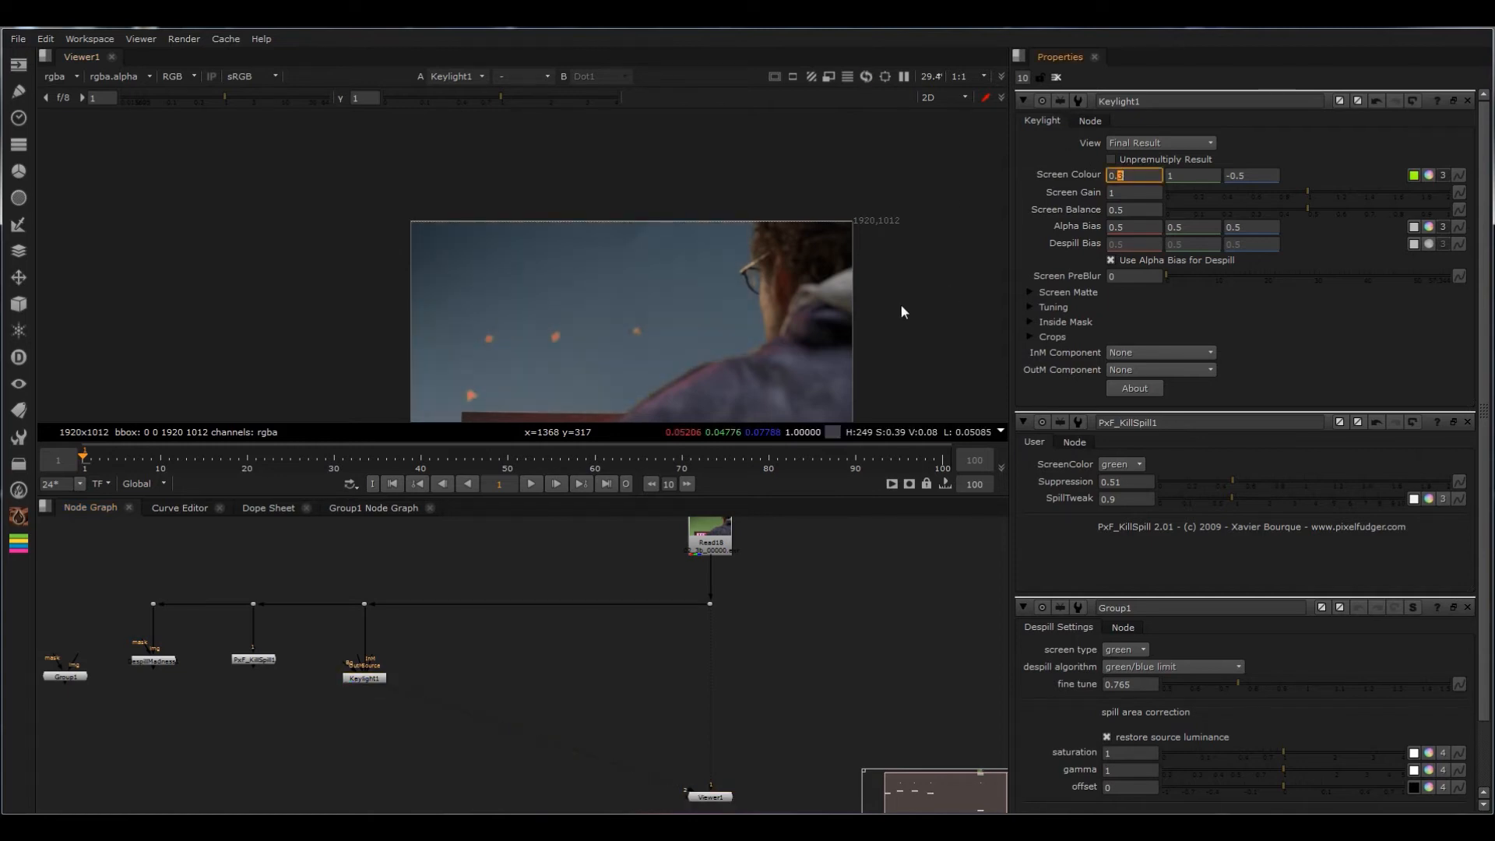
{"action": "type", "text": "-"}
{"action": "scroll", "coordinate": [776, 329], "scroll_direction": "up", "scroll_amount": 4}
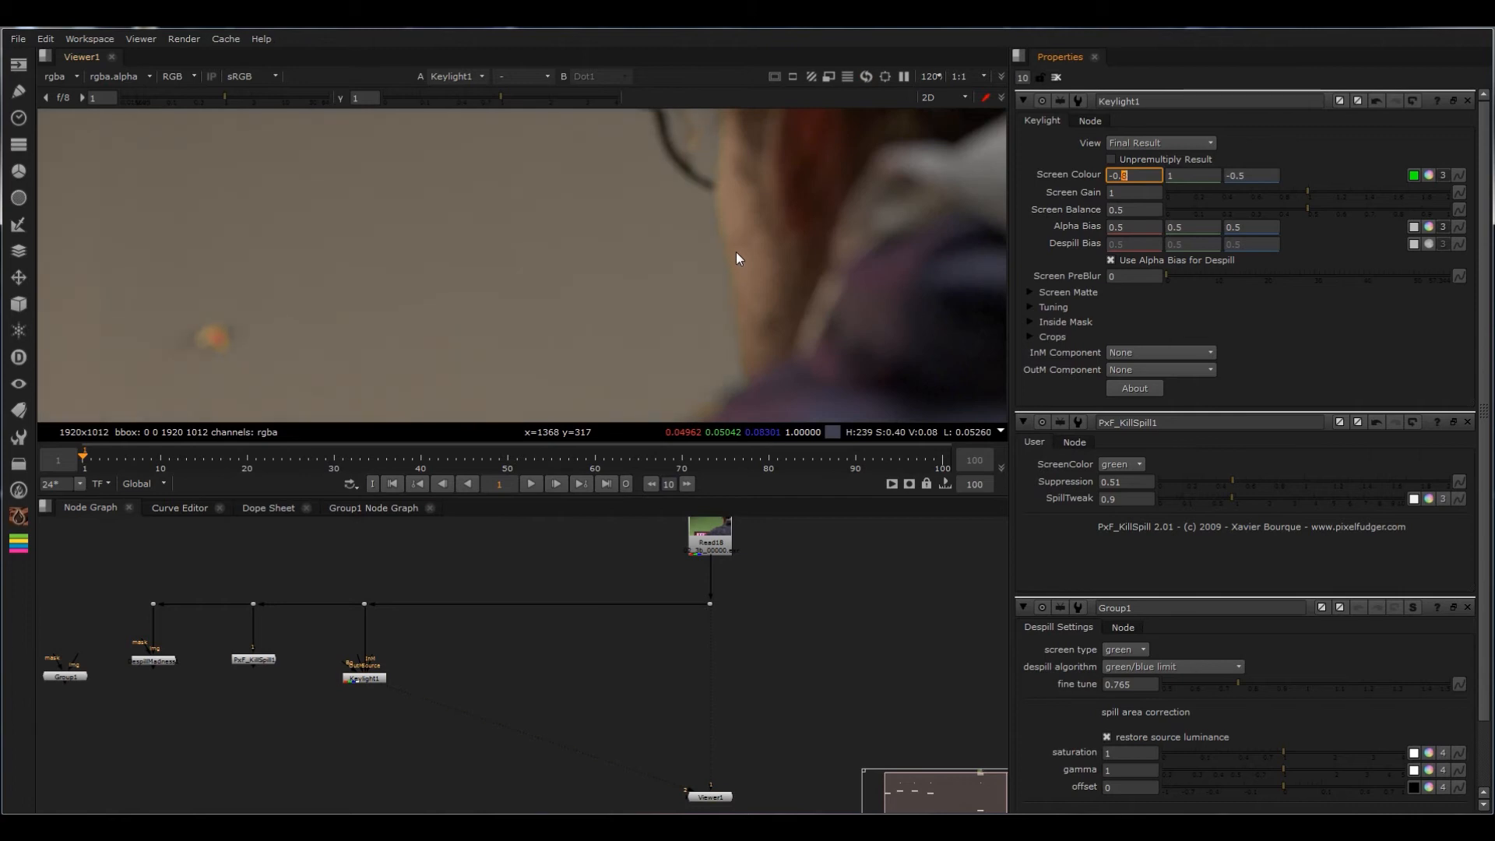
{"action": "scroll", "coordinate": [740, 311], "scroll_direction": "up", "scroll_amount": 2}
{"action": "scroll", "coordinate": [712, 162], "scroll_direction": "down", "scroll_amount": 3}
{"action": "middle_click_drag", "start_coordinate": [712, 162], "coordinate": [716, 237]}
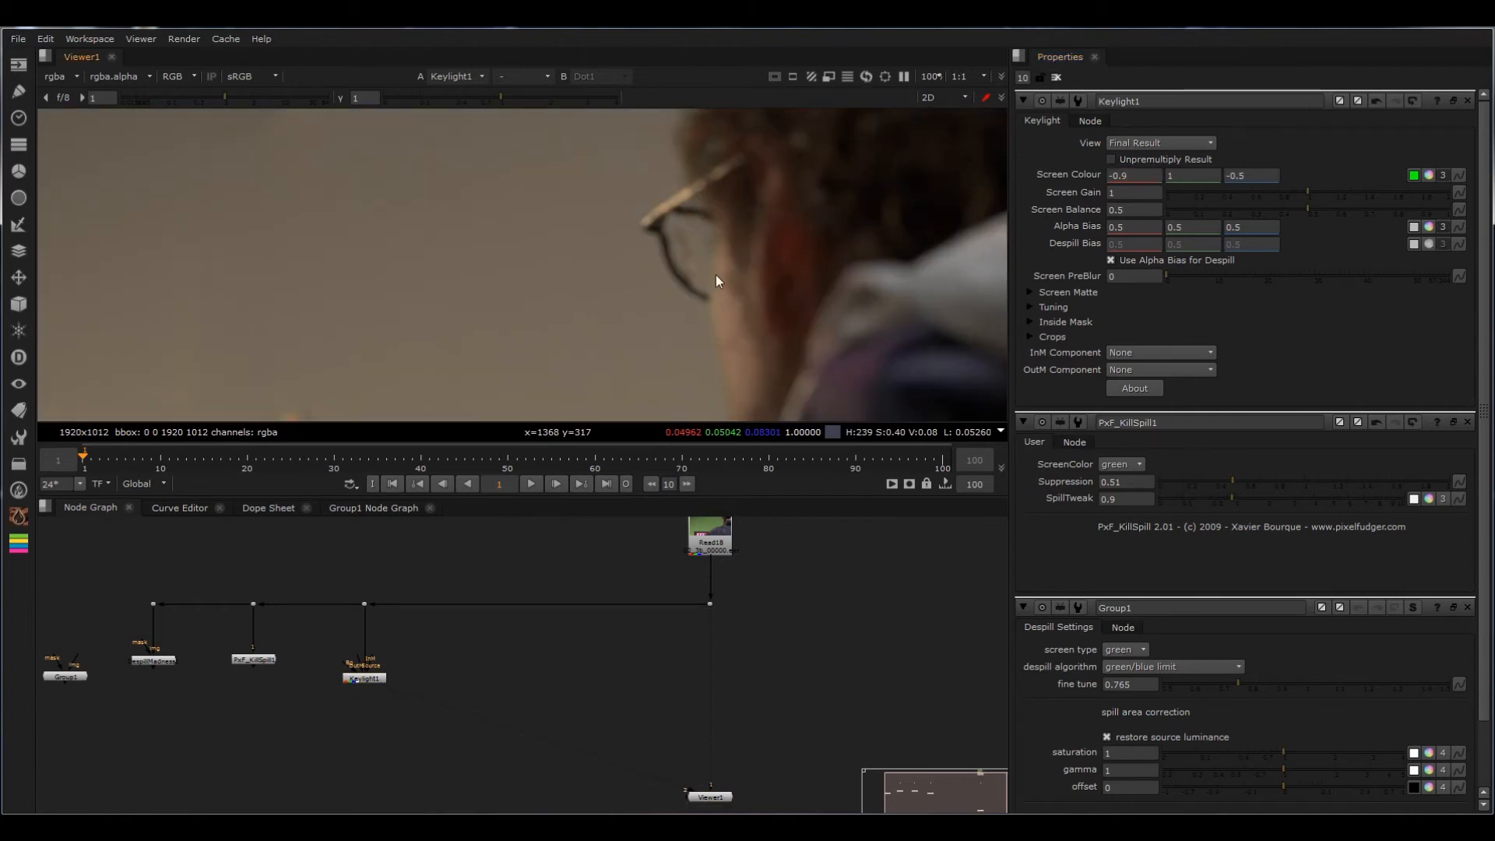
{"action": "key", "text": "1"}
{"action": "key", "text": "2"}
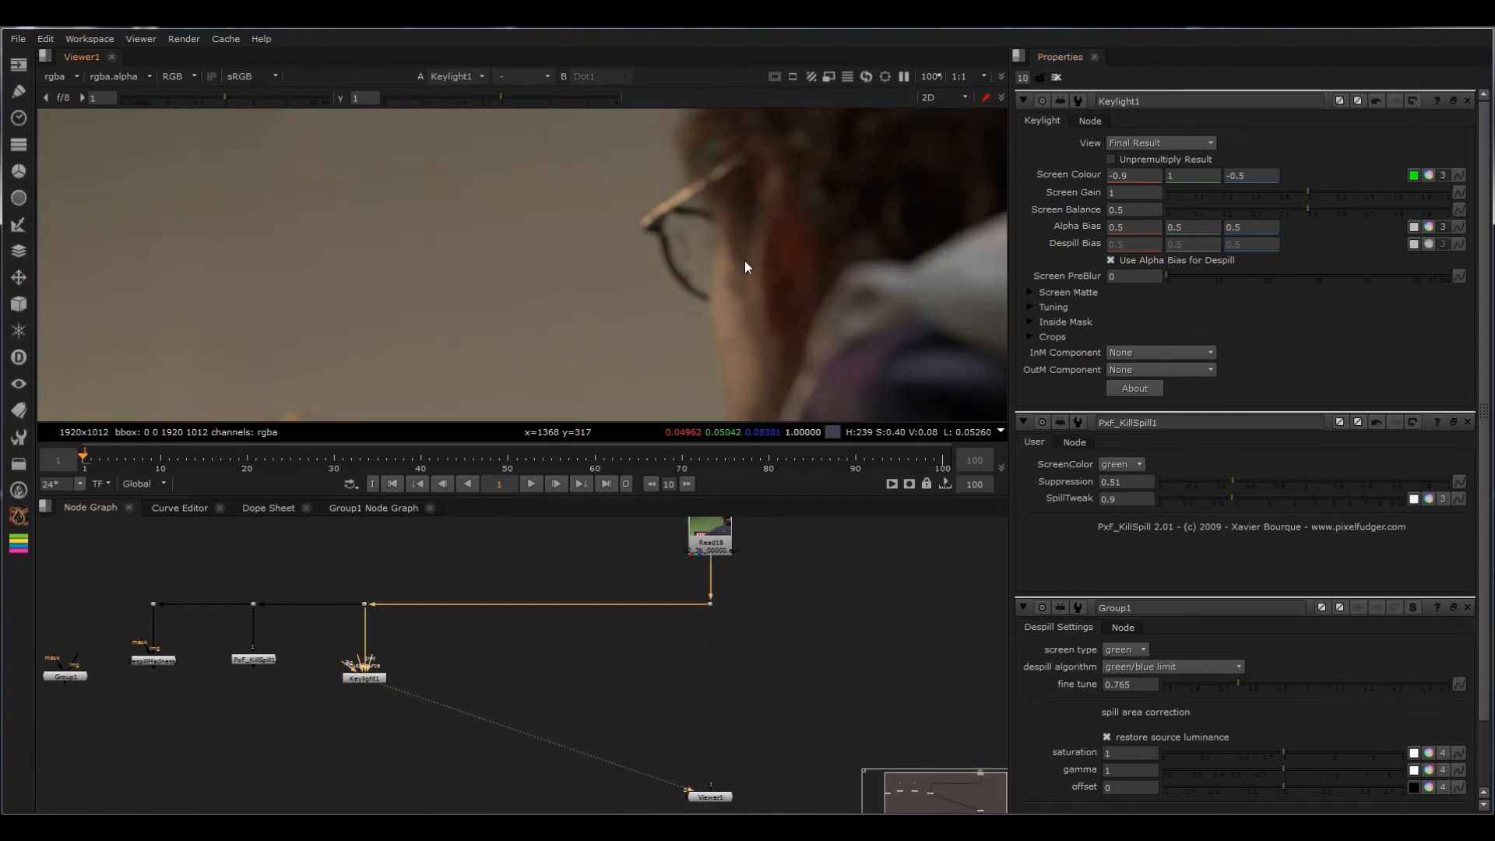
{"action": "key", "text": "f"}
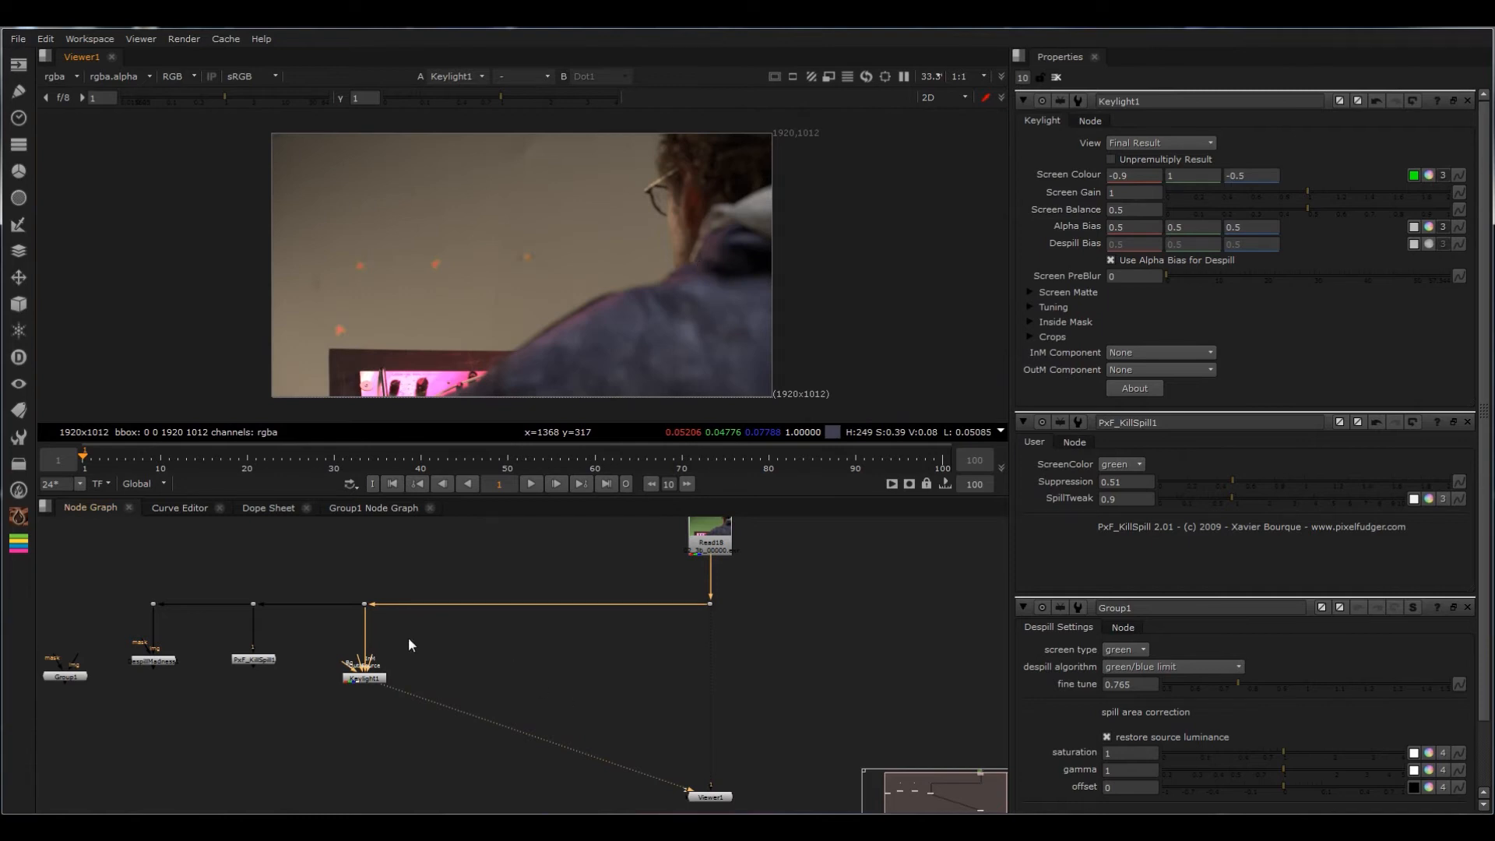
Step: Shift all despill branches further left and insert a dot in the pipe between Keylight's dot and the Read node's dot
{"action": "scroll", "coordinate": [433, 637], "scroll_direction": "down", "scroll_amount": 3}
{"action": "middle_click_drag", "start_coordinate": [433, 636], "coordinate": [522, 642]}
{"action": "left_click_drag", "start_coordinate": [558, 569], "coordinate": [154, 734]}
{"action": "left_click_drag", "start_coordinate": [486, 662], "coordinate": [433, 663]}
{"action": "left_click", "coordinate": [520, 632]}
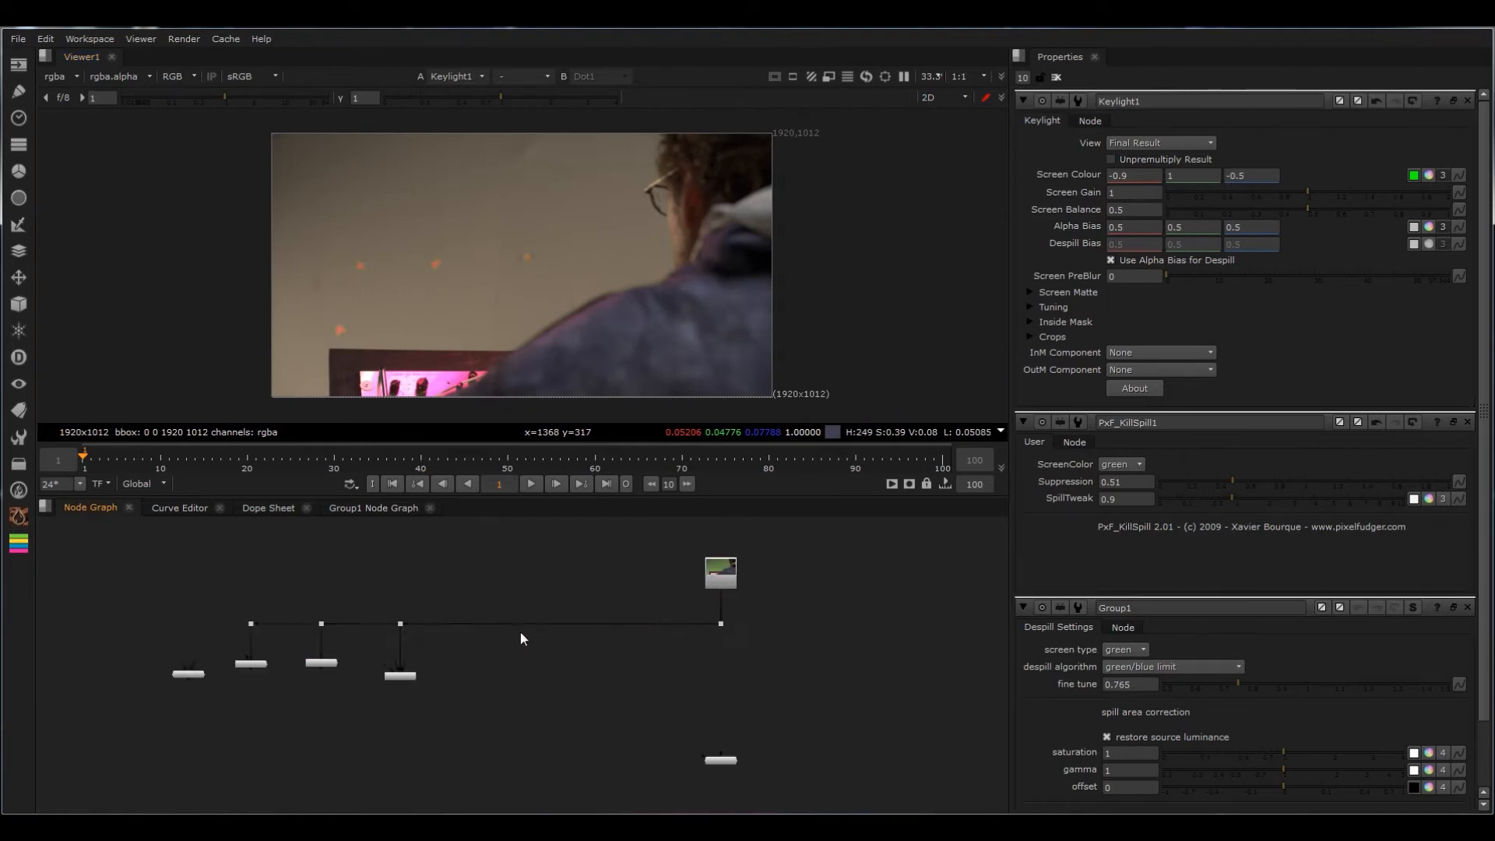
{"action": "scroll", "coordinate": [520, 632], "scroll_direction": "up", "scroll_amount": 3}
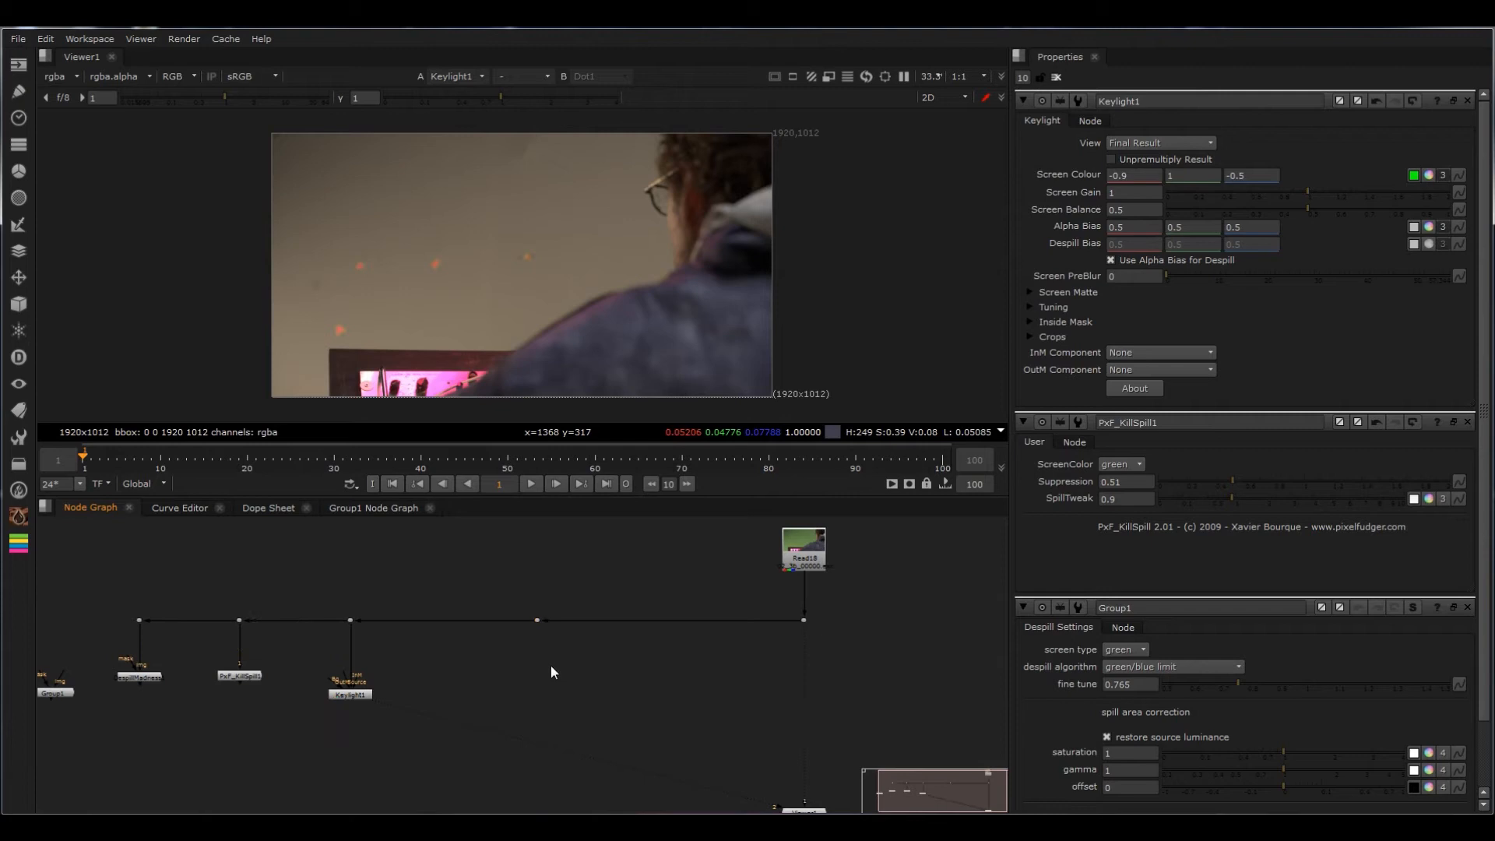
Step: Add a HueCorrect node connected to the new dot and align it directly below
{"action": "key", "text": "Tab"}
{"action": "type", "text": "hue"}
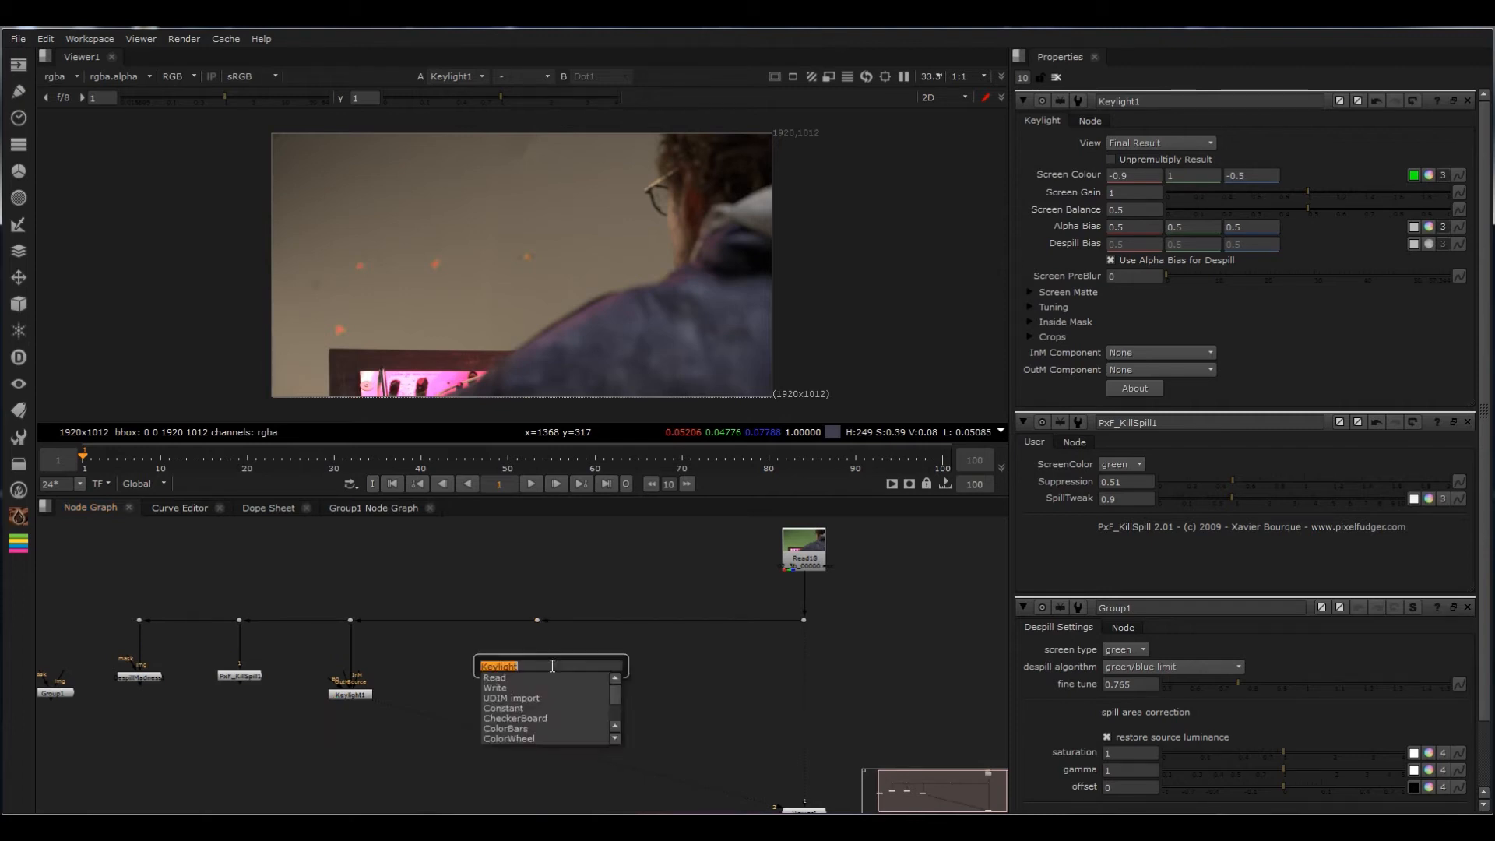
{"action": "key", "text": "Return"}
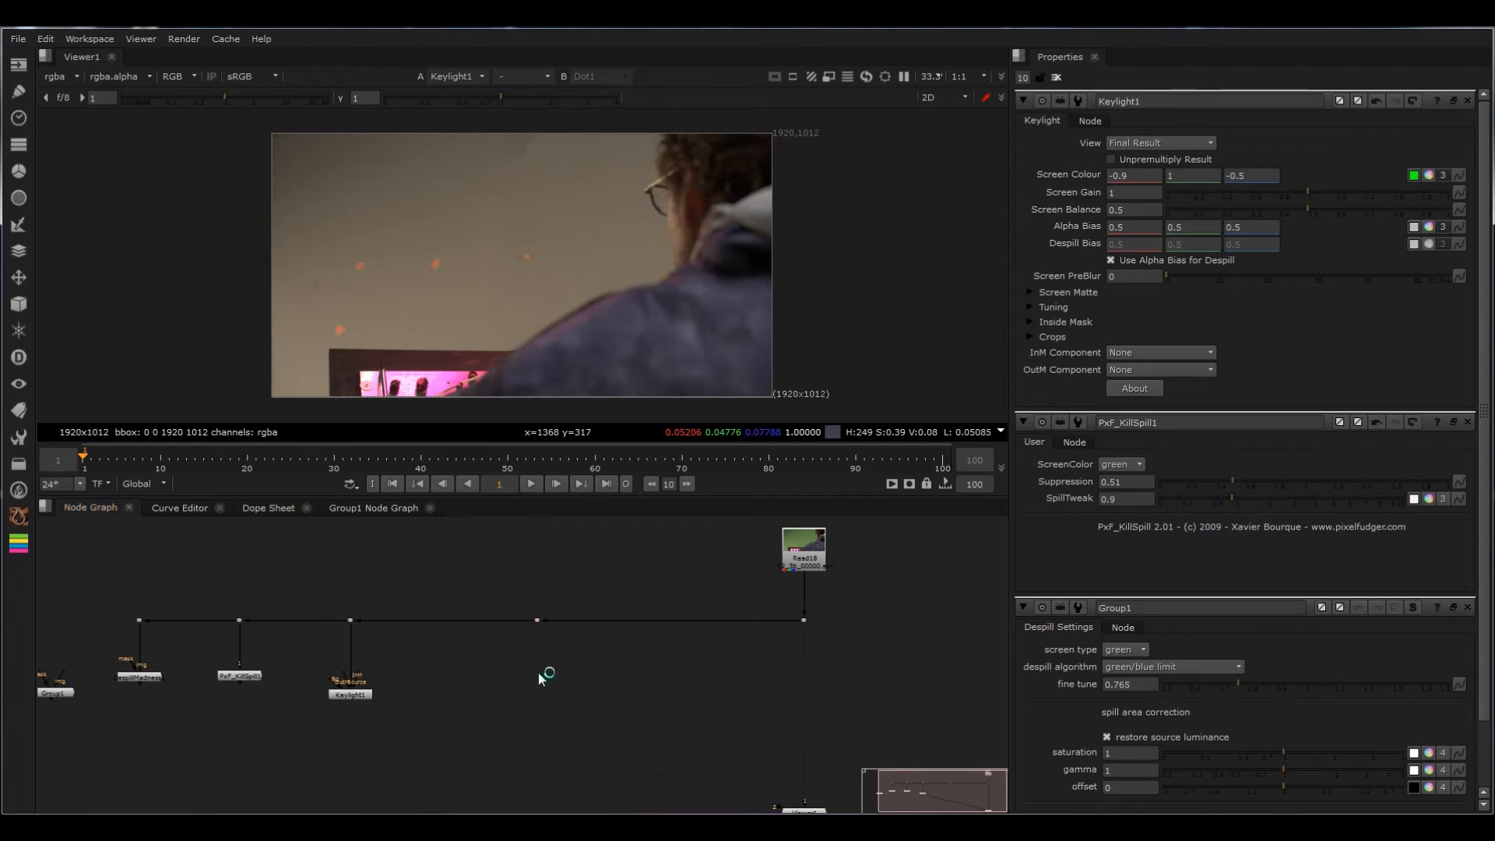
{"action": "left_click", "coordinate": [548, 665]}
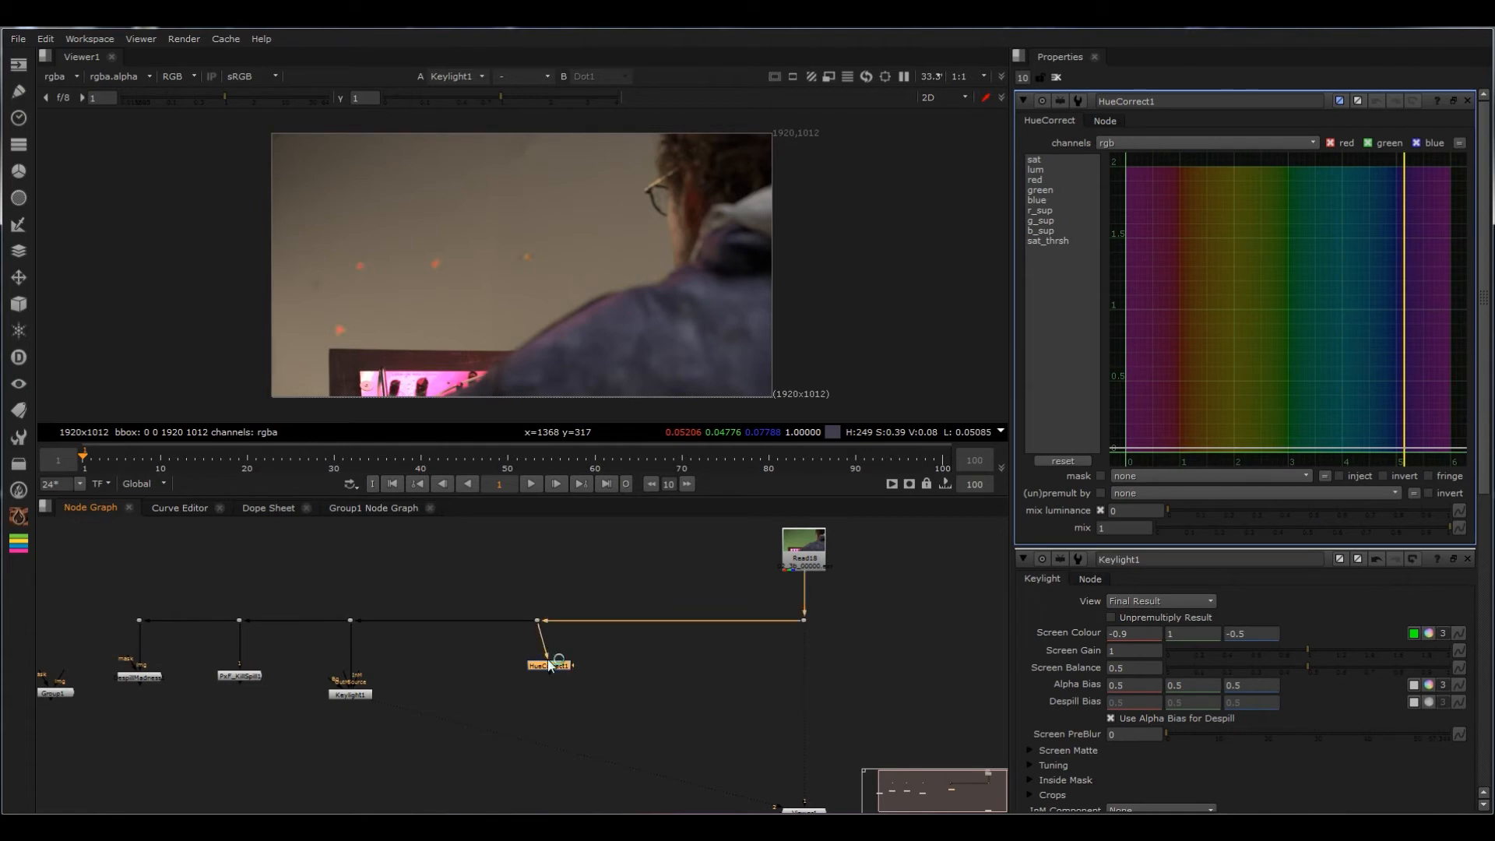
{"action": "left_click", "coordinate": [618, 670]}
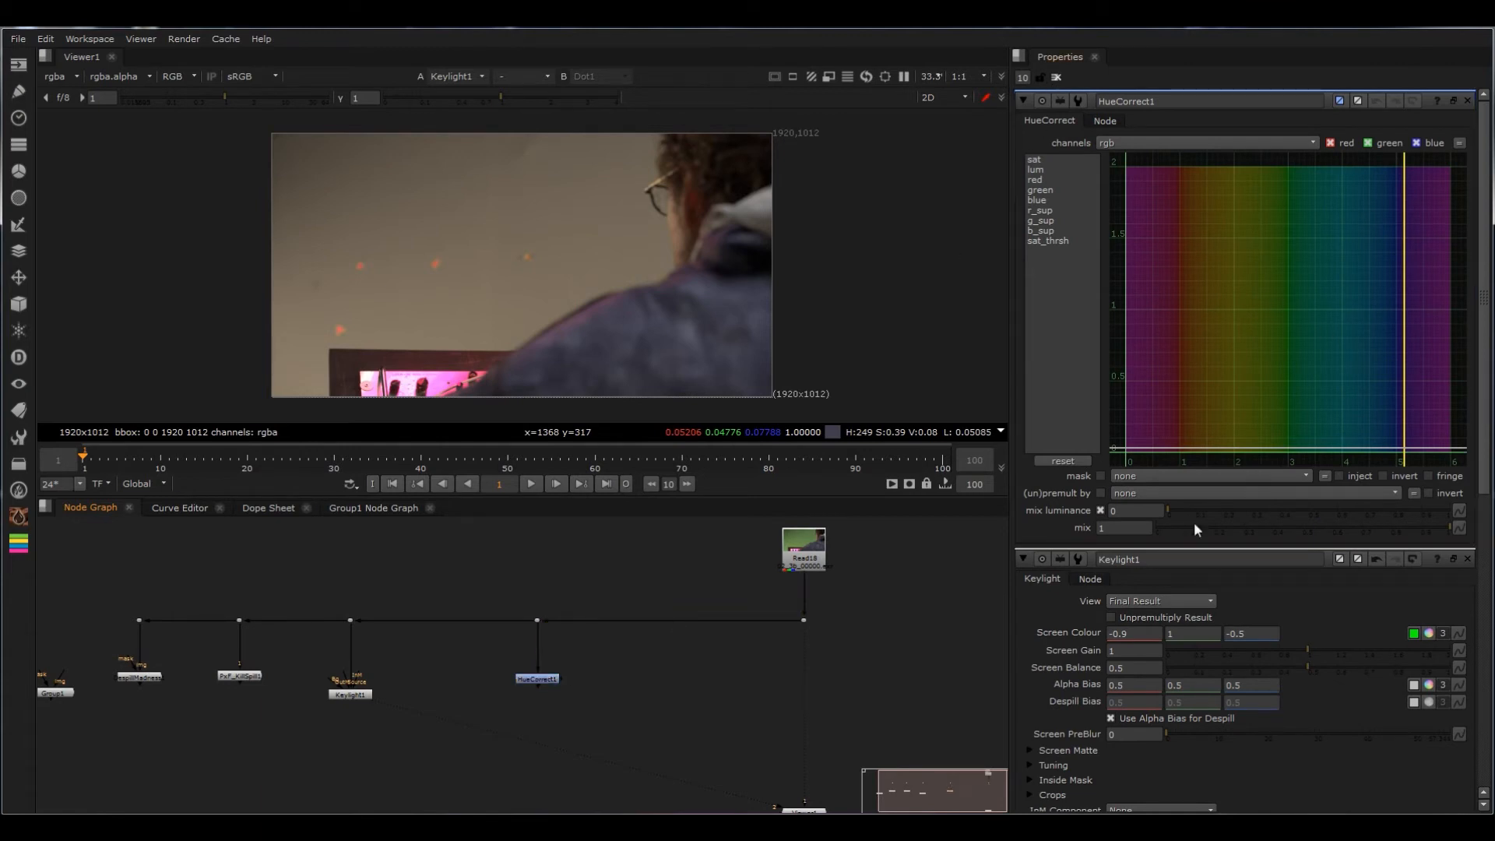
Step: Close the other nodes' properties and show the g_sup curve of the HueCorrect node
{"action": "left_click", "coordinate": [1468, 558]}
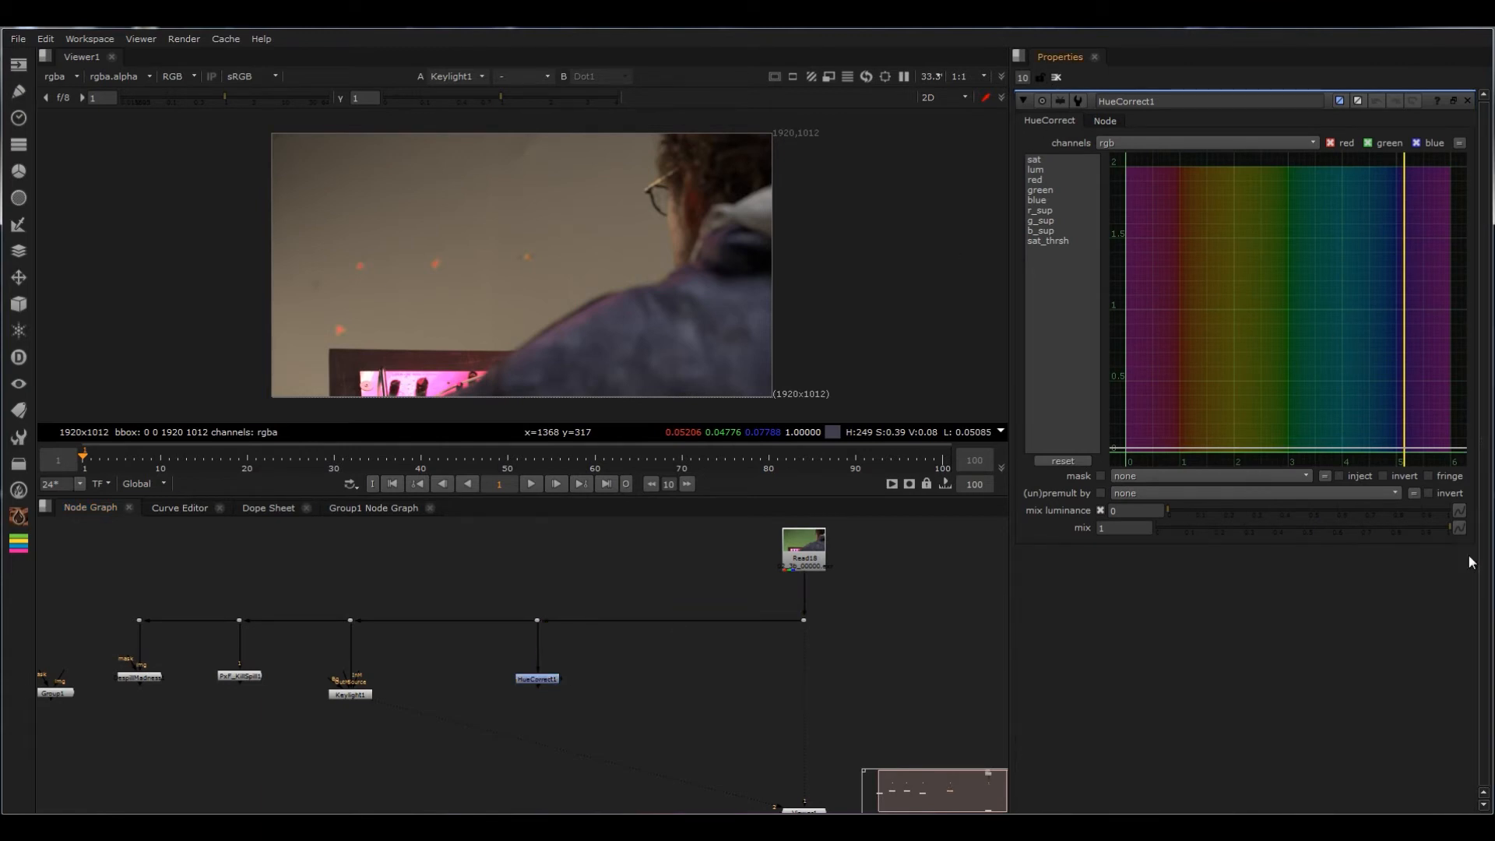
{"action": "left_click", "coordinate": [554, 678]}
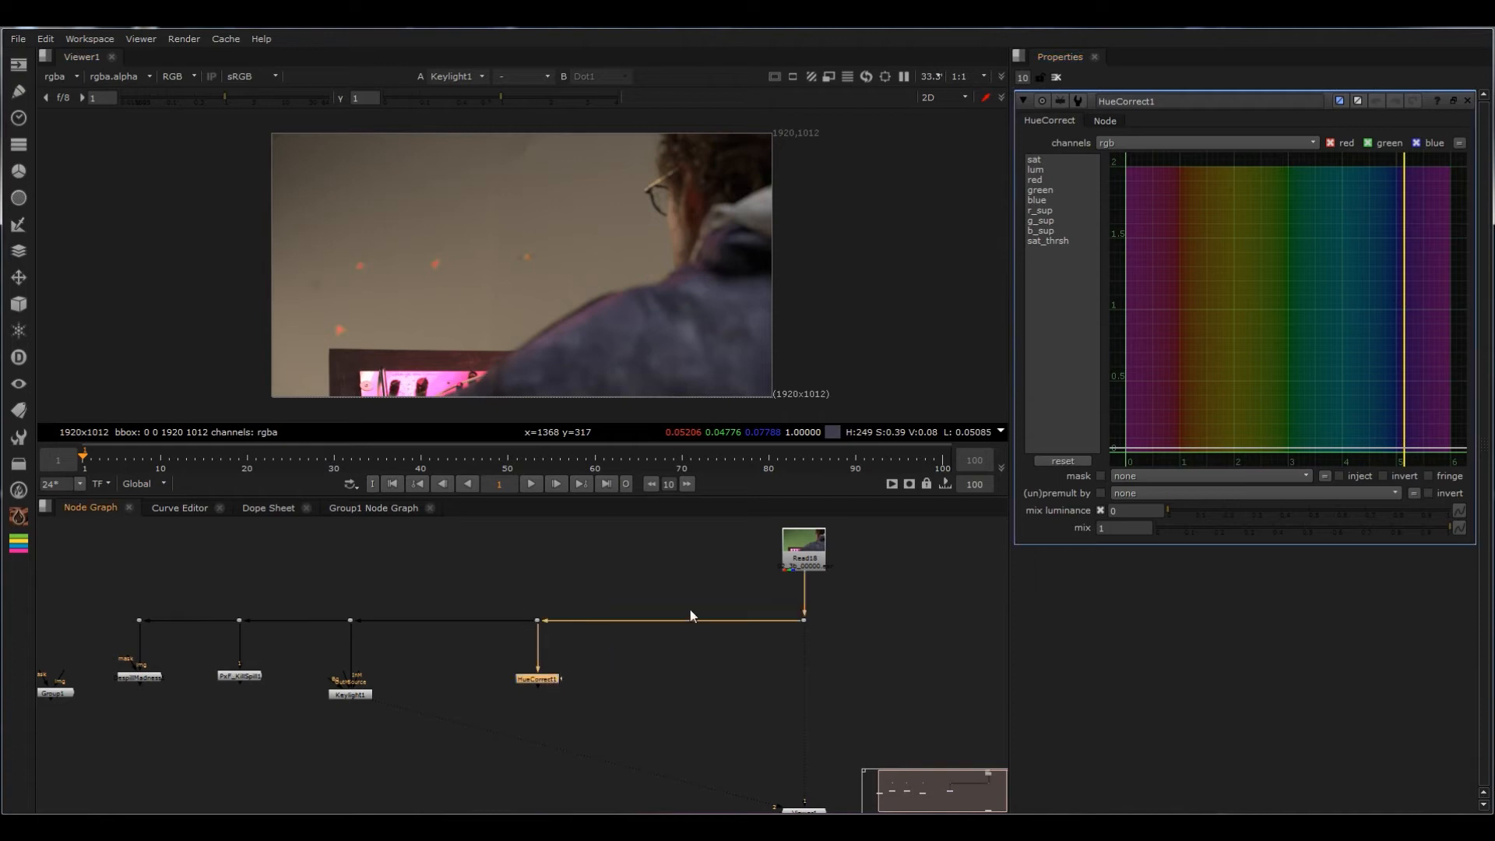
{"action": "left_click", "coordinate": [1045, 221]}
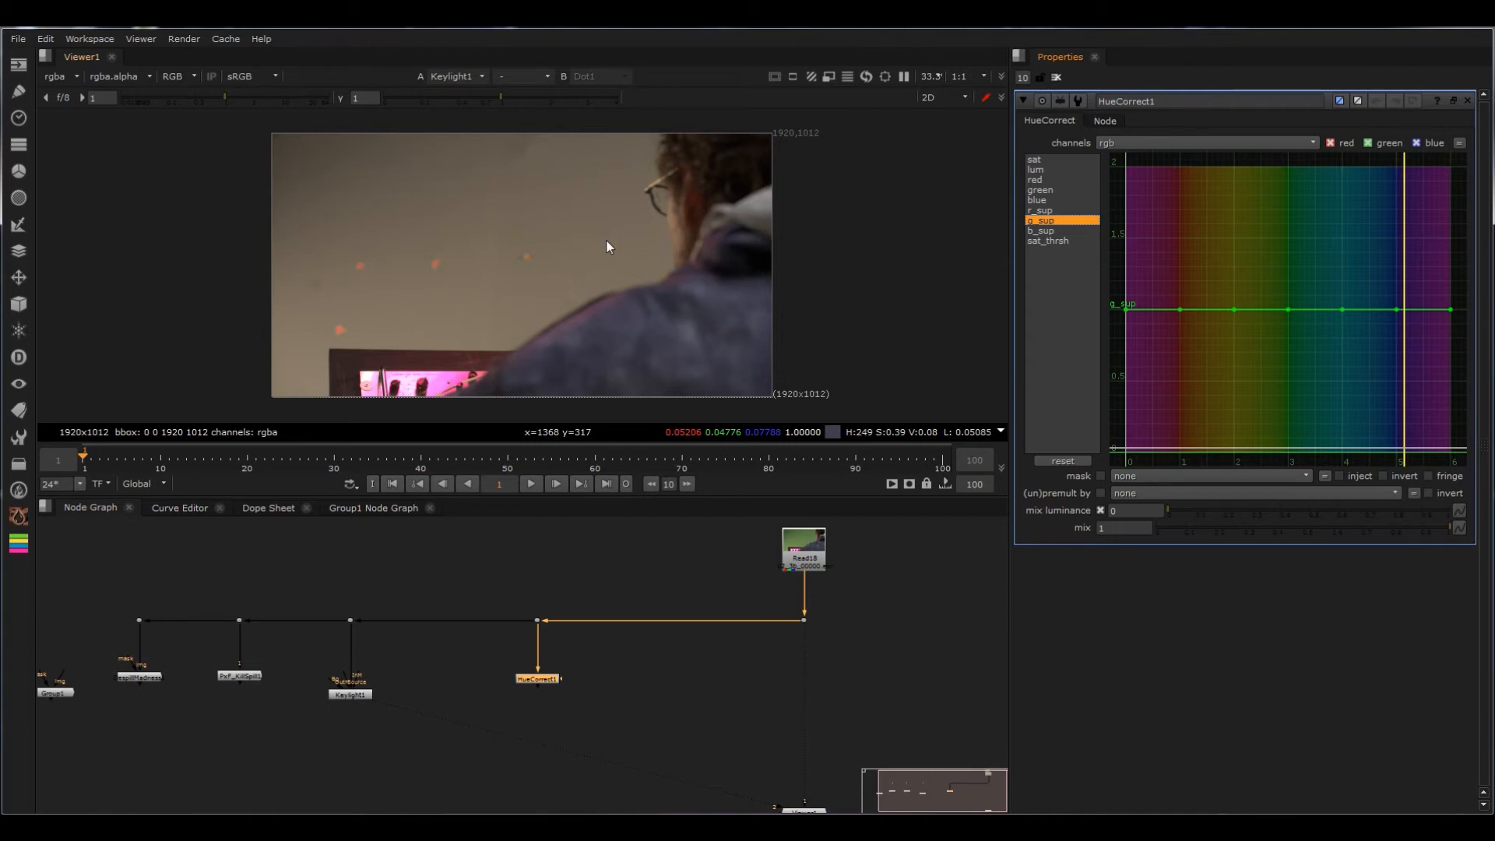
Step: View the unprocessed plate from the dot above HueCorrect and sample the hues of a tracking marker and the green screen
{"action": "scroll", "coordinate": [593, 232], "scroll_direction": "up", "scroll_amount": 4}
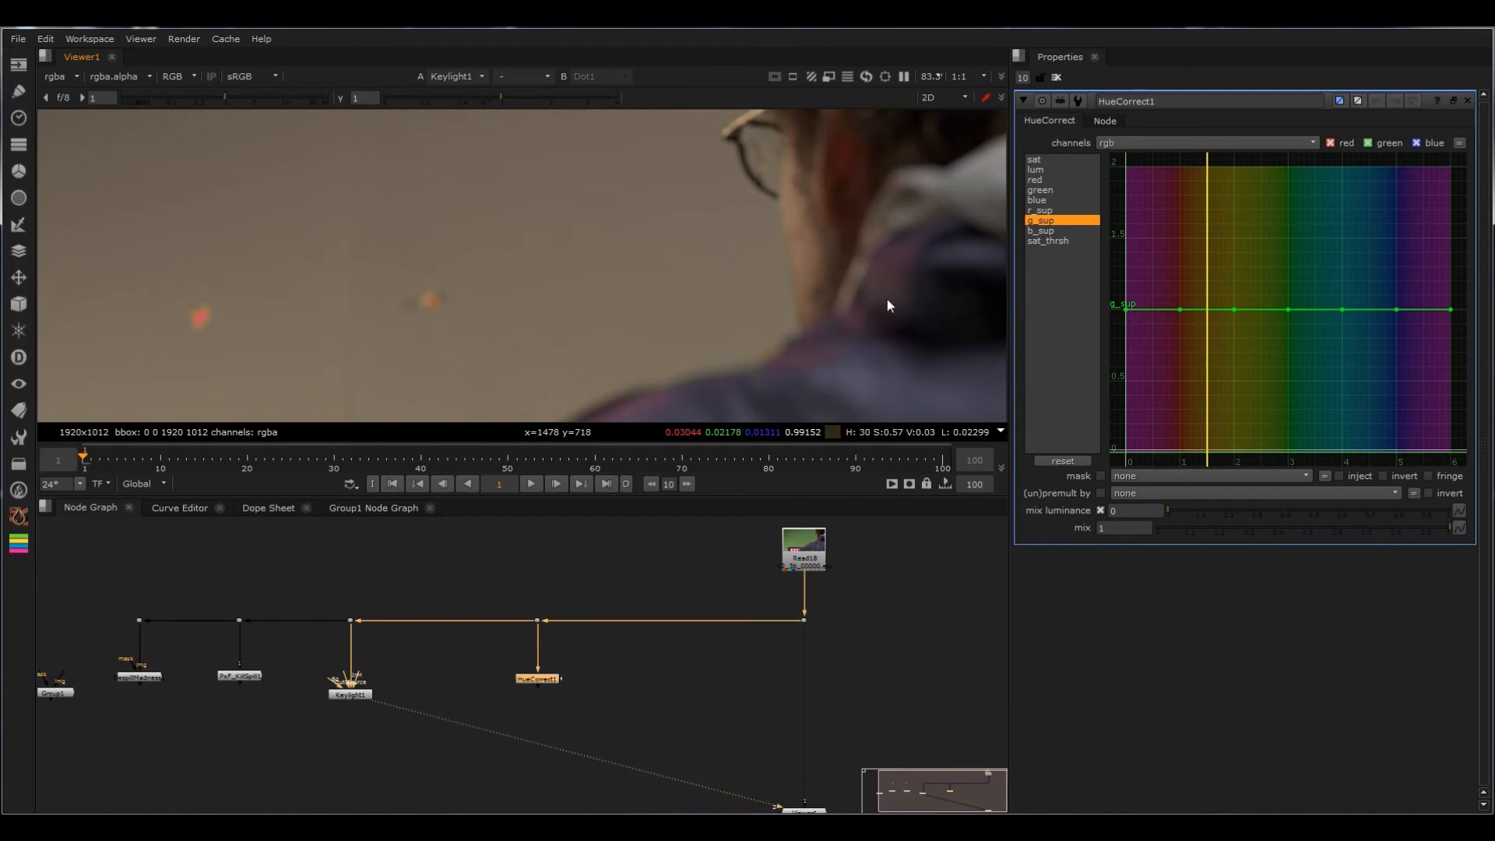
{"action": "scroll", "coordinate": [743, 249], "scroll_direction": "down", "scroll_amount": 2}
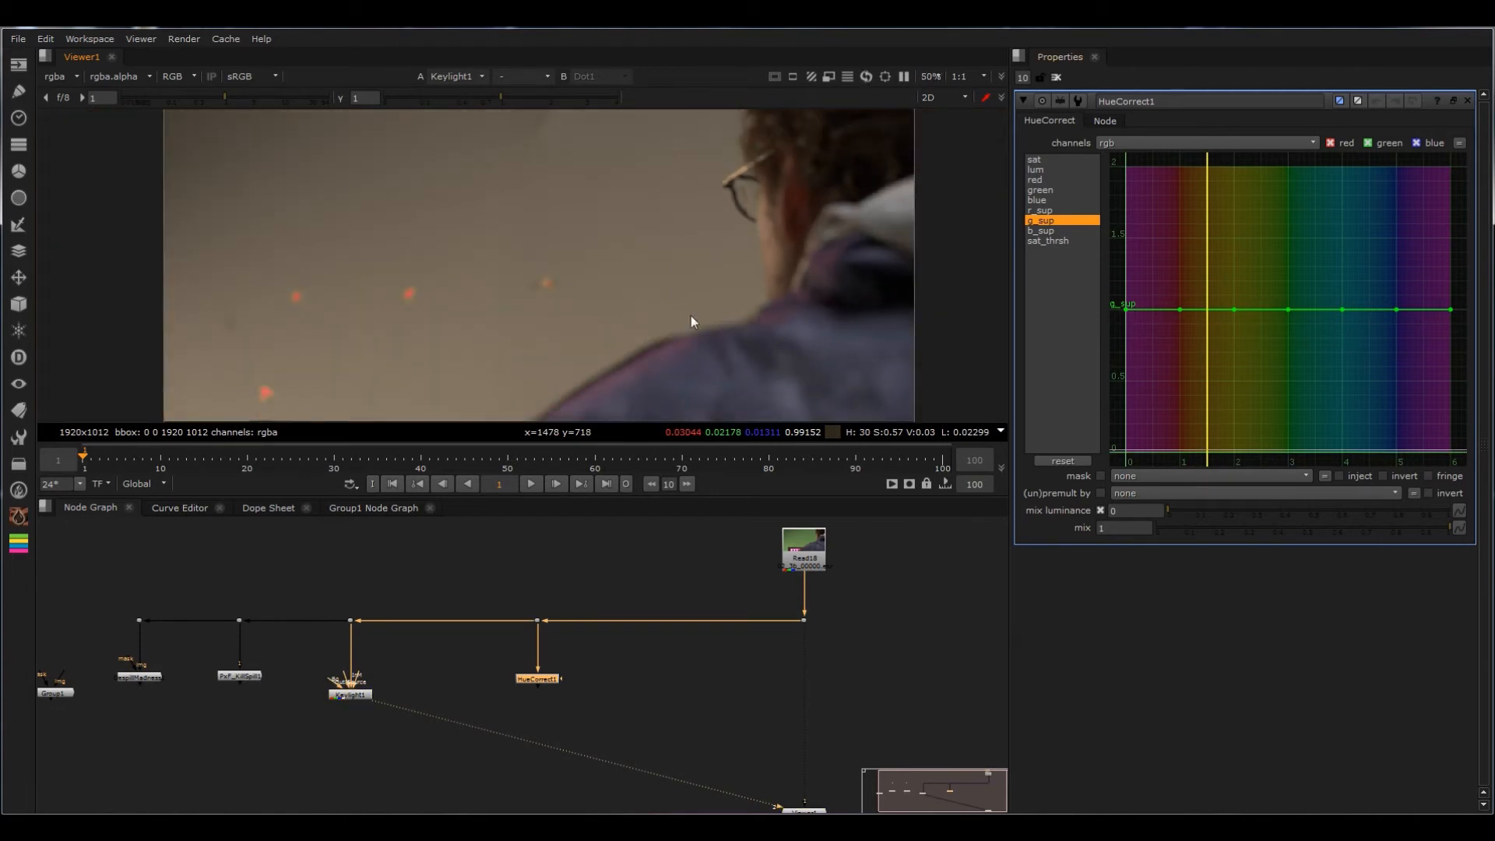
{"action": "scroll", "coordinate": [600, 300], "scroll_direction": "up", "scroll_amount": 6}
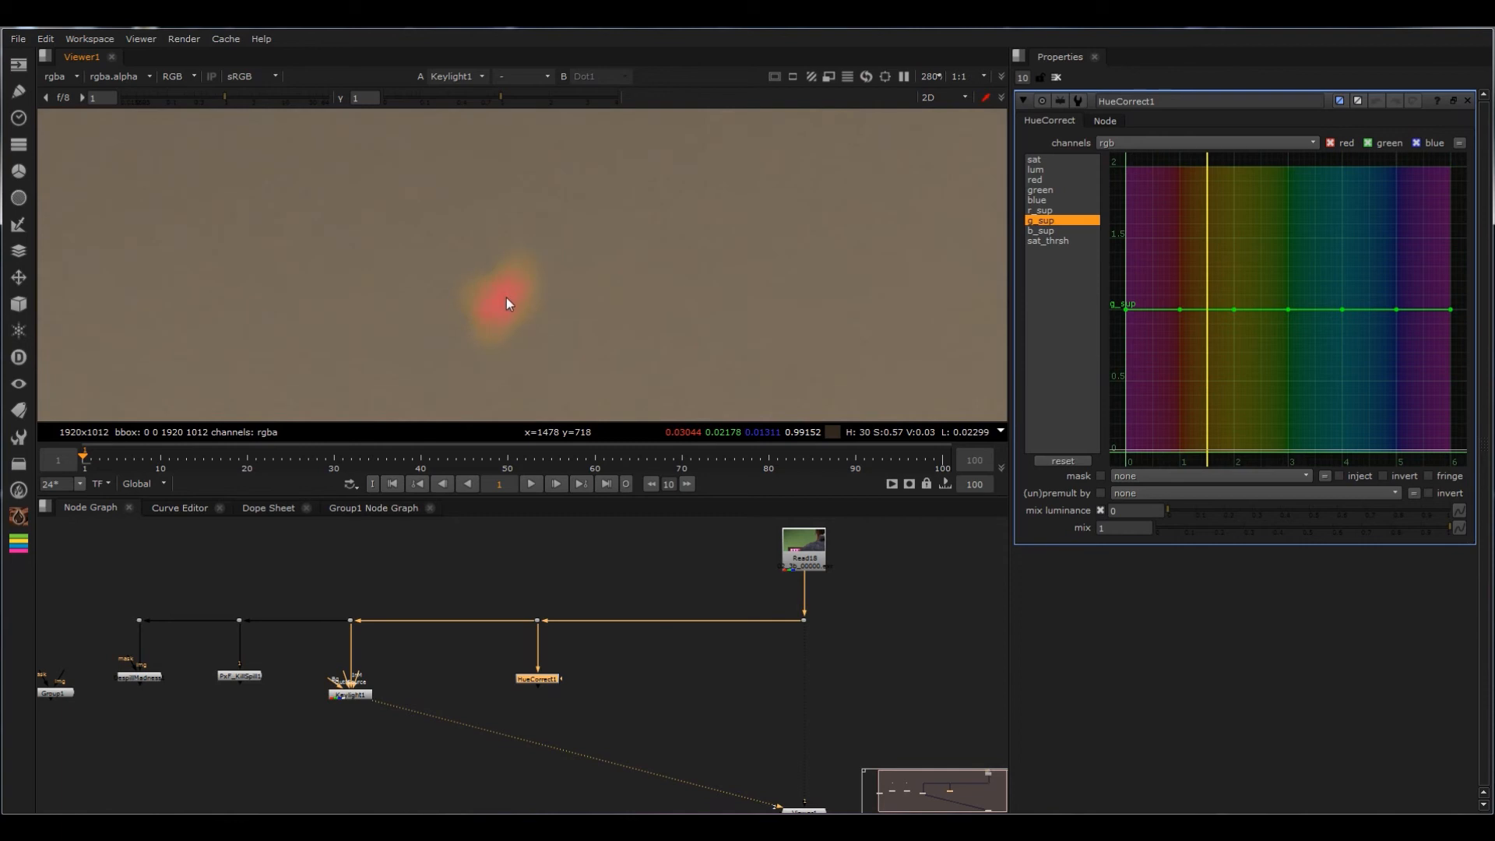
{"action": "left_click", "coordinate": [537, 620]}
{"action": "key", "text": "1"}
{"action": "left_click", "coordinate": [501, 305], "text": "ctrl"}
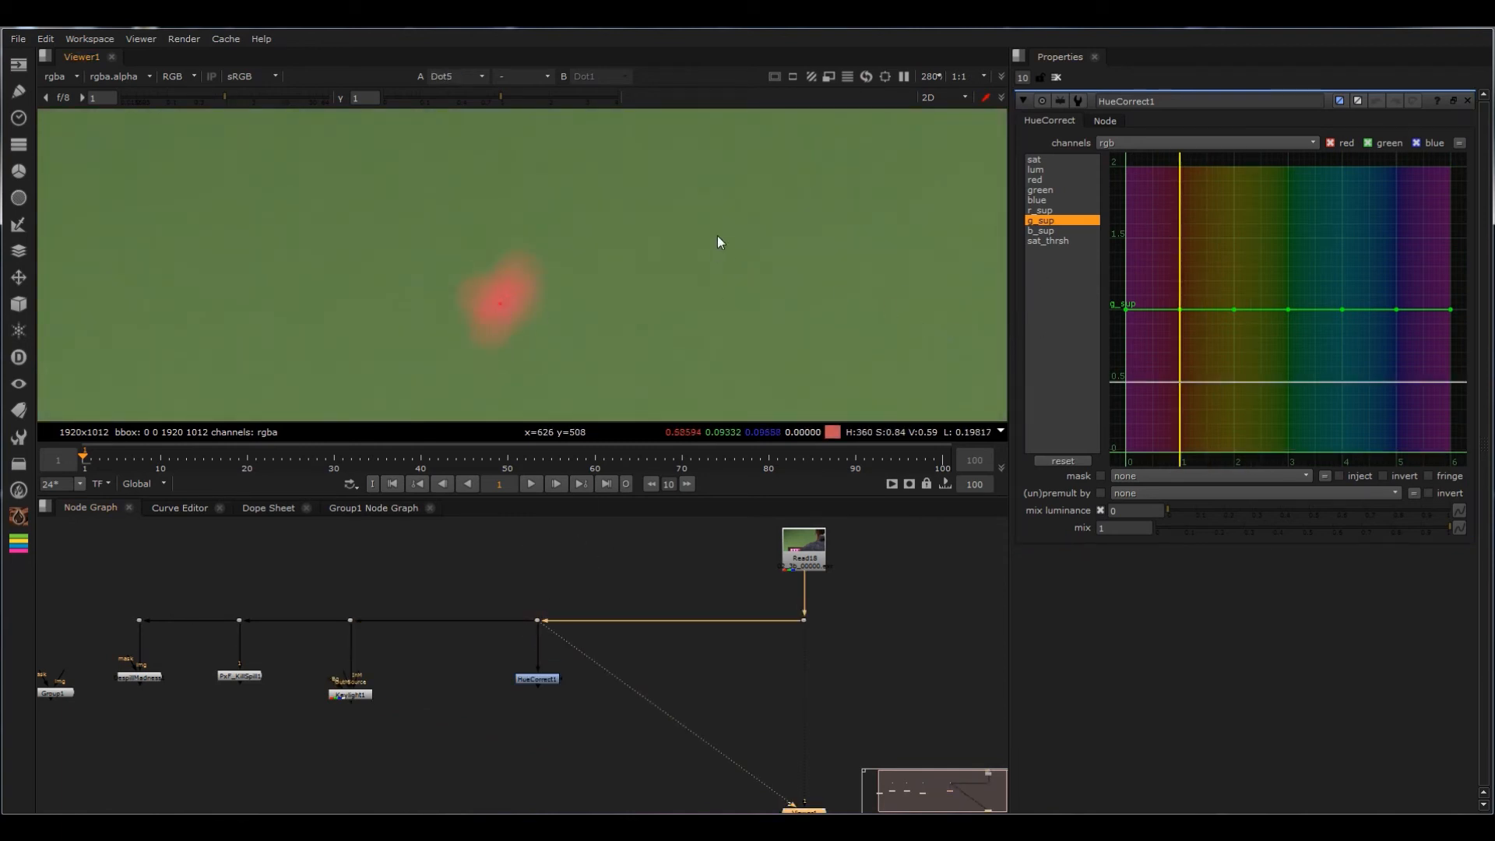
{"action": "left_click", "coordinate": [728, 207], "text": "ctrl"}
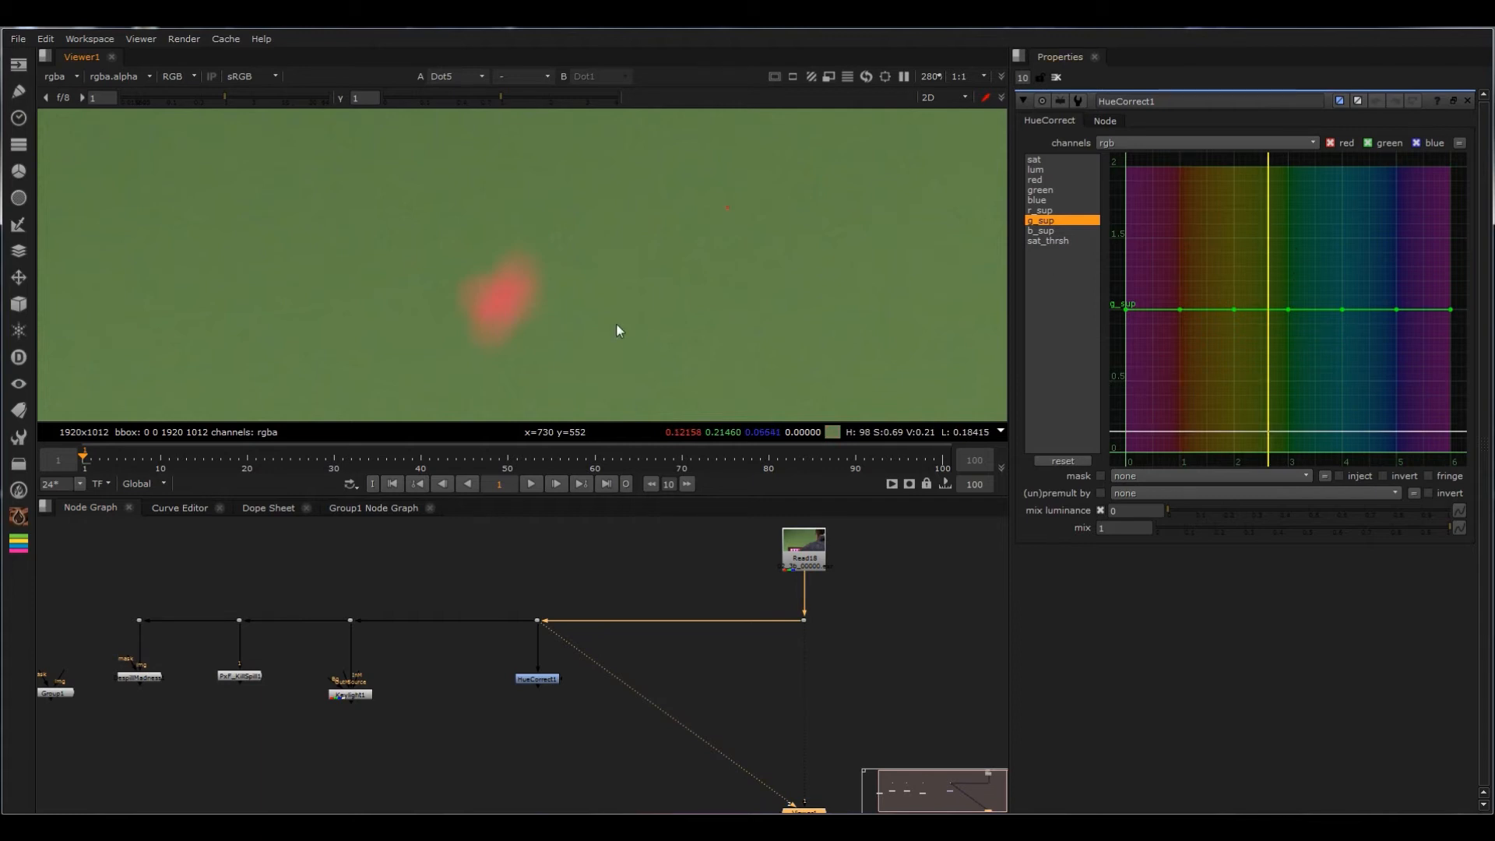
Step: Sample the green-screen hue beside the shoulder edge in the unprocessed plate
{"action": "scroll", "coordinate": [639, 304], "scroll_direction": "down", "scroll_amount": 8}
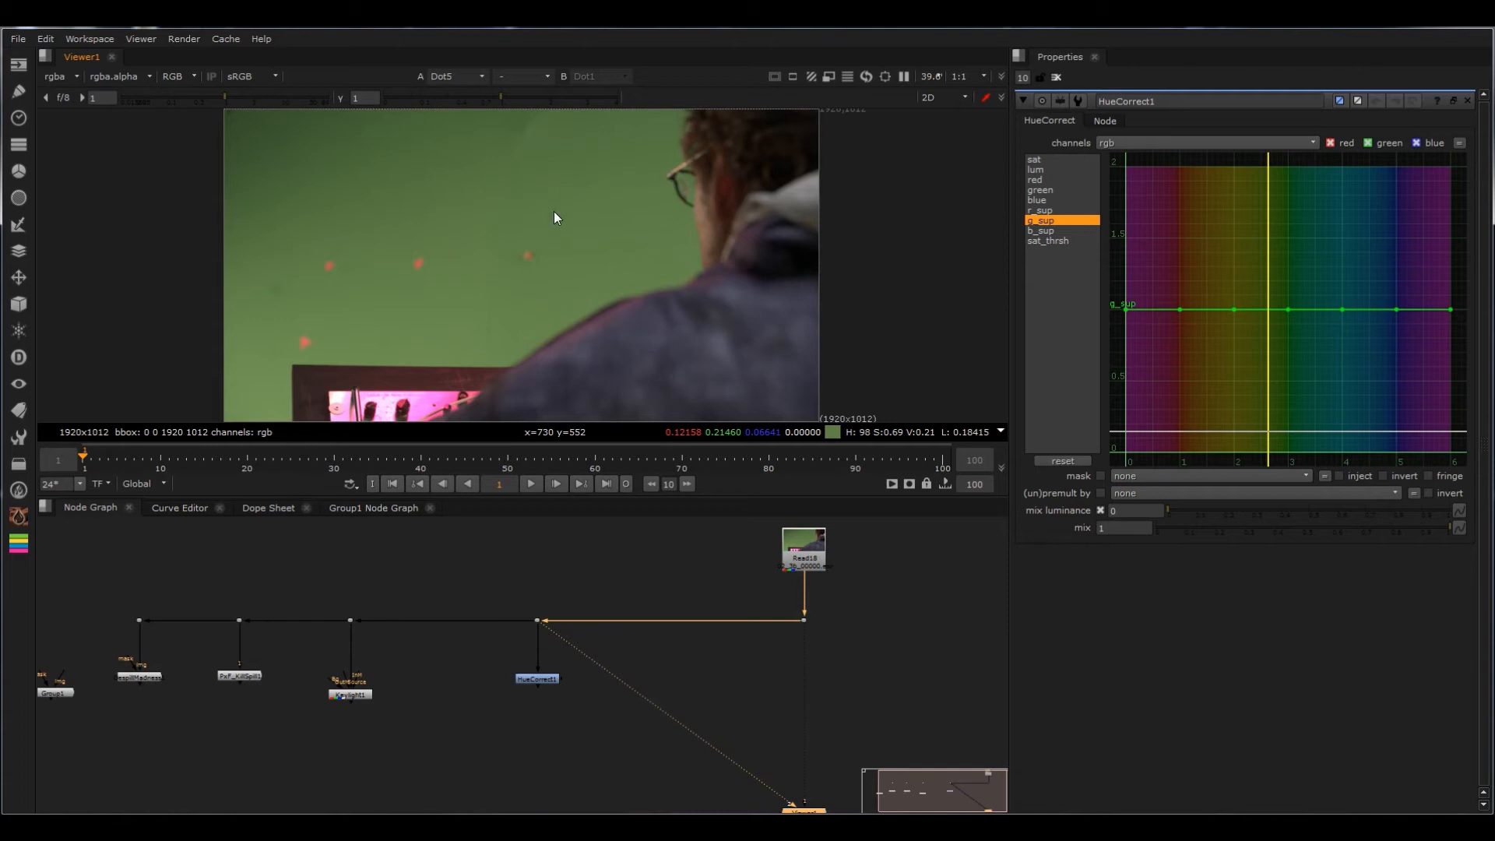
{"action": "scroll", "coordinate": [516, 308], "scroll_direction": "up", "scroll_amount": 8}
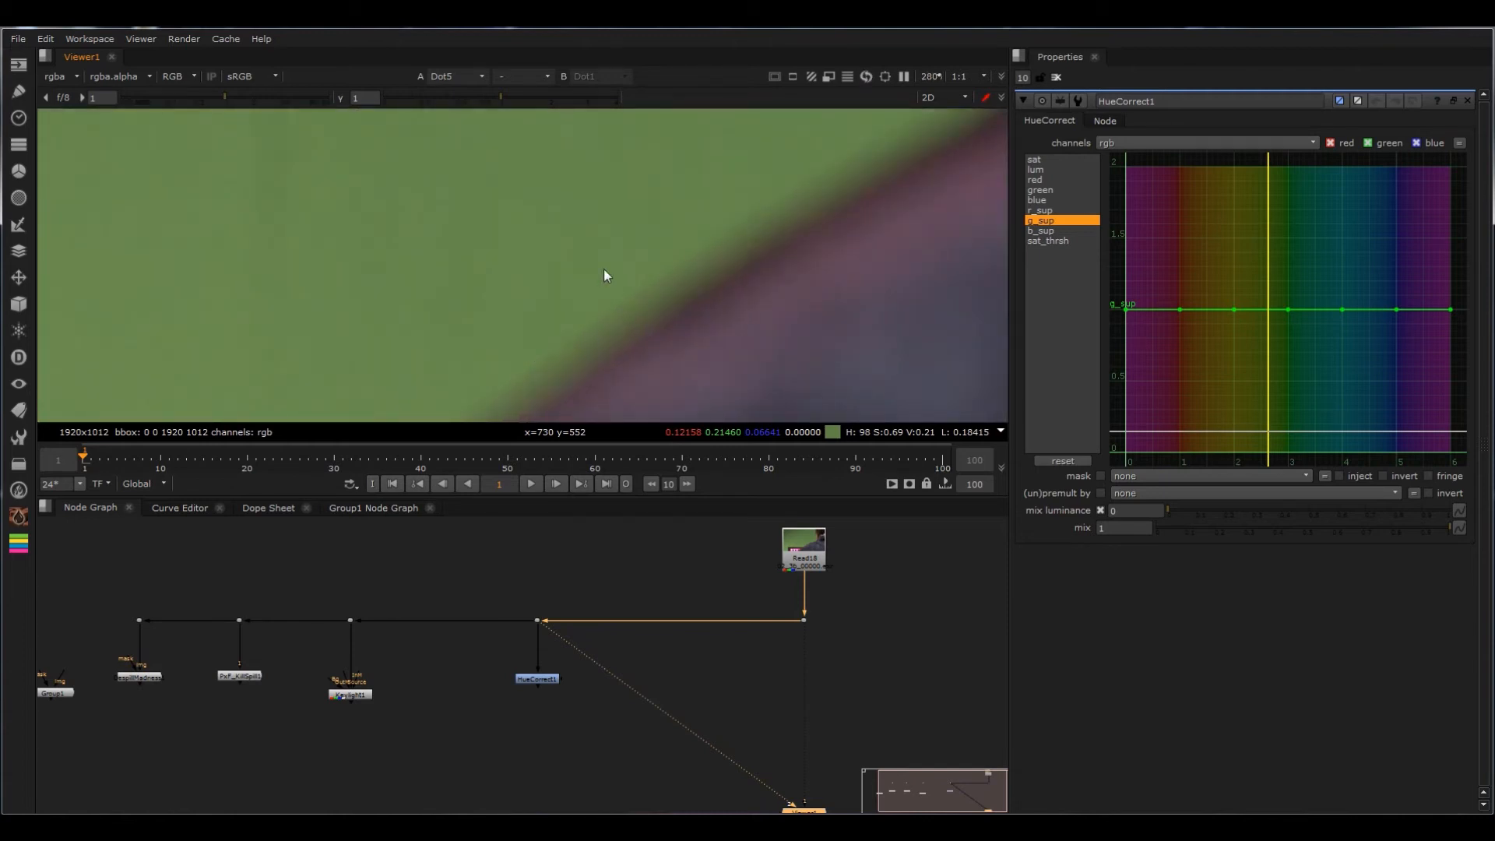
{"action": "left_click", "coordinate": [509, 178], "text": "ctrl"}
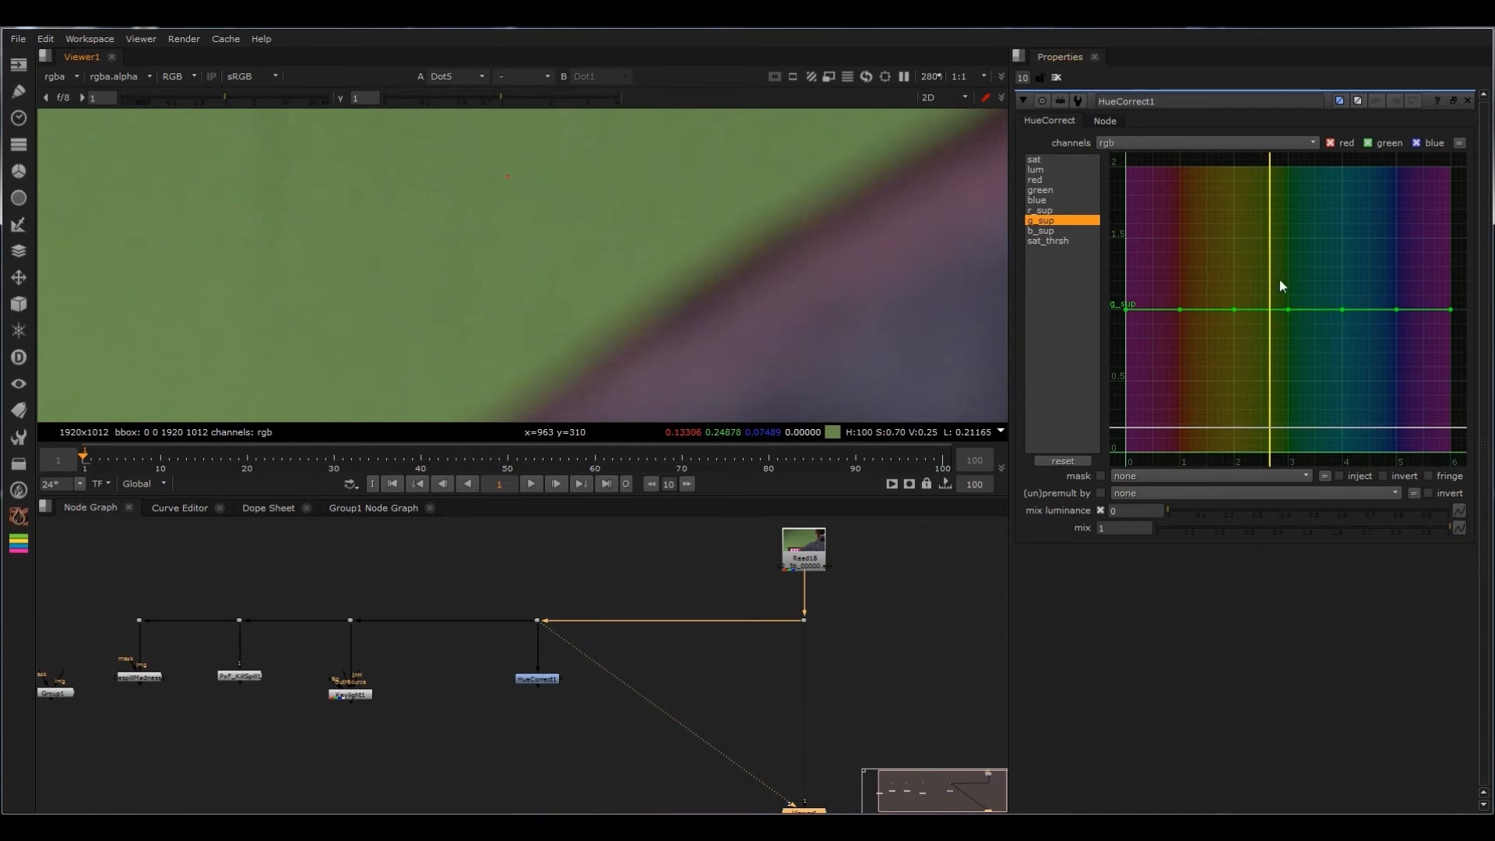
Step: Try lowering the g_sup curve's point at hue 3 while viewing the HueCorrect result
{"action": "left_click_drag", "start_coordinate": [1288, 309], "coordinate": [1292, 398]}
{"action": "left_click", "coordinate": [538, 679]}
{"action": "key", "text": "1"}
{"action": "left_click_drag", "start_coordinate": [1287, 398], "coordinate": [1286, 309]}
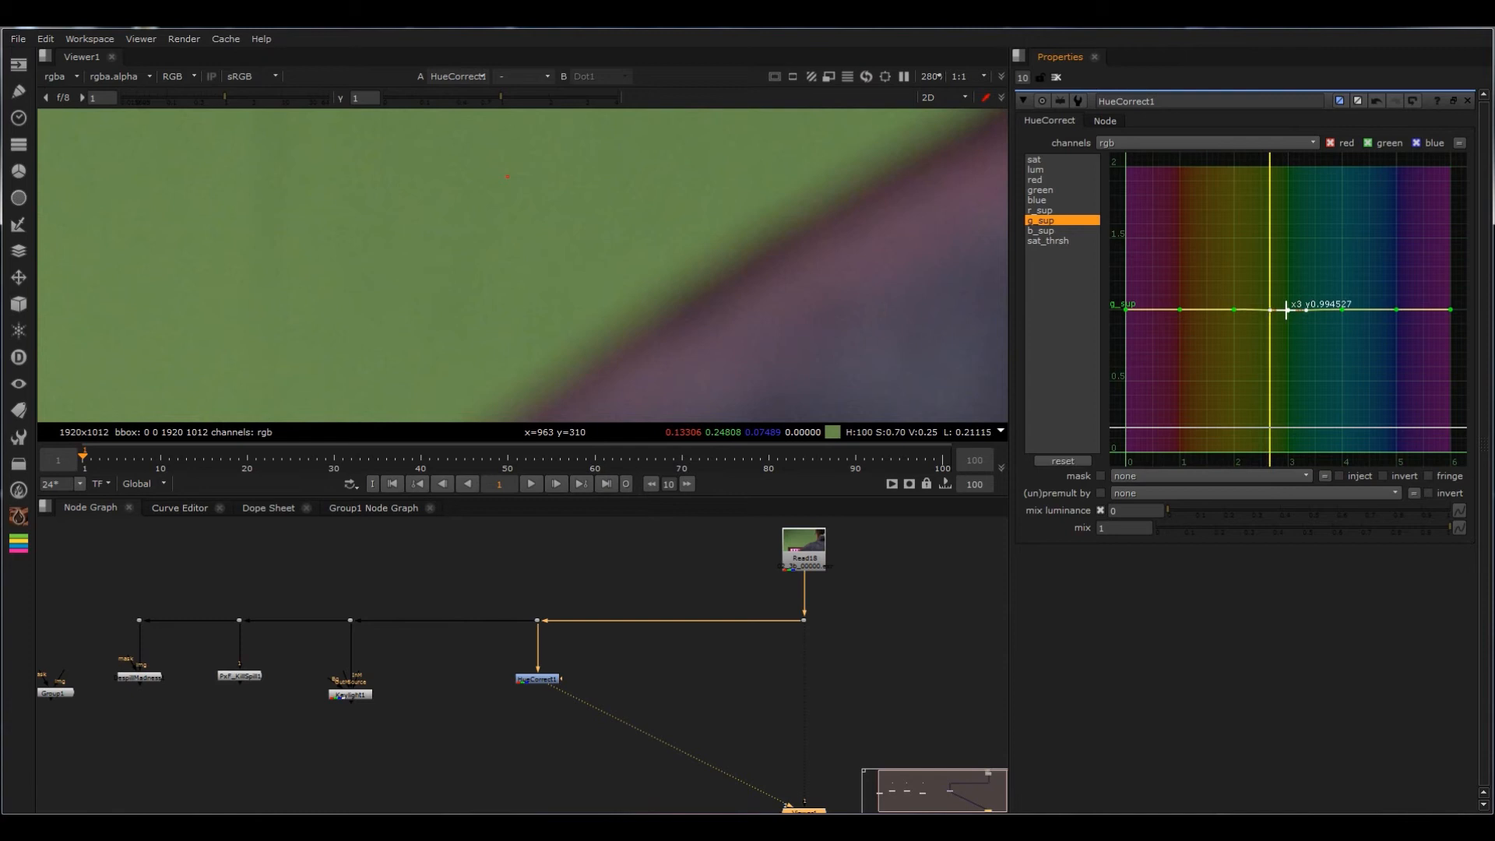
Step: Sample the green background, add a g_sup curve point at about hue 2.68 and lower it to about 0.2
{"action": "left_click_drag", "start_coordinate": [660, 581], "coordinate": [458, 662]}
{"action": "key", "text": "1"}
{"action": "left_click", "coordinate": [442, 270], "text": "ctrl"}
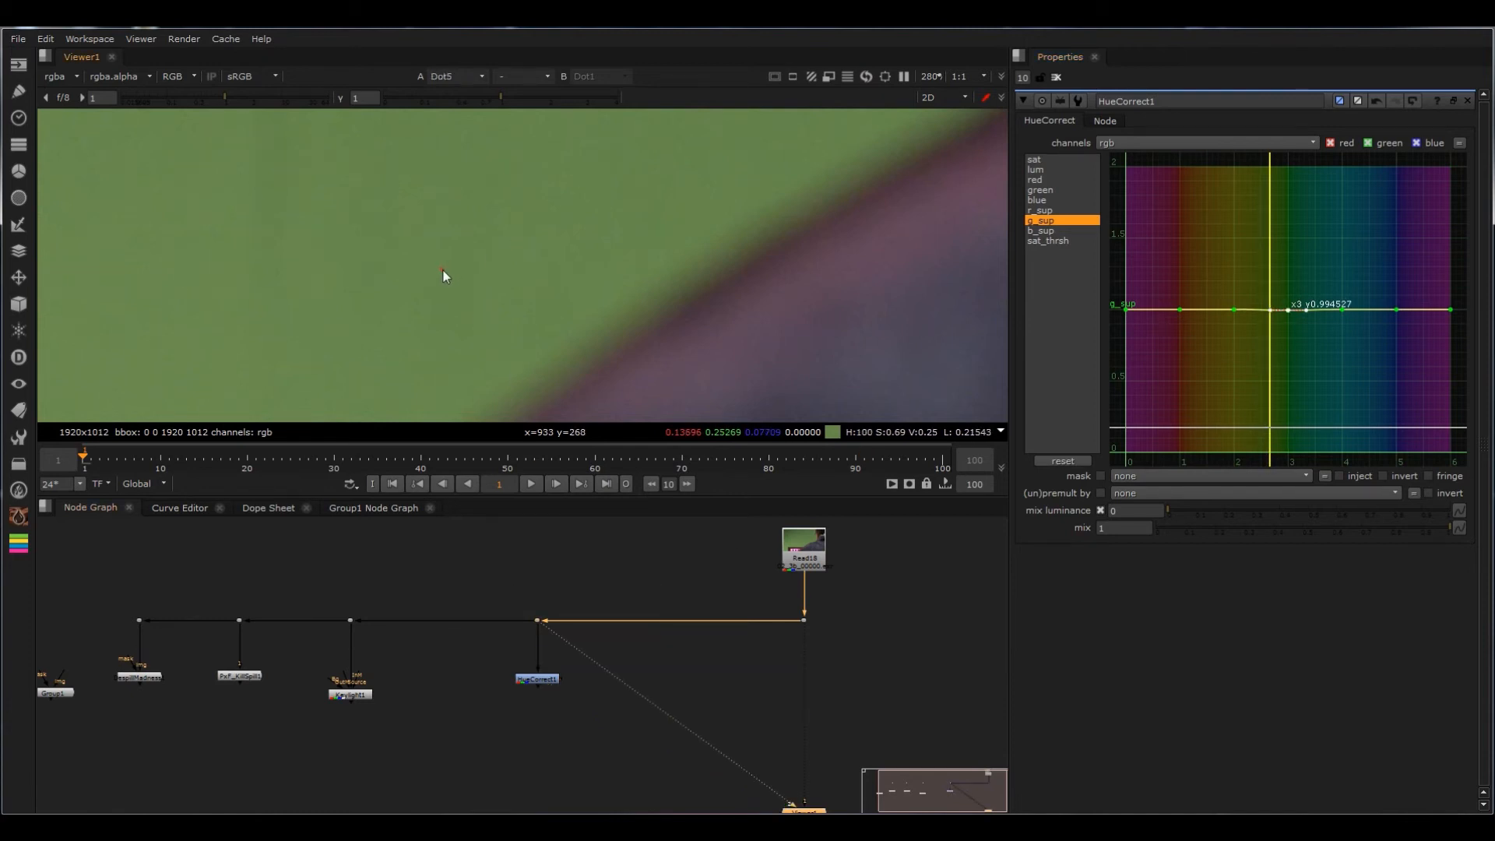
{"action": "left_click", "coordinate": [1272, 309]}
{"action": "left_click_drag", "start_coordinate": [1270, 309], "coordinate": [1270, 373]}
{"action": "left_click_drag", "start_coordinate": [663, 661], "coordinate": [498, 715]}
{"action": "key", "text": "1"}
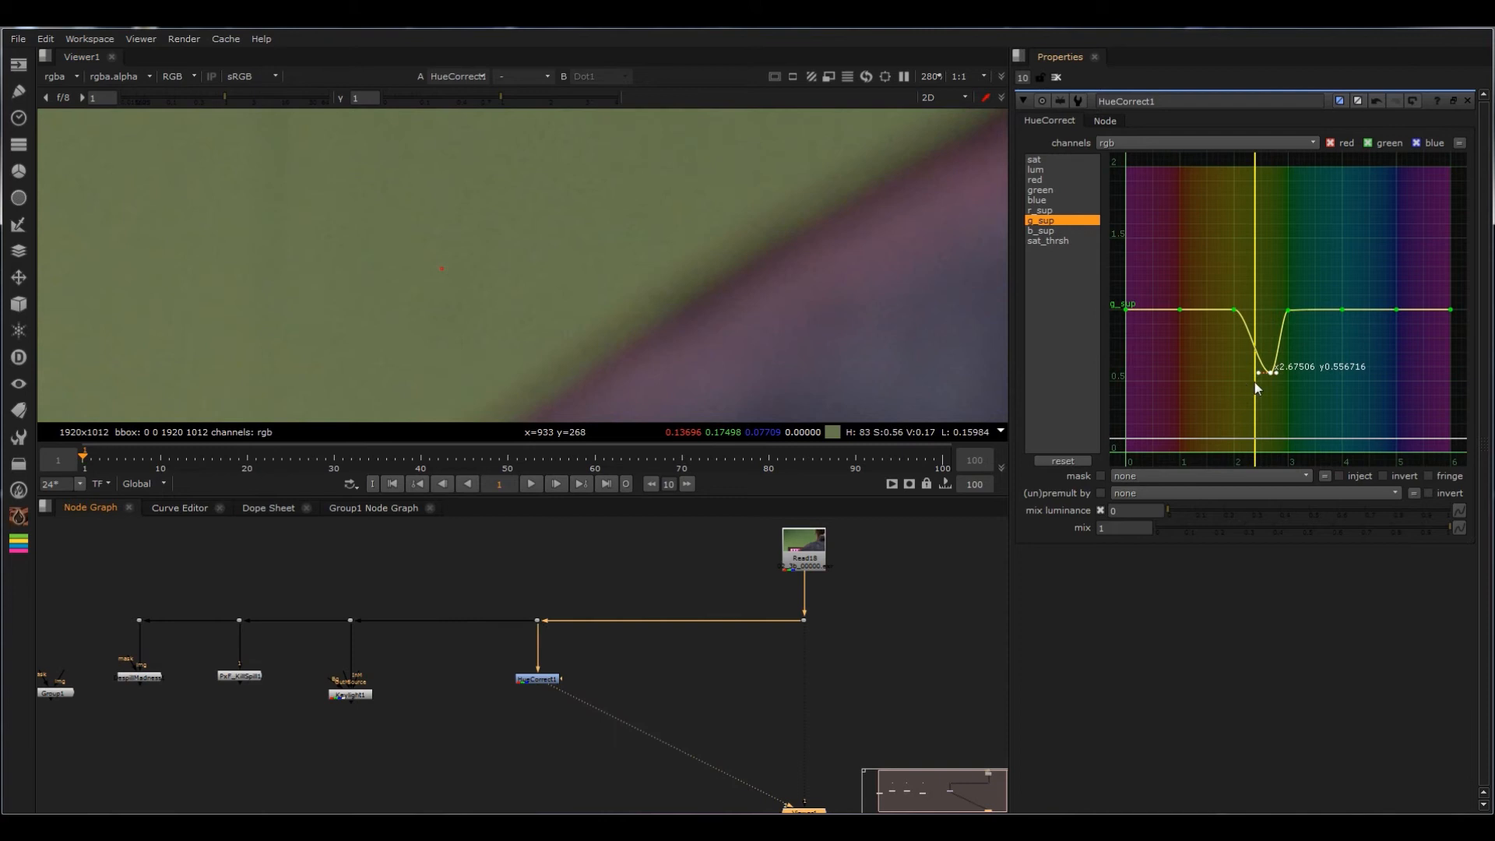
{"action": "left_click_drag", "start_coordinate": [1270, 372], "coordinate": [1274, 425]}
{"action": "scroll", "coordinate": [748, 285], "scroll_direction": "down", "scroll_amount": 4}
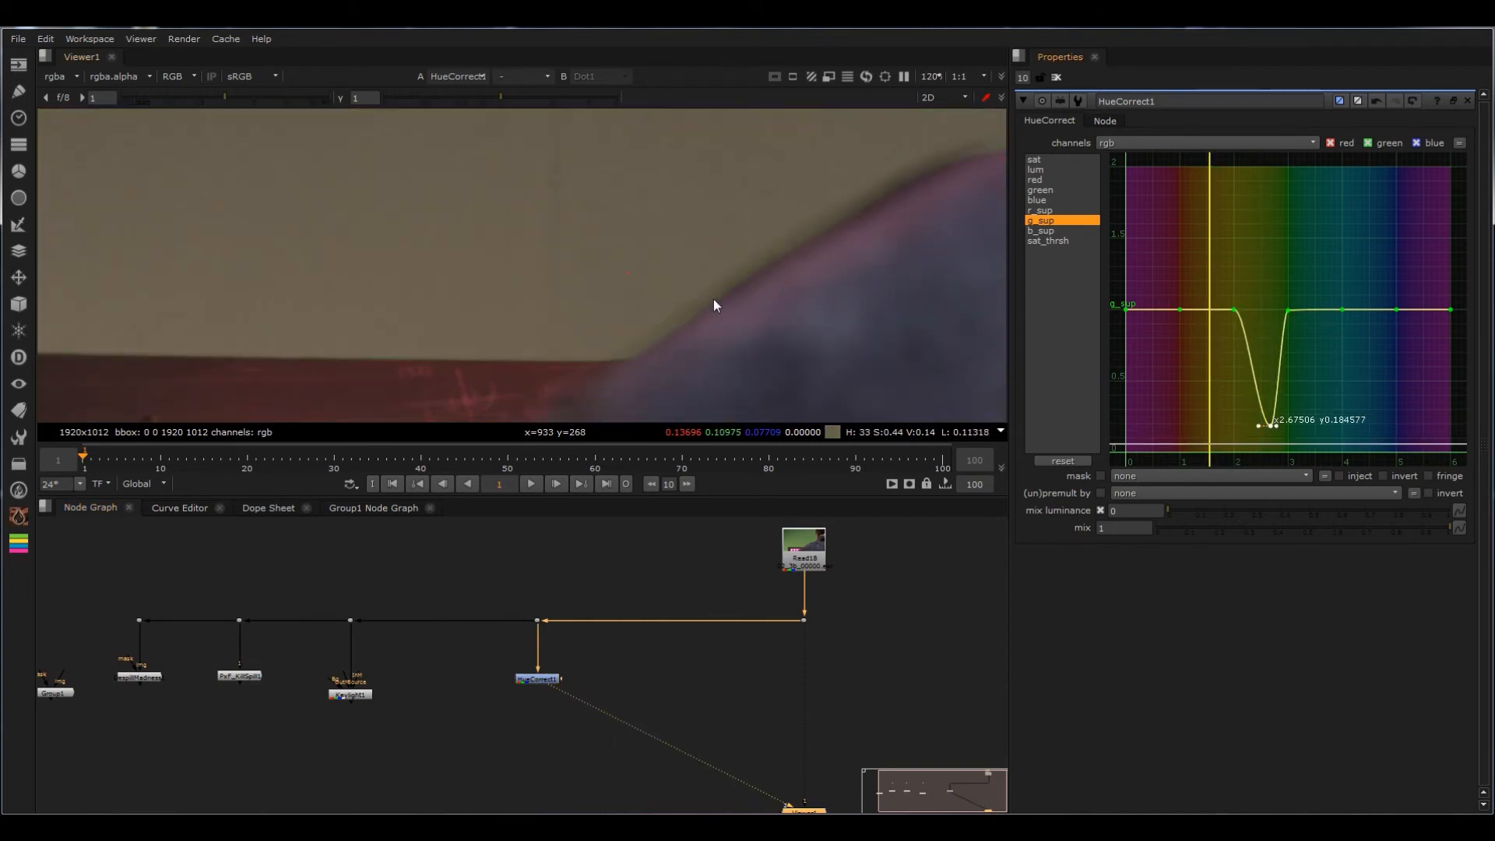
{"action": "scroll", "coordinate": [792, 182], "scroll_direction": "up", "scroll_amount": 3}
{"action": "mouse_move", "coordinate": [1271, 425]}
{"action": "left_mouse_down"}
{"action": "mouse_move", "coordinate": [1270, 335]}
{"action": "mouse_move", "coordinate": [1272, 424]}
{"action": "left_mouse_up"}
Step: Sample the green fringe along the shoulder and lower the g_sup point at hue 2 to about 0.65
{"action": "scroll", "coordinate": [749, 350], "scroll_direction": "up", "scroll_amount": 6}
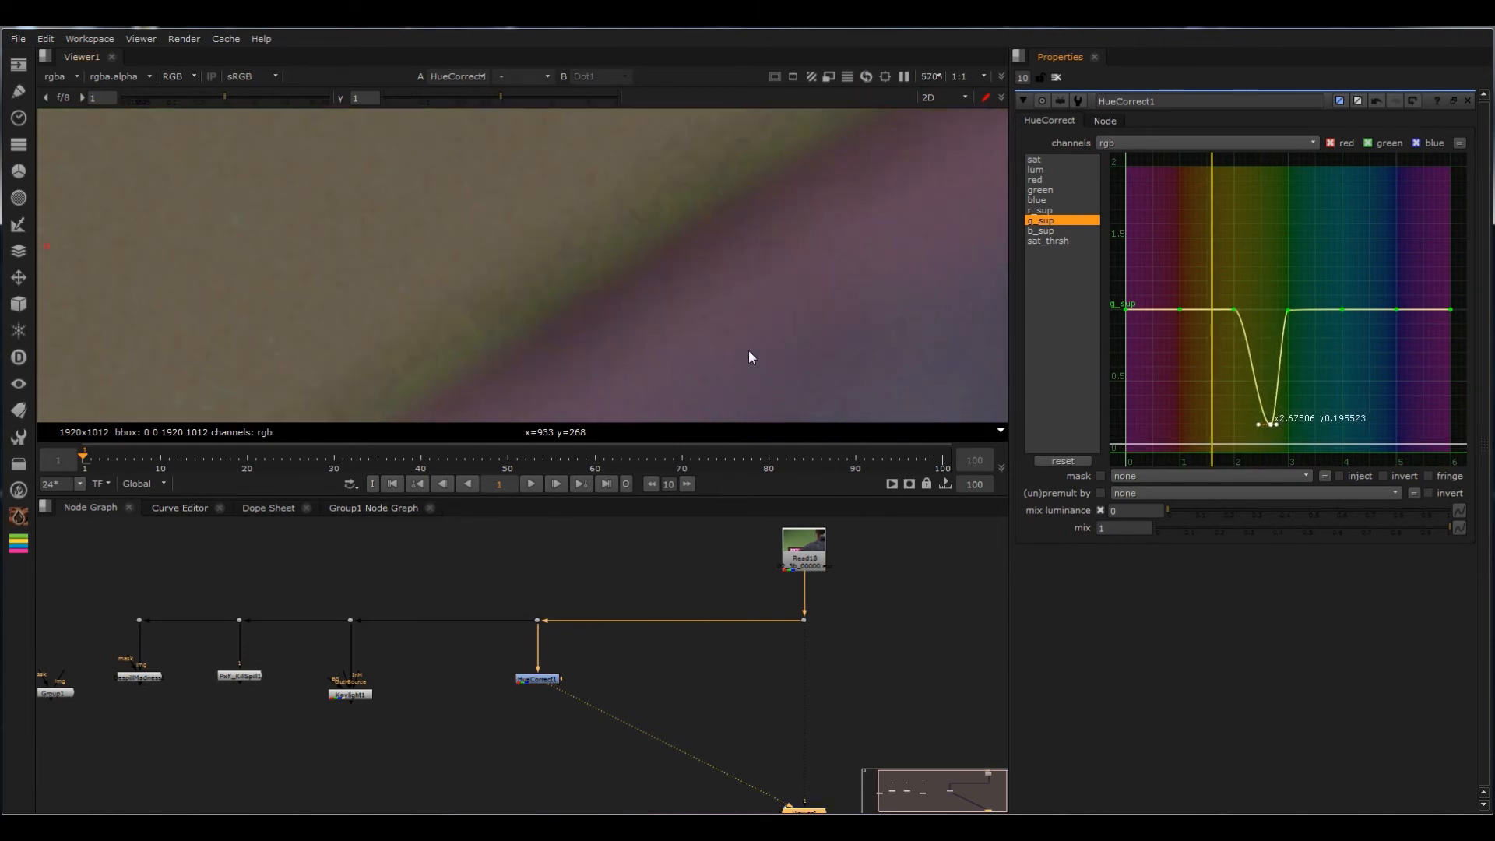
{"action": "left_click", "coordinate": [607, 259], "text": "ctrl"}
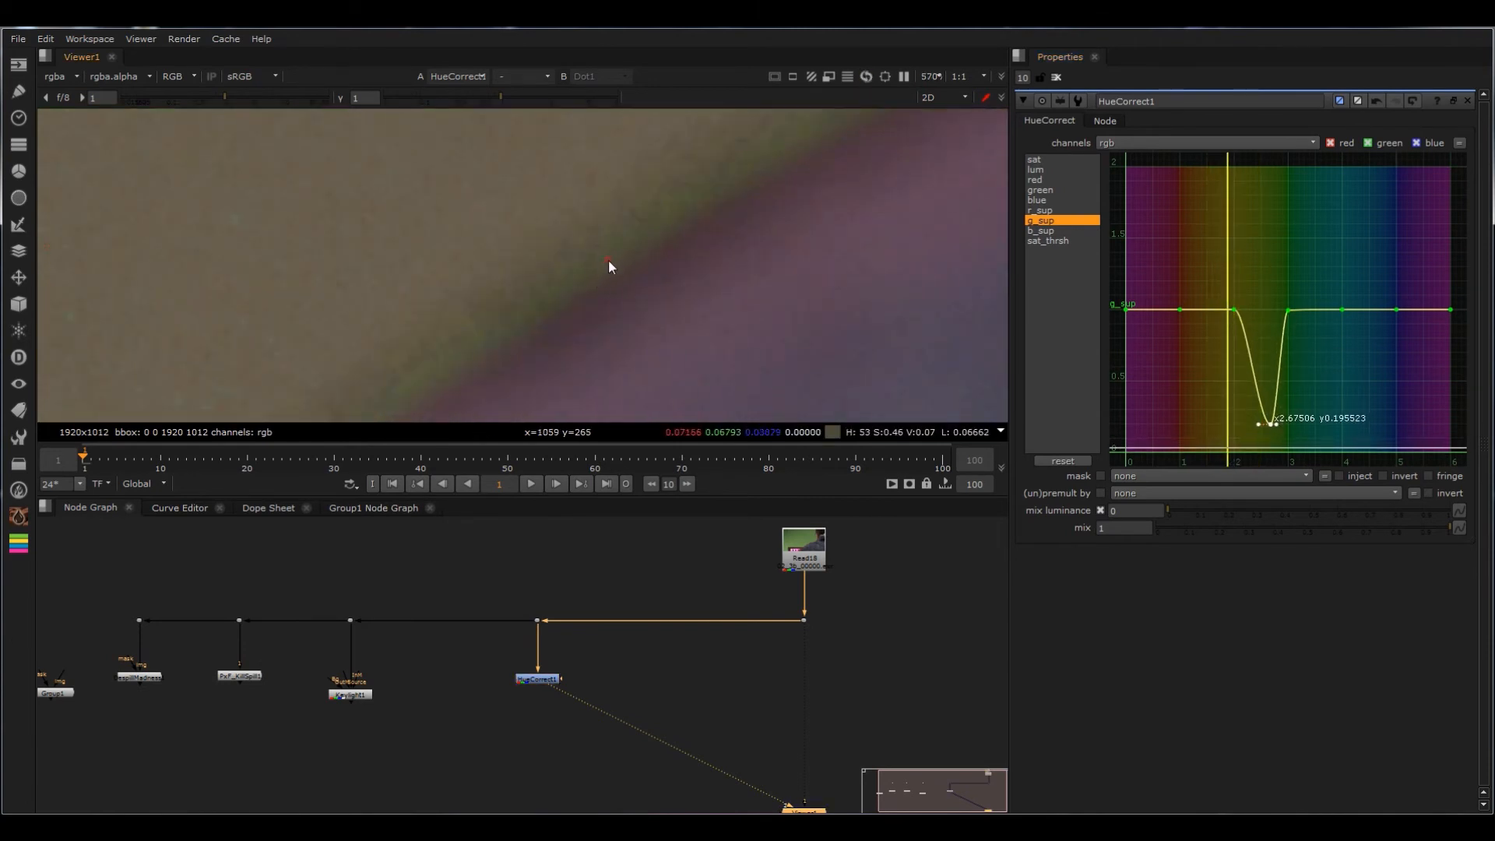
{"action": "mouse_move", "coordinate": [1236, 310]}
{"action": "left_mouse_down"}
{"action": "mouse_move", "coordinate": [1233, 298]}
{"action": "mouse_move", "coordinate": [1232, 347]}
{"action": "mouse_move", "coordinate": [1234, 269]}
{"action": "mouse_move", "coordinate": [1246, 286]}
{"action": "left_mouse_up"}
{"action": "left_click_drag", "start_coordinate": [1238, 337], "coordinate": [1234, 359]}
Step: Sample the fringe at the face edge and lower the g_sup point at hue 2 to about 0.6
{"action": "scroll", "coordinate": [871, 296], "scroll_direction": "down", "scroll_amount": 10}
{"action": "scroll", "coordinate": [703, 199], "scroll_direction": "up", "scroll_amount": 1}
{"action": "scroll", "coordinate": [702, 199], "scroll_direction": "up", "scroll_amount": 10}
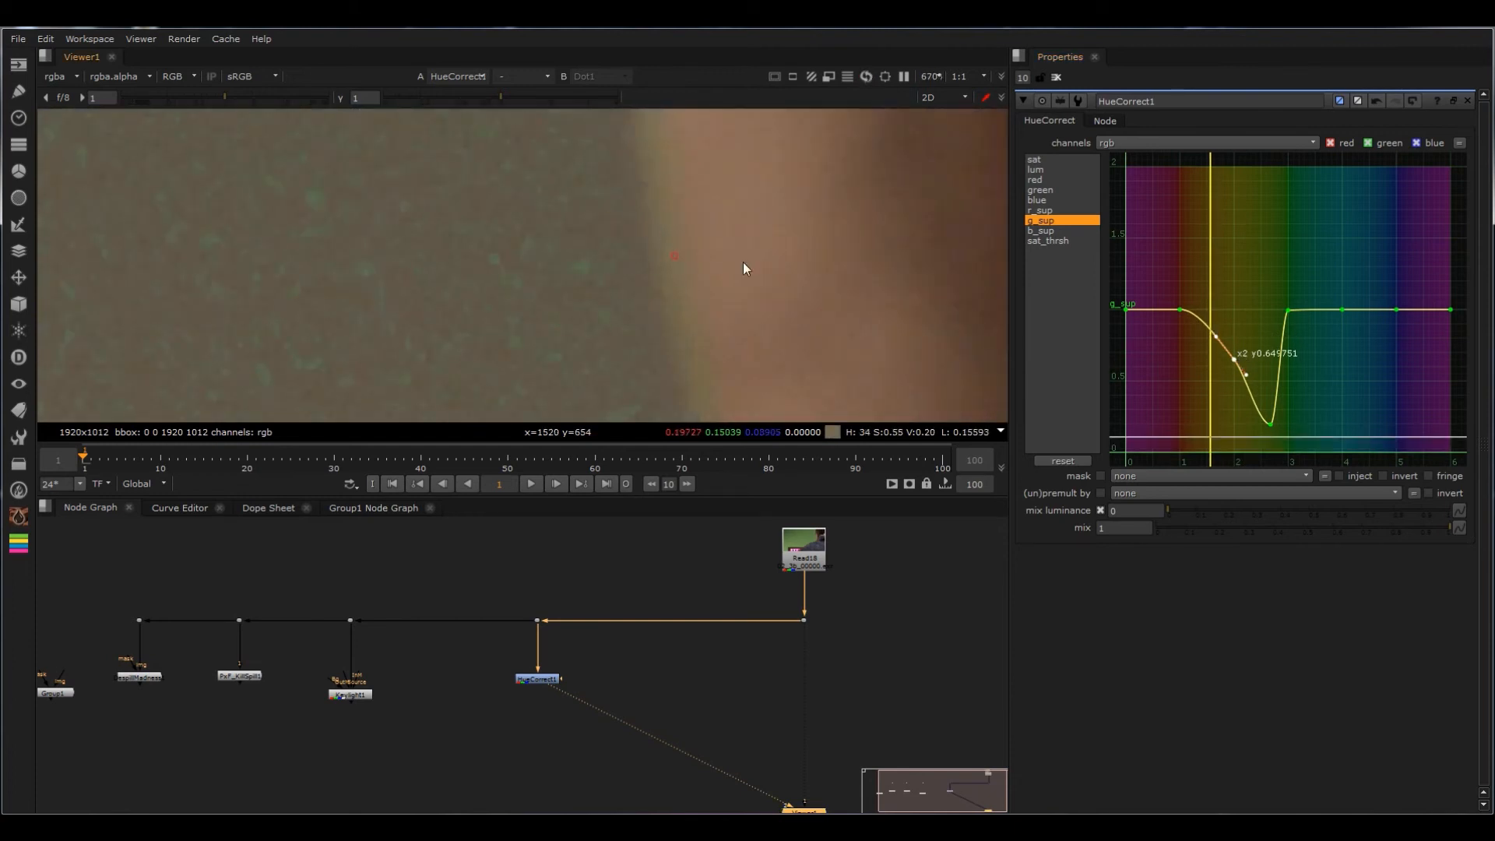
{"action": "left_click_drag", "start_coordinate": [1220, 337], "coordinate": [1237, 366], "text": "ctrl+alt"}
{"action": "key", "text": "ctrl+z"}
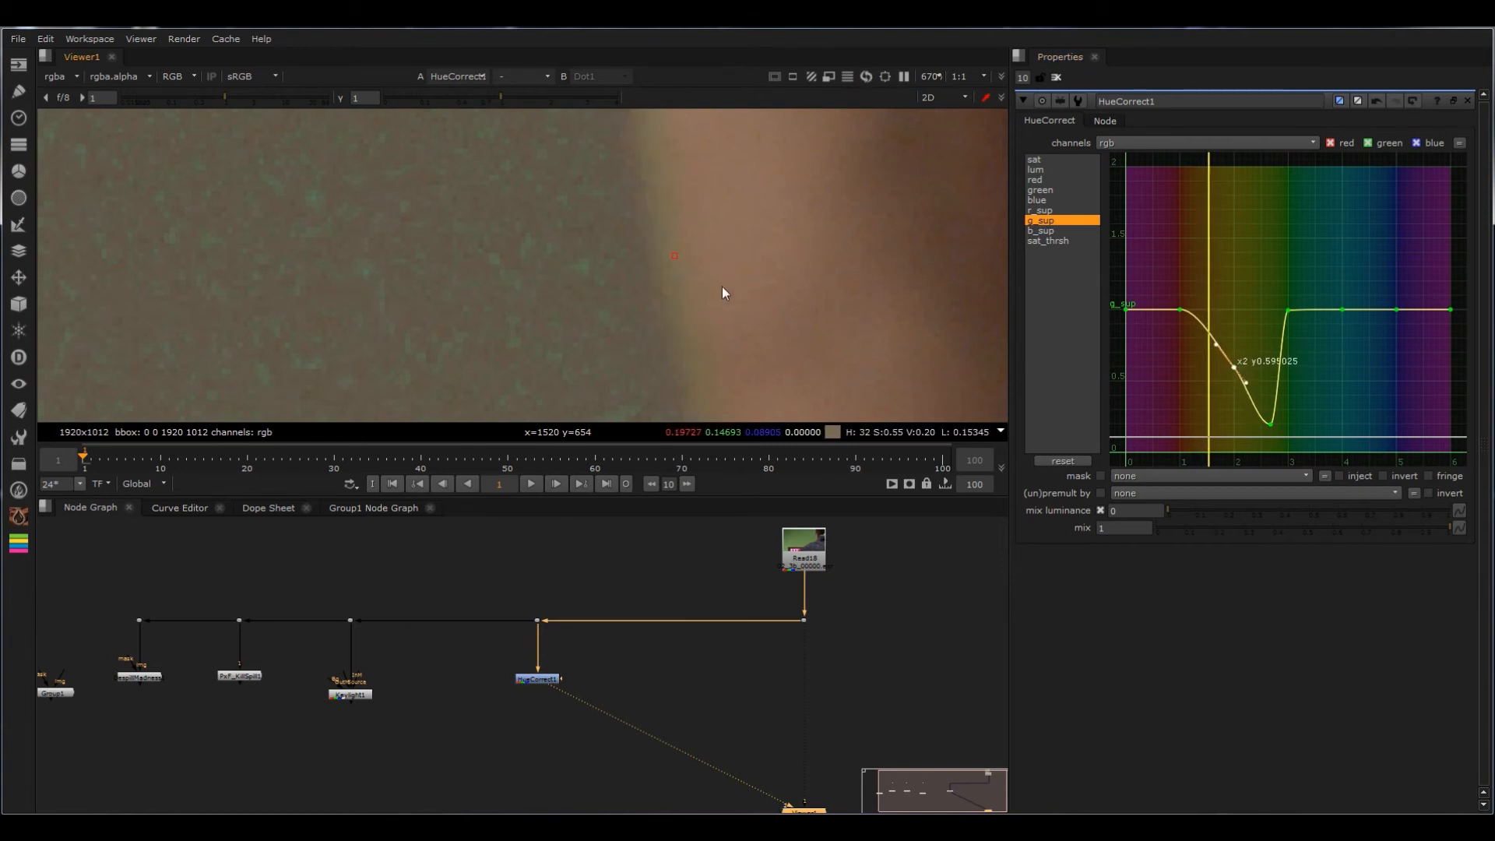
Step: View the Keylight result and examine the fringe along the face edge for comparison with HueCorrect
{"action": "key", "text": "f"}
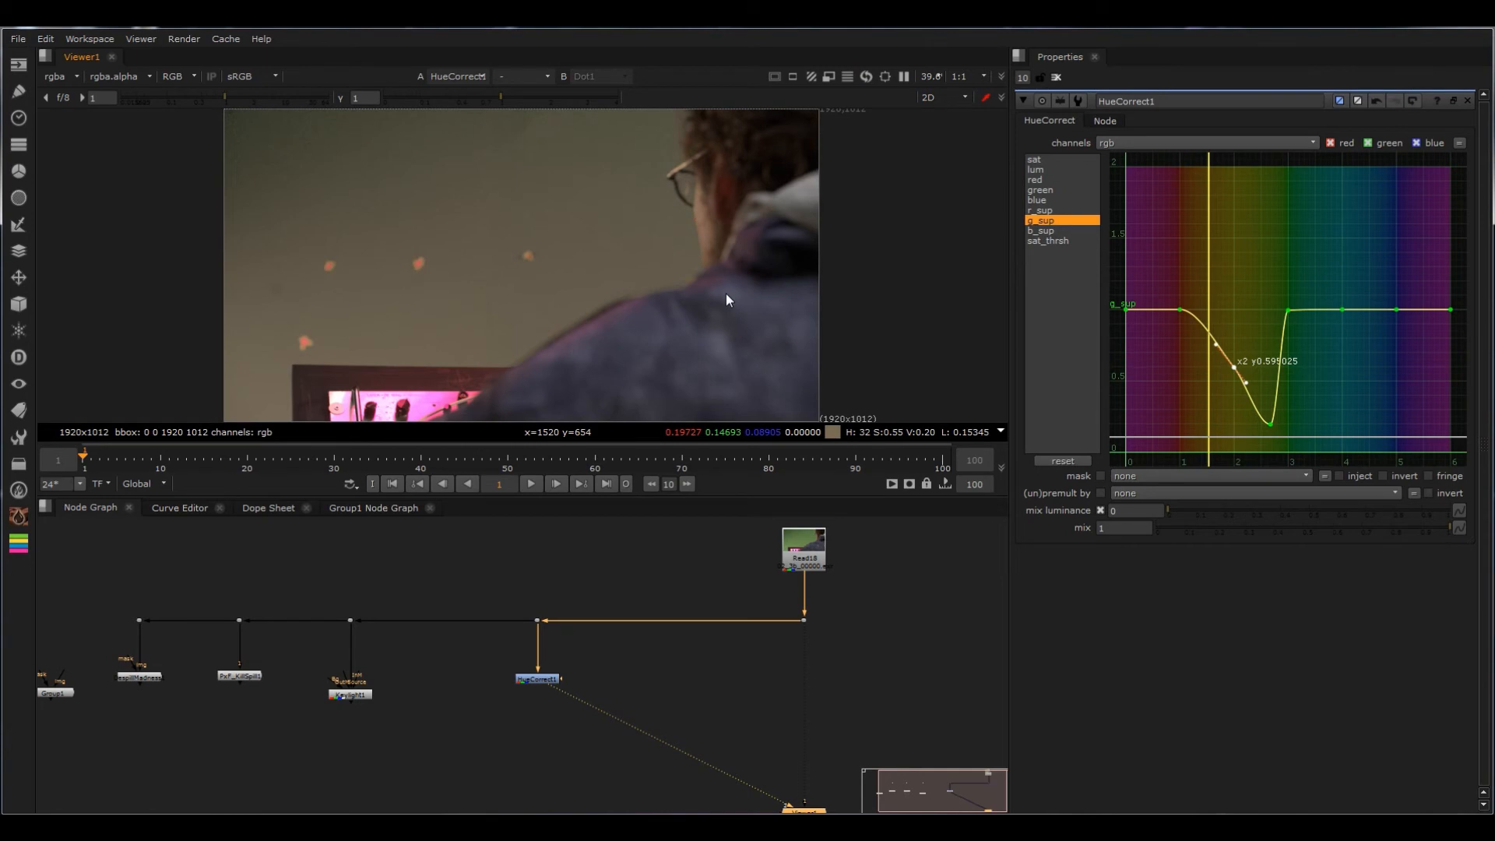
{"action": "middle_click_drag", "start_coordinate": [451, 647], "coordinate": [546, 651]}
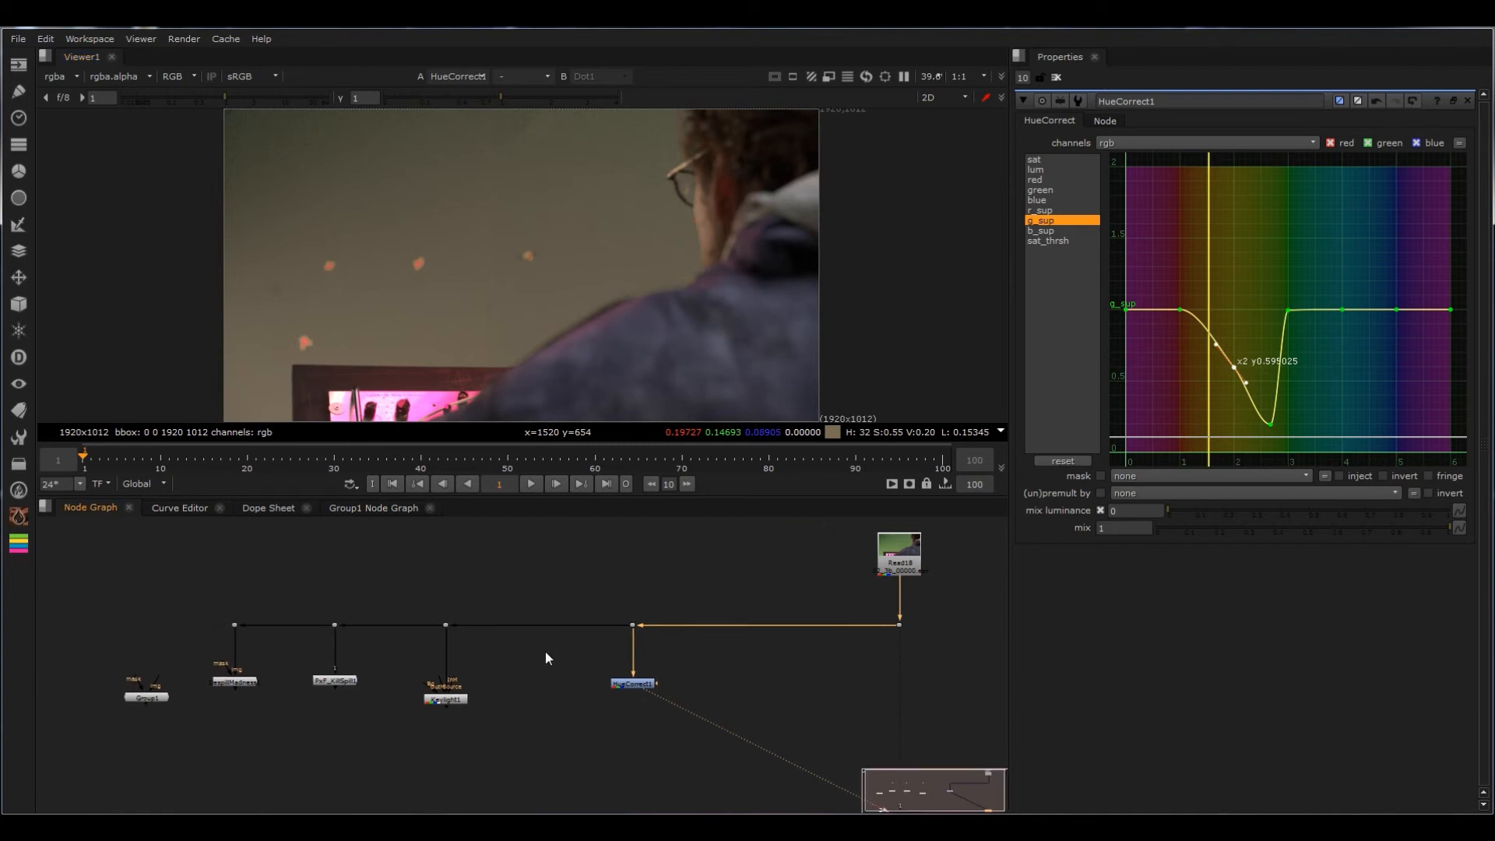
{"action": "left_click_drag", "start_coordinate": [522, 674], "coordinate": [348, 725]}
{"action": "key", "text": "1"}
{"action": "scroll", "coordinate": [702, 223], "scroll_direction": "up", "scroll_amount": 6}
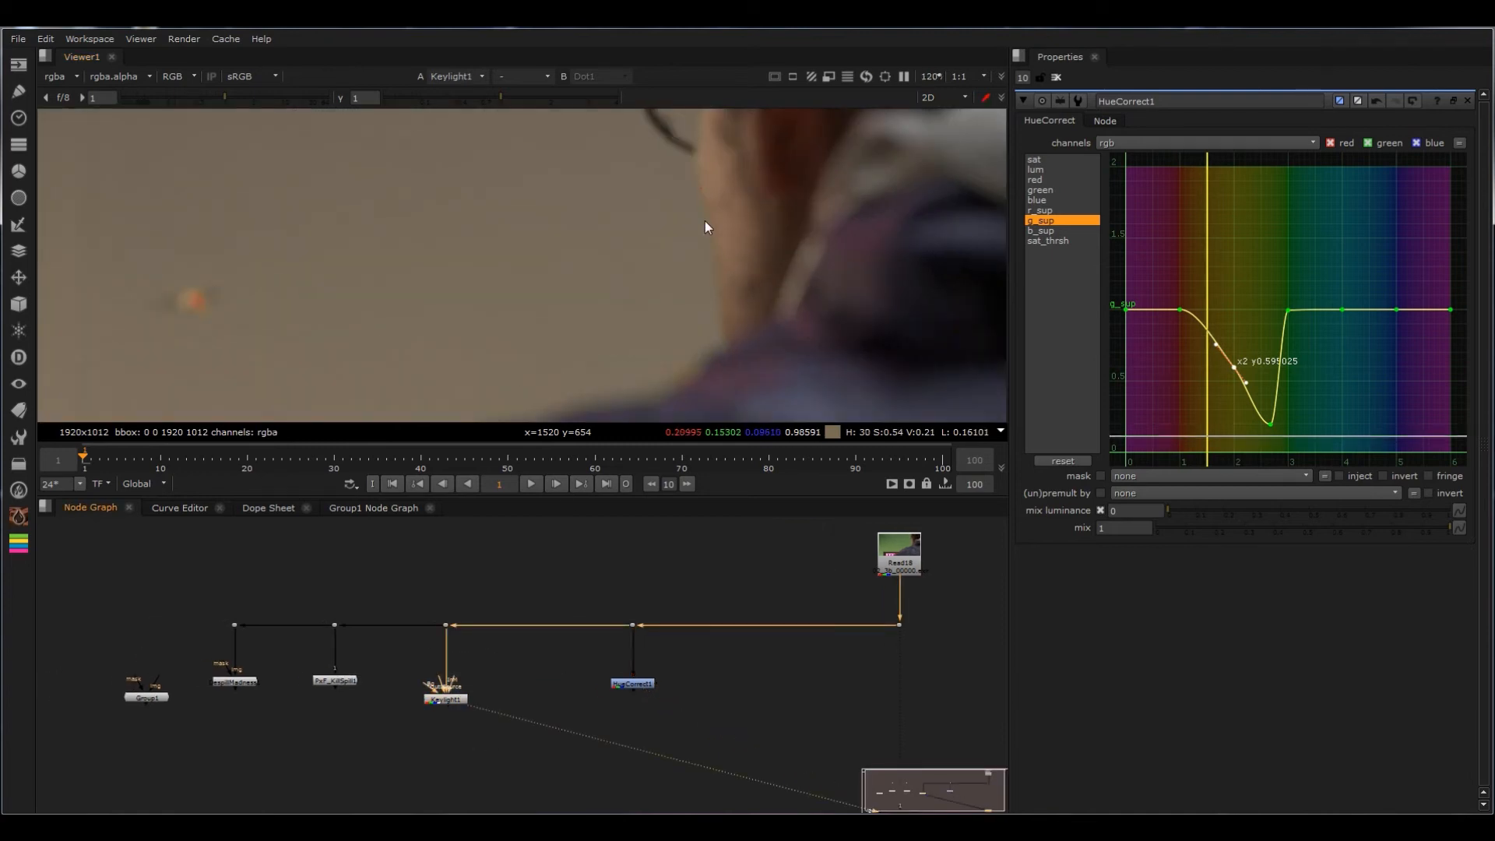
{"action": "scroll", "coordinate": [705, 225], "scroll_direction": "up", "scroll_amount": 3}
{"action": "mouse_move", "coordinate": [738, 333]}
{"action": "middle_mouse_down"}
{"action": "mouse_move", "coordinate": [827, 174]}
{"action": "mouse_move", "coordinate": [874, 231]}
{"action": "mouse_move", "coordinate": [736, 152]}
{"action": "middle_mouse_up"}
{"action": "middle_click_drag", "start_coordinate": [705, 292], "coordinate": [577, 385]}
{"action": "middle_click_drag", "start_coordinate": [802, 194], "coordinate": [760, 291]}
{"action": "scroll", "coordinate": [787, 238], "scroll_direction": "up", "scroll_amount": 1}
{"action": "scroll", "coordinate": [787, 238], "scroll_direction": "up", "scroll_amount": 4}
{"action": "middle_click_drag", "start_coordinate": [788, 238], "coordinate": [736, 374]}
{"action": "scroll", "coordinate": [746, 225], "scroll_direction": "up", "scroll_amount": 3}
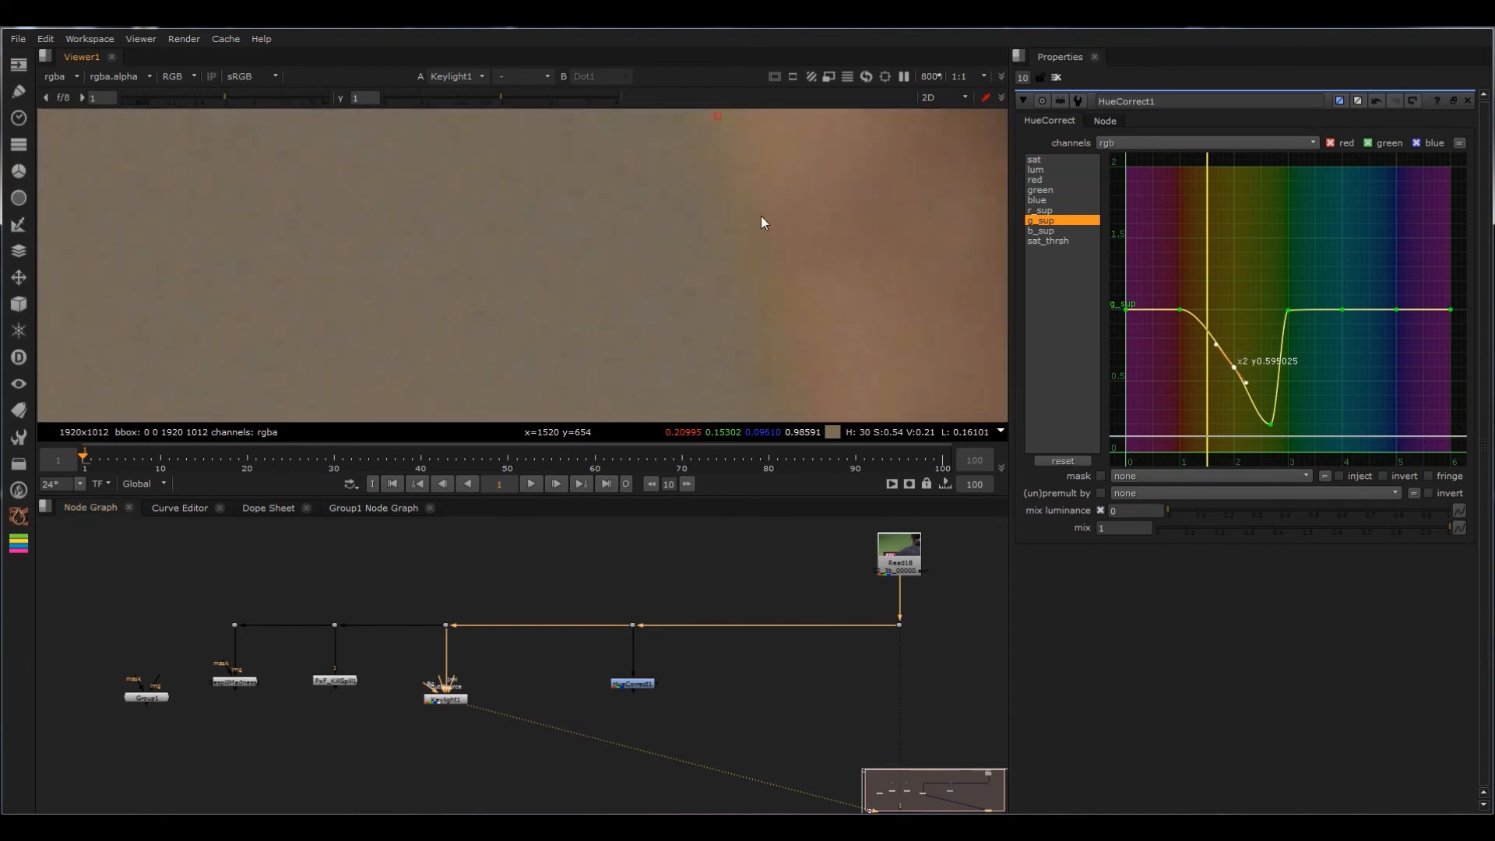
Step: Close the open node properties, add a HueCorrect node directly below Keylight and show its g_sup curve
{"action": "left_click", "coordinate": [1057, 77]}
{"action": "key", "text": "Tab"}
{"action": "type", "text": "hu"}
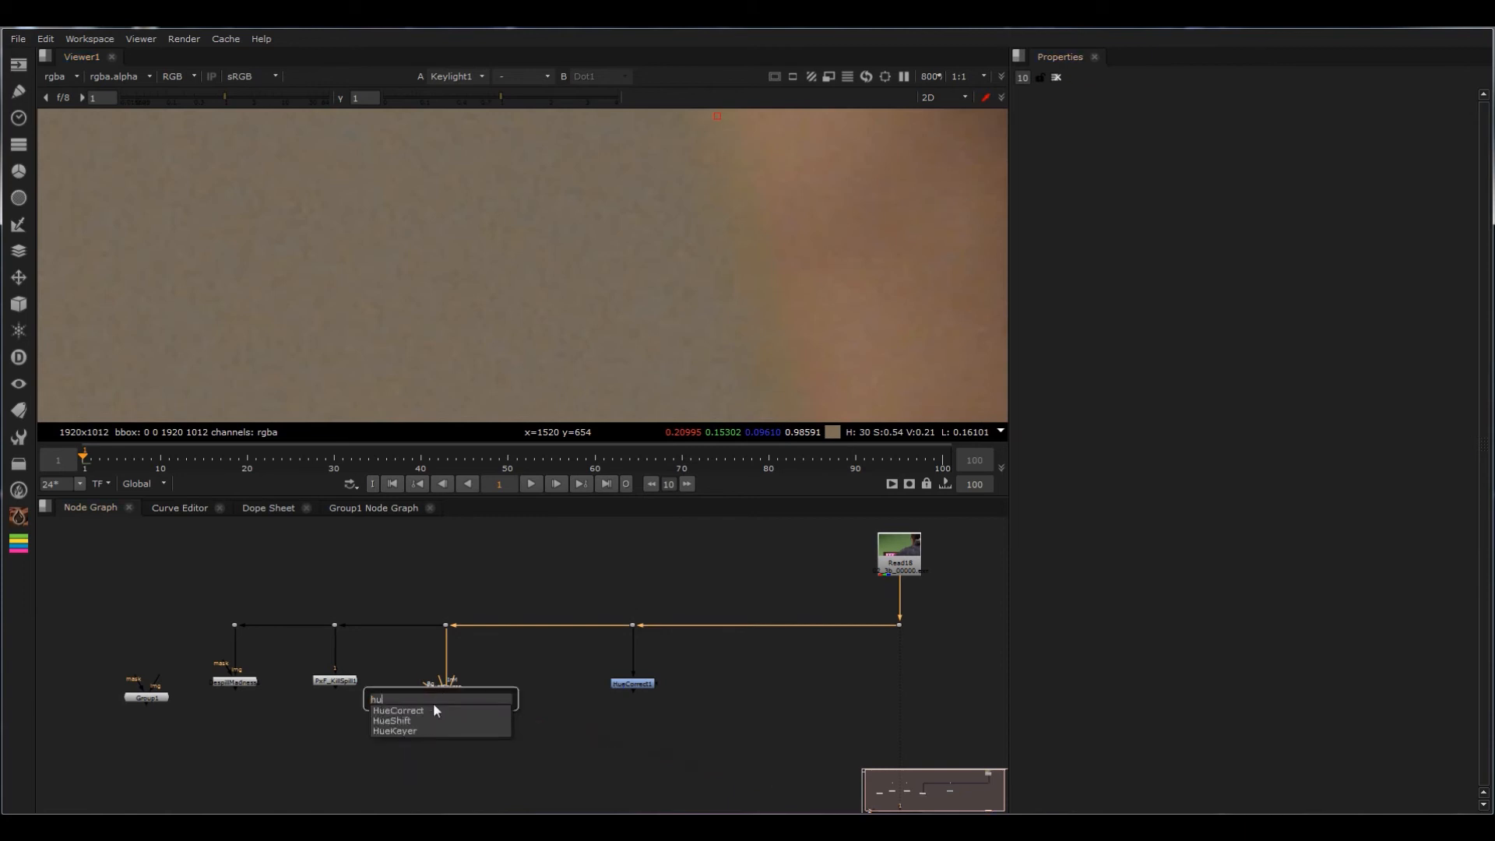
{"action": "left_click", "coordinate": [422, 710]}
{"action": "scroll", "coordinate": [697, 236], "scroll_direction": "down", "scroll_amount": 2}
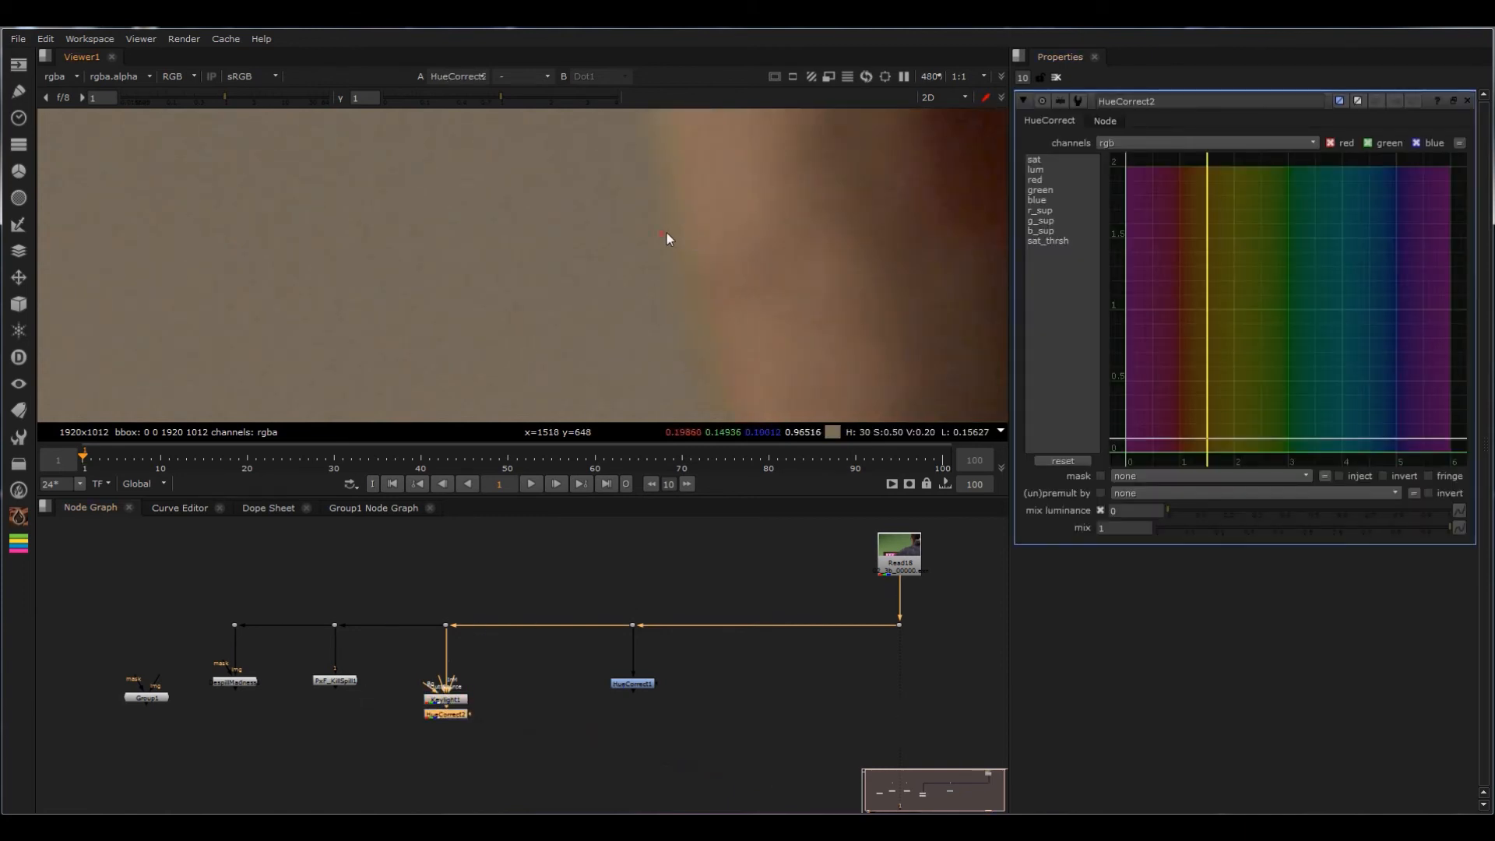
{"action": "left_click", "coordinate": [1040, 222]}
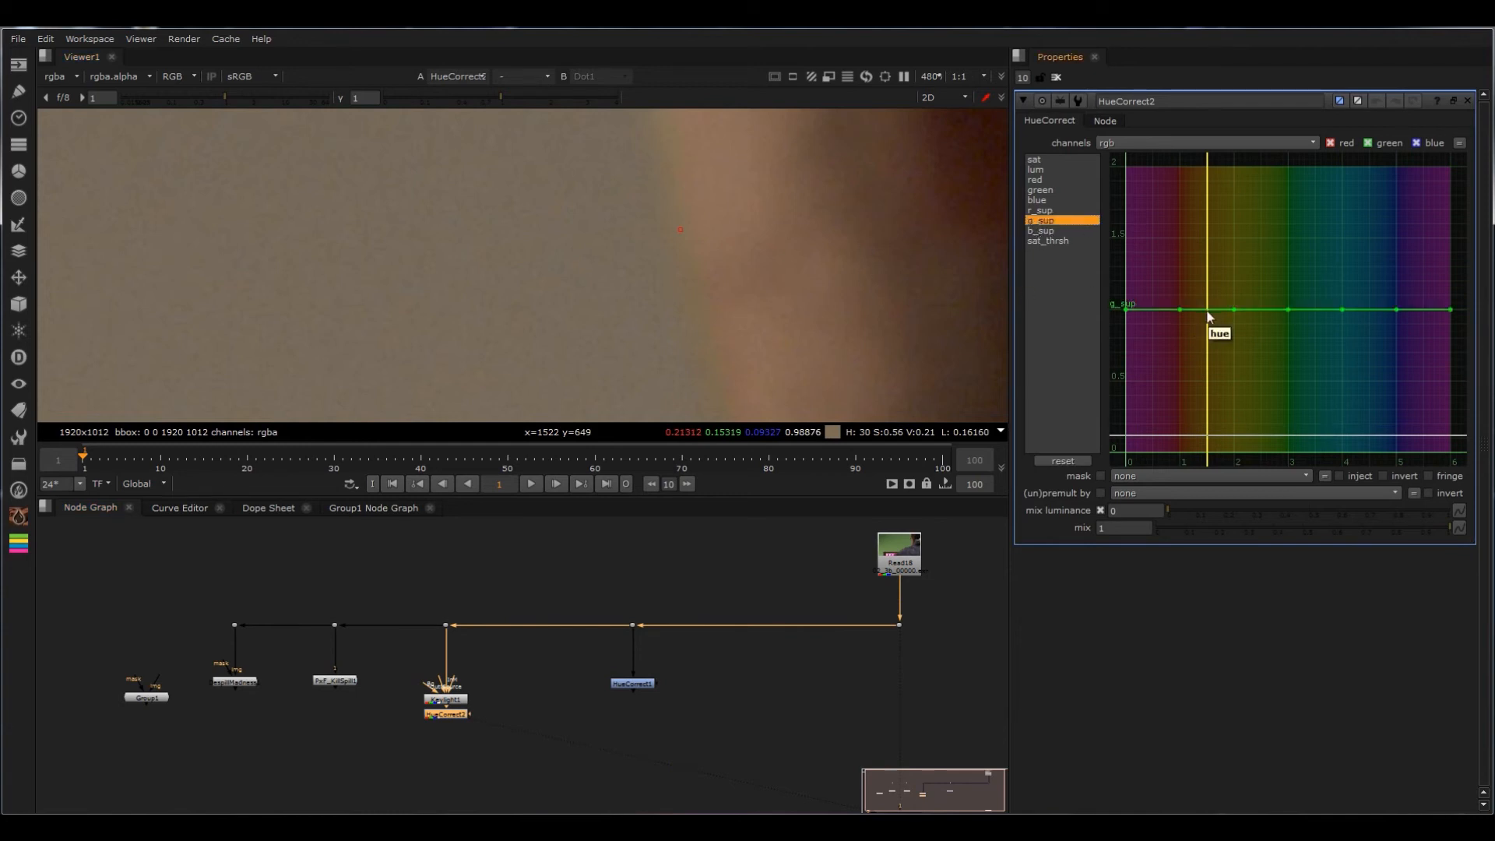
Step: Sample the face edge, add a g_sup curve point at about hue 1.5 and lower it to about 0.77
{"action": "mouse_move", "coordinate": [623, 249]}
{"action": "left_mouse_down", "text": "ctrl"}
{"action": "mouse_move", "coordinate": [493, 249]}
{"action": "mouse_move", "coordinate": [644, 239]}
{"action": "mouse_move", "coordinate": [835, 197]}
{"action": "mouse_move", "coordinate": [677, 223]}
{"action": "left_mouse_up", "text": "ctrl"}
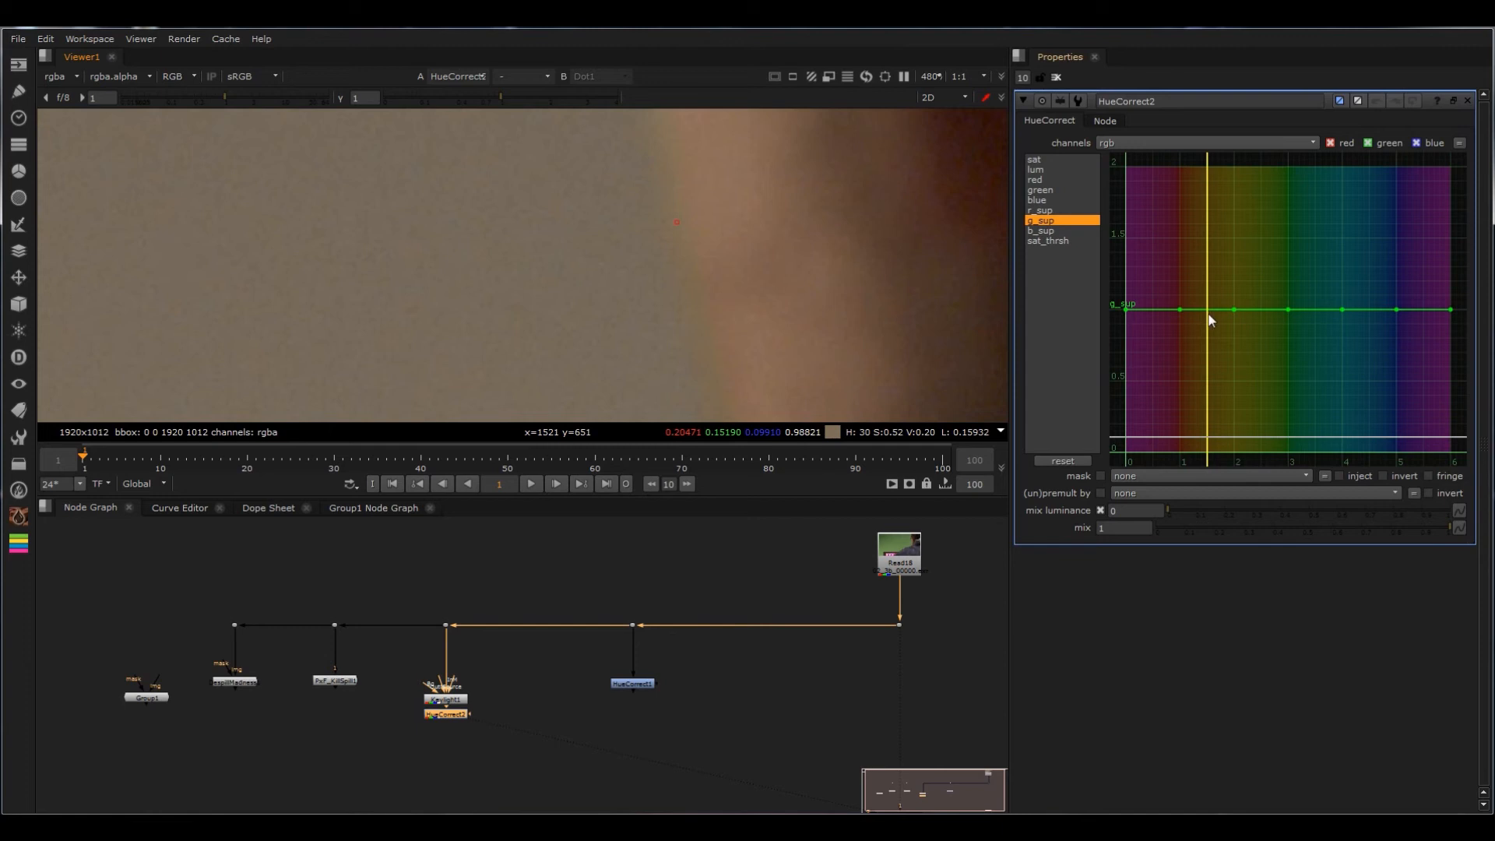
{"action": "left_click", "coordinate": [1209, 309], "text": "ctrl+alt"}
{"action": "mouse_move", "coordinate": [1209, 314]}
{"action": "left_mouse_down"}
{"action": "mouse_move", "coordinate": [1208, 360]}
{"action": "mouse_move", "coordinate": [1211, 319]}
{"action": "mouse_move", "coordinate": [1212, 342]}
{"action": "left_mouse_up"}
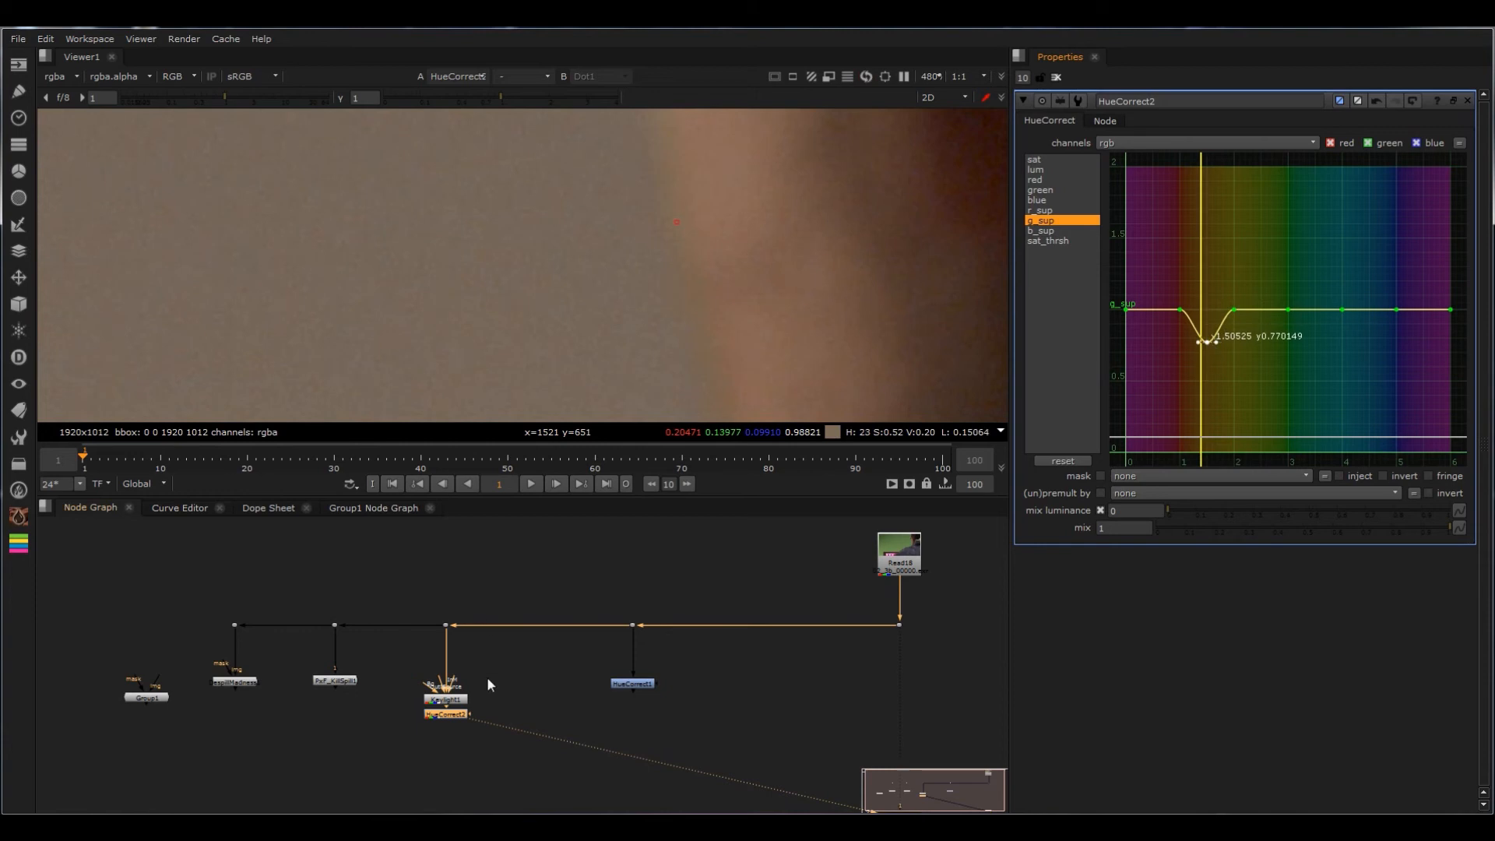
Step: Toggle the HueCorrect below Keylight off and on to compare the fringe along the face edge
{"action": "scroll", "coordinate": [669, 251], "scroll_direction": "up", "scroll_amount": 5}
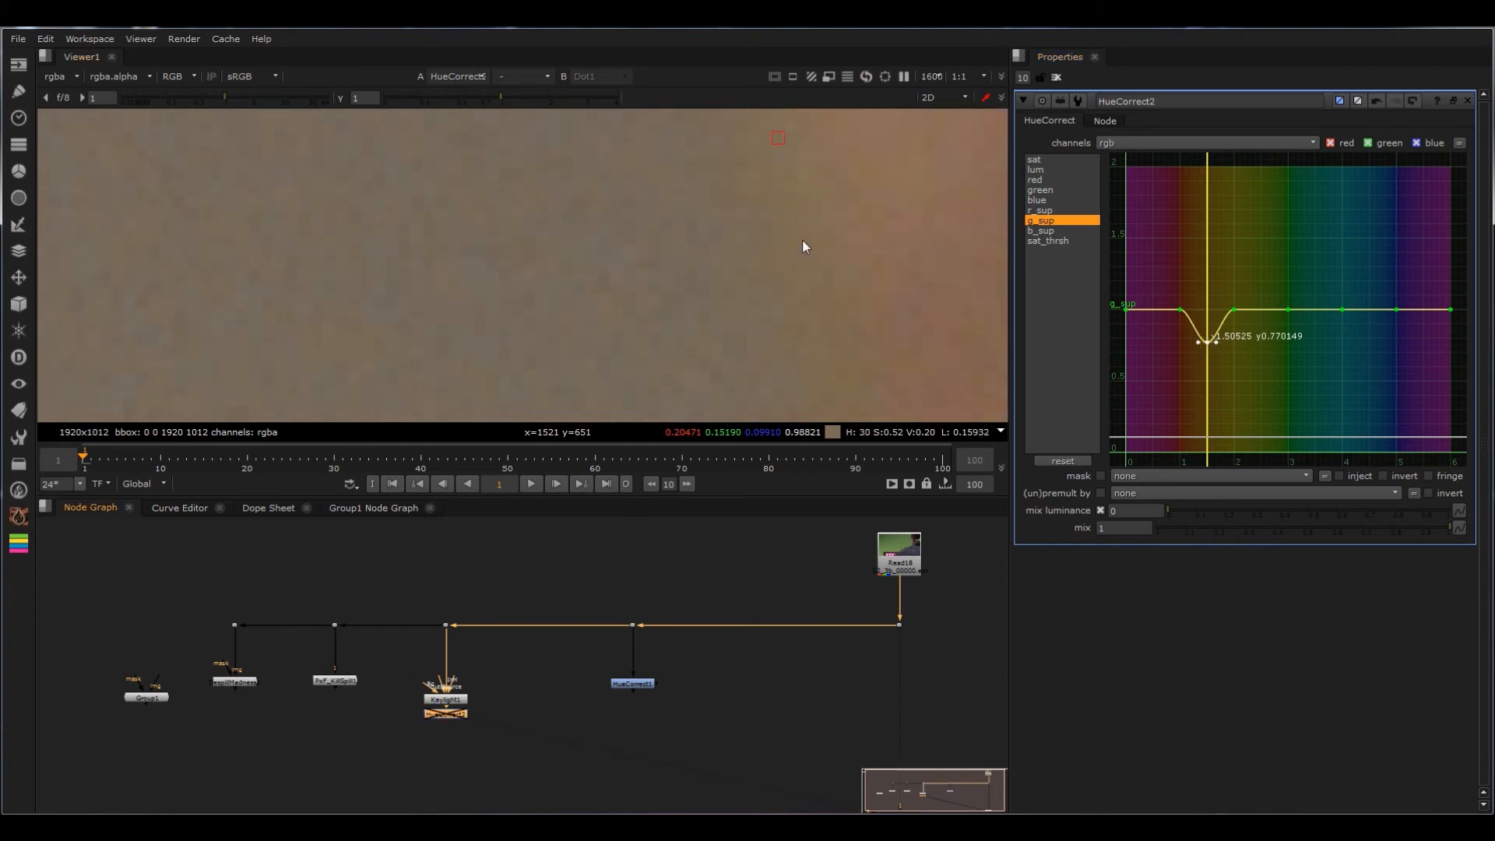
{"action": "scroll", "coordinate": [517, 377], "scroll_direction": "down", "scroll_amount": 4}
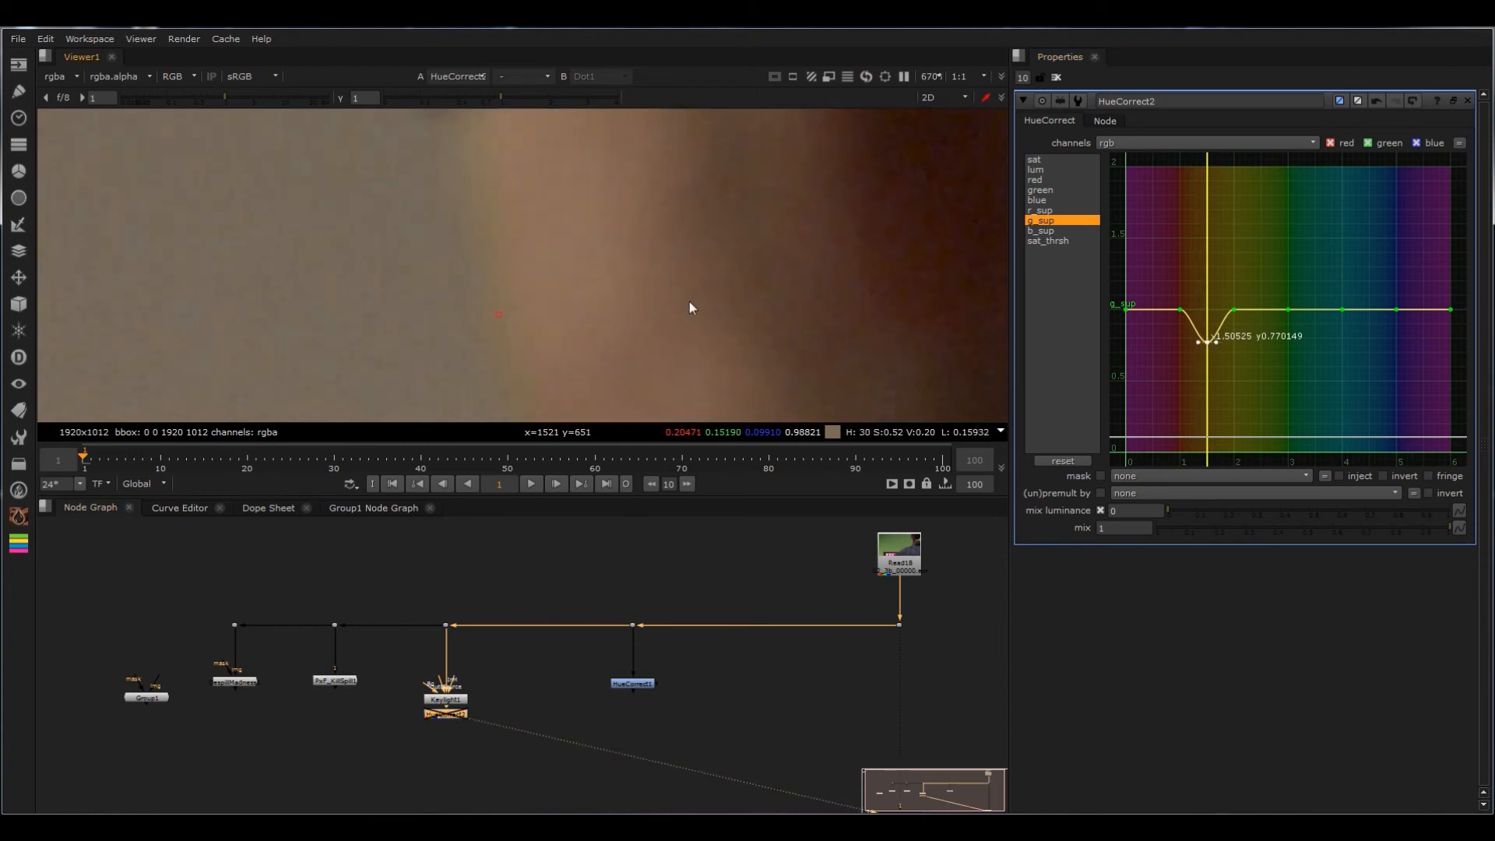
{"action": "key", "text": "d"}
{"action": "key", "text": "d"}
{"action": "key", "text": "d"}
{"action": "middle_click_drag", "start_coordinate": [450, 296], "coordinate": [533, 273]}
{"action": "key", "text": "d"}
{"action": "key", "text": "d"}
{"action": "scroll", "coordinate": [544, 294], "scroll_direction": "up", "scroll_amount": 4}
{"action": "key", "text": "d"}
{"action": "key", "text": "d"}
{"action": "key", "text": "d"}
{"action": "key", "text": "d"}
{"action": "key", "text": "d"}
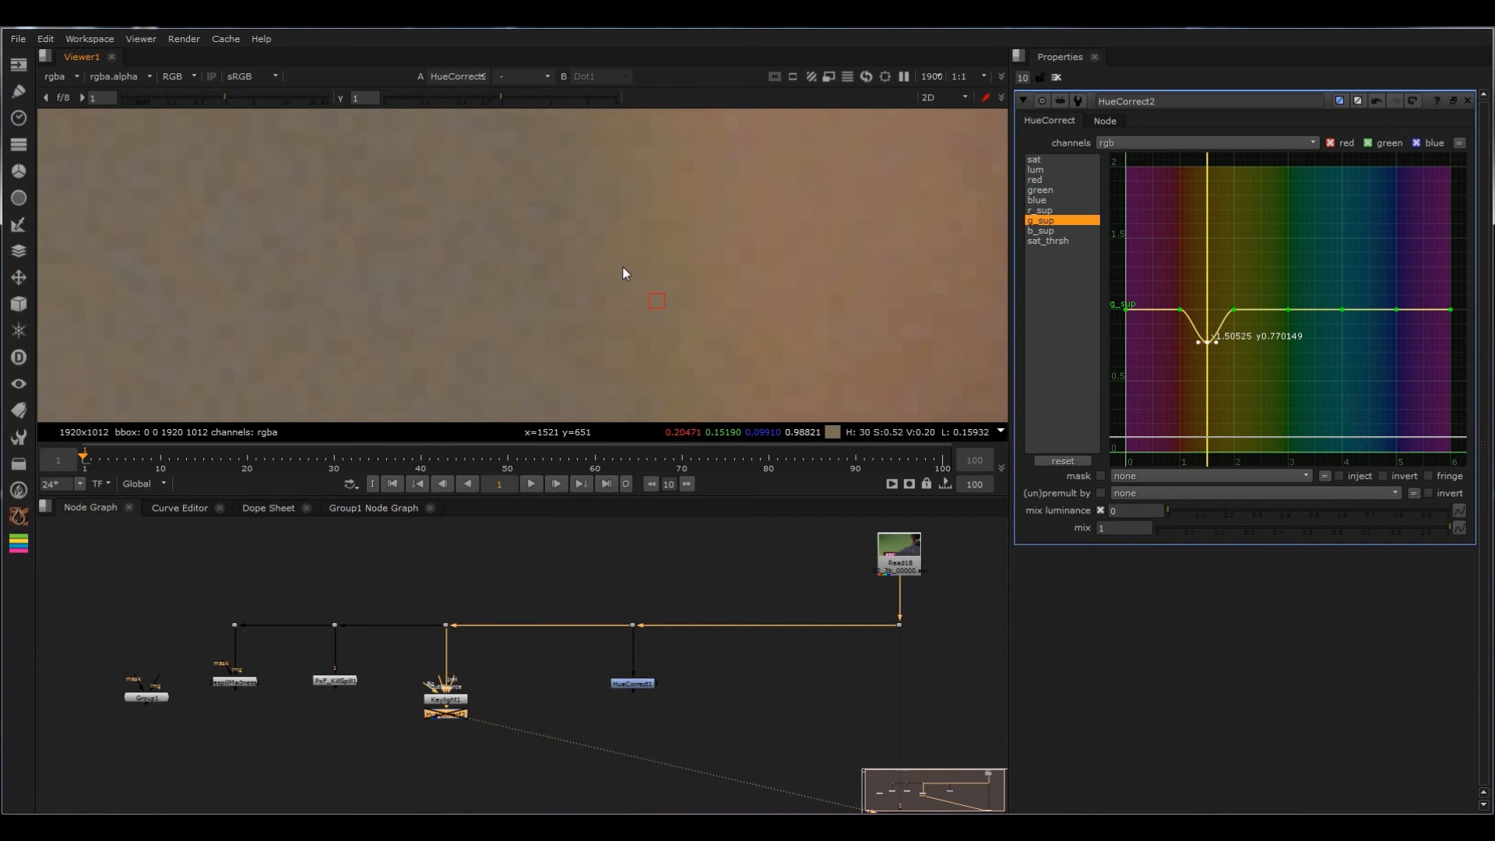
Step: Raise the g_sup point near hue 1.5 to about 0.9 and check the face edge
{"action": "scroll", "coordinate": [685, 258], "scroll_direction": "down", "scroll_amount": 3}
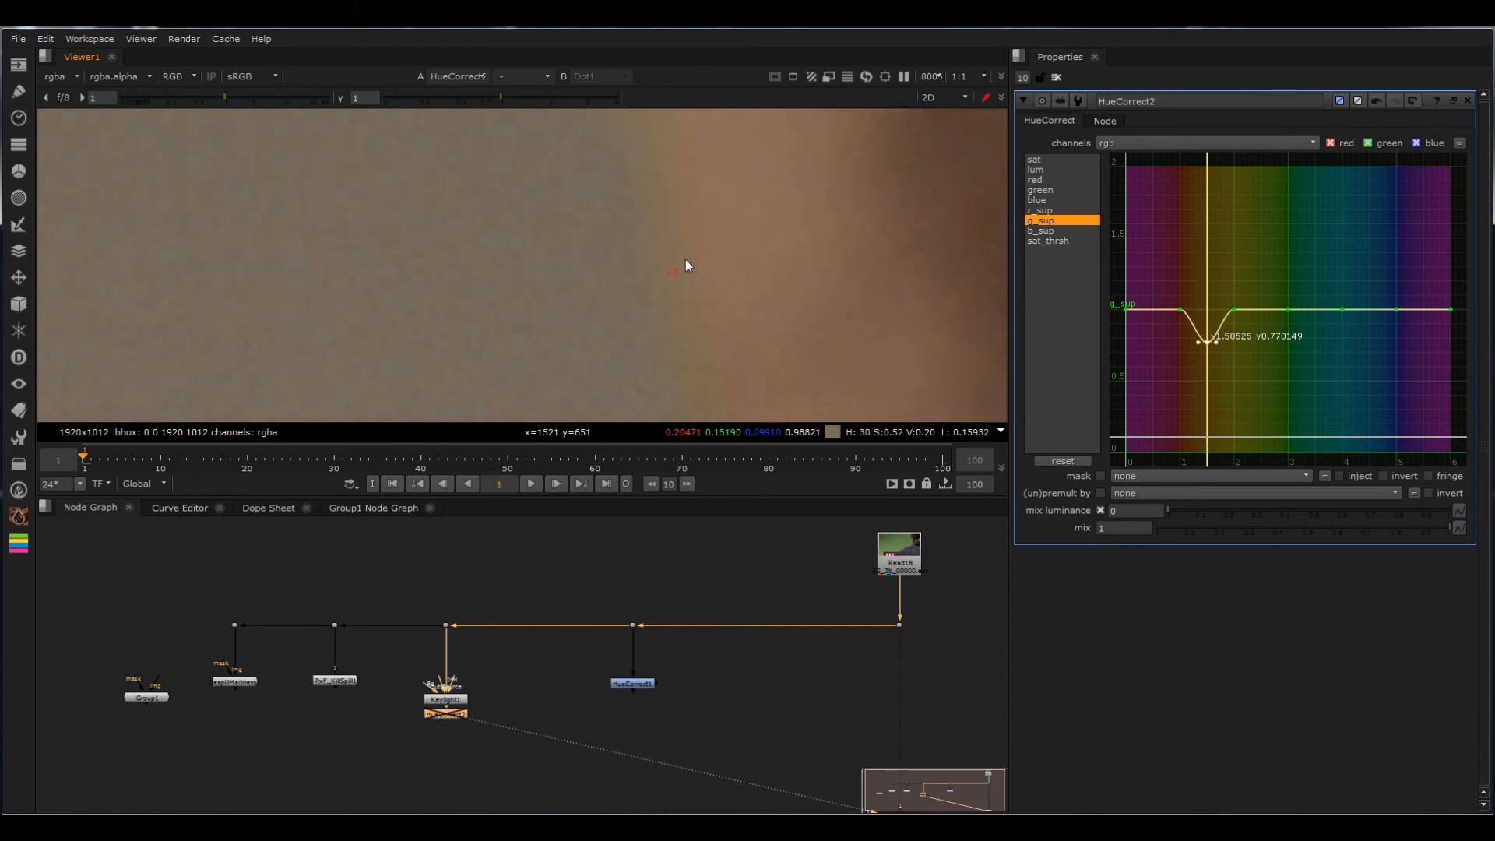
{"action": "left_click_drag", "start_coordinate": [1200, 343], "coordinate": [1207, 324]}
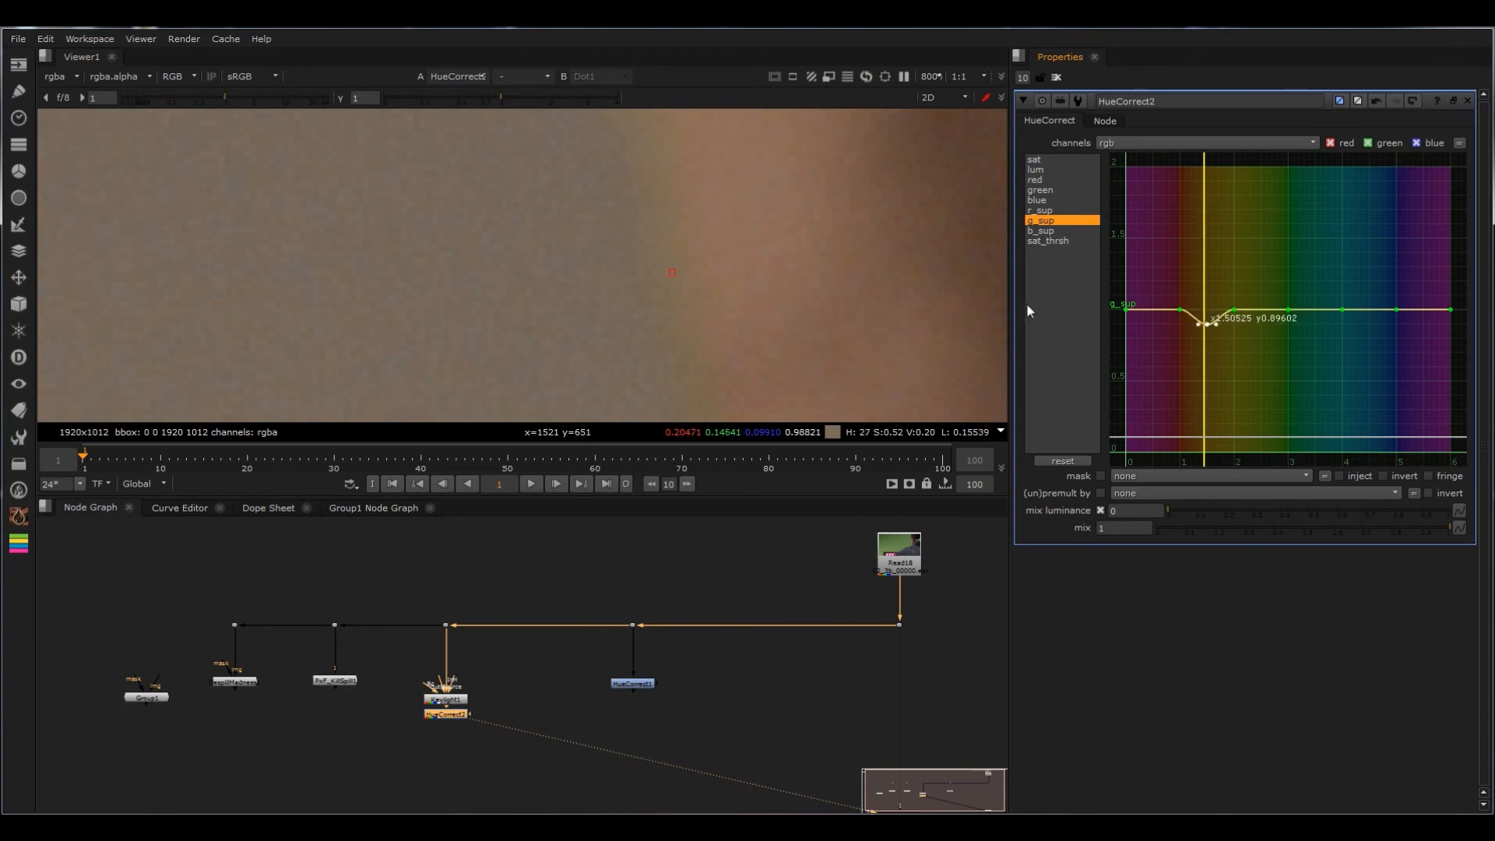
{"action": "scroll", "coordinate": [764, 249], "scroll_direction": "down", "scroll_amount": 5}
{"action": "scroll", "coordinate": [689, 250], "scroll_direction": "up", "scroll_amount": 4}
{"action": "scroll", "coordinate": [635, 278], "scroll_direction": "up", "scroll_amount": 1}
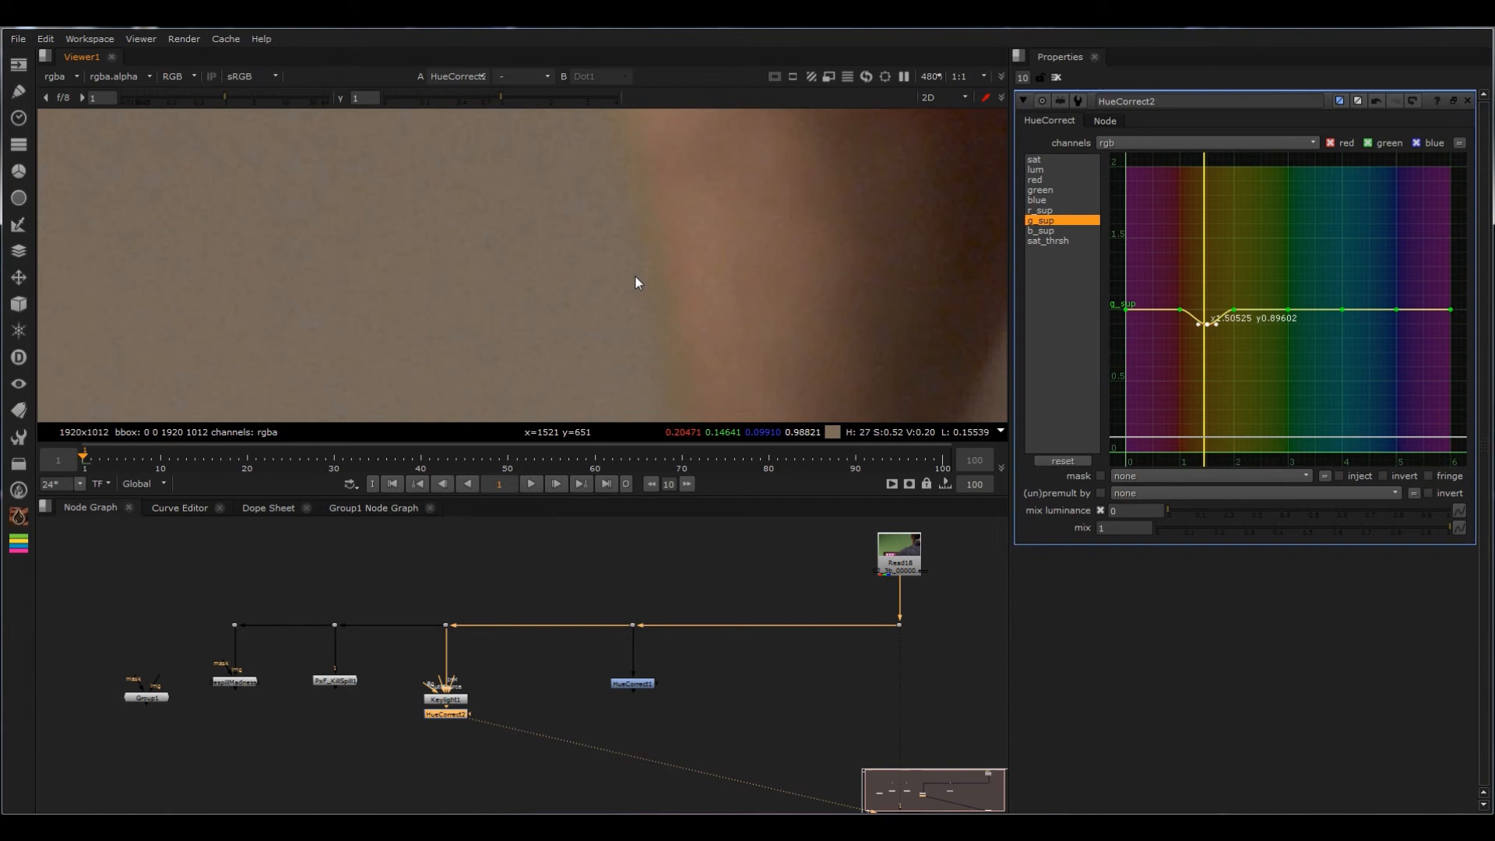
Step: Examine the combined Keylight and HueCorrect result across the equipment panel, shoulder and glasses edges
{"action": "key", "text": "f"}
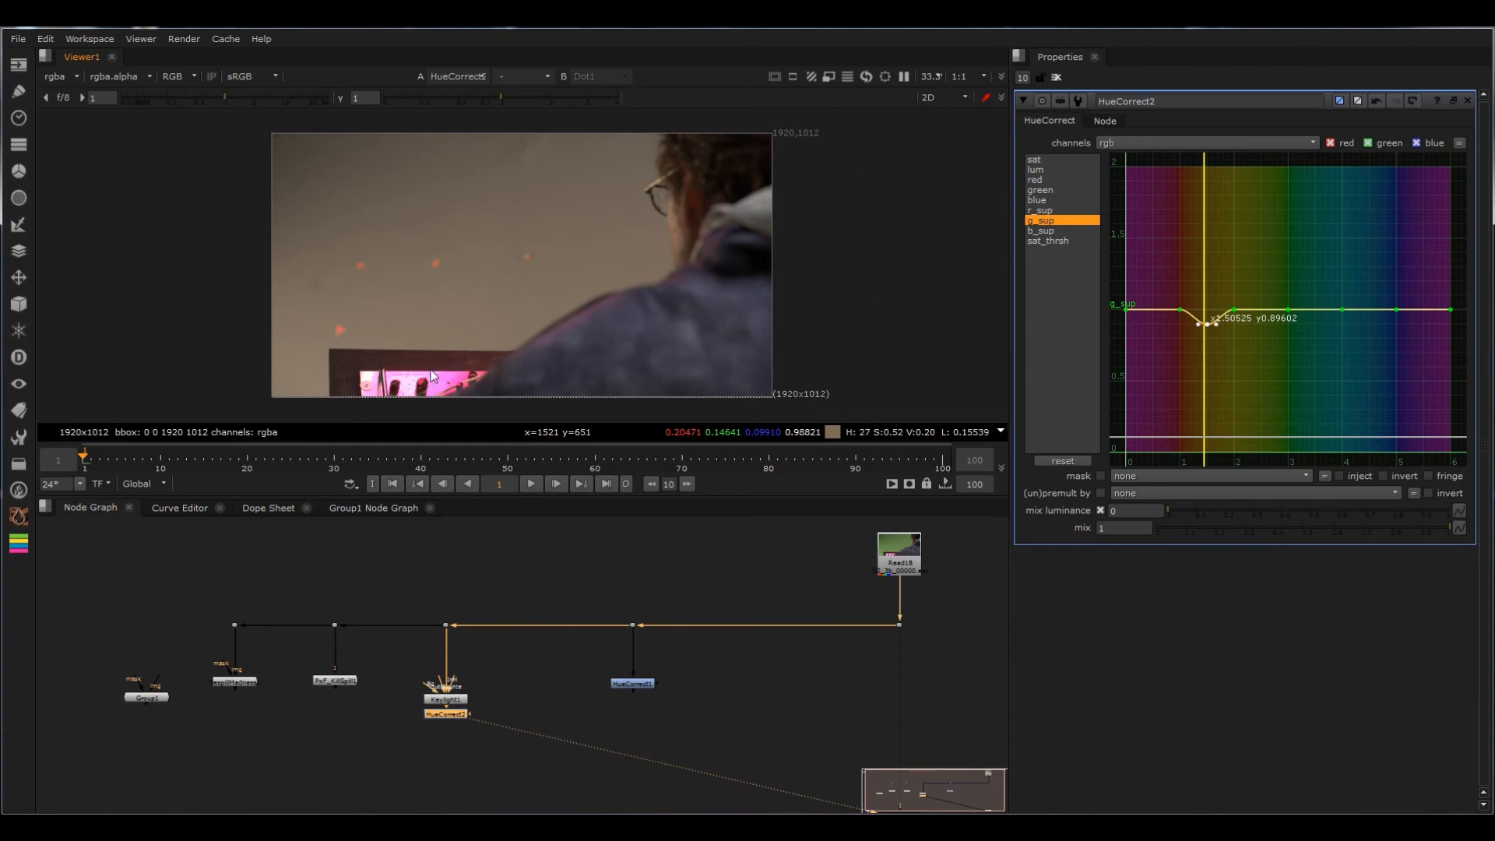
{"action": "scroll", "coordinate": [428, 347], "scroll_direction": "up", "scroll_amount": 5}
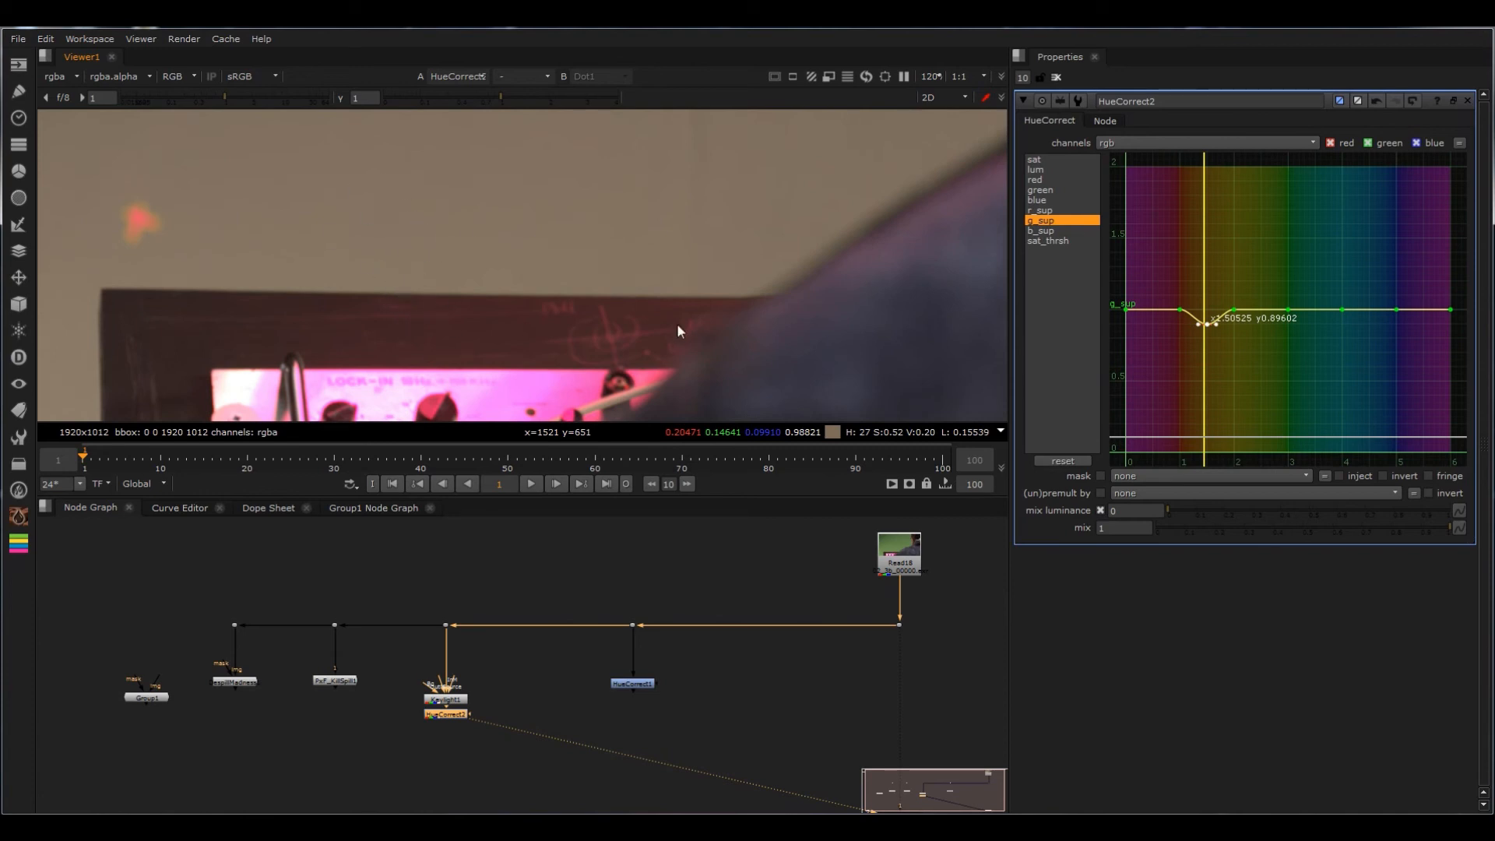
{"action": "middle_click_drag", "start_coordinate": [678, 325], "coordinate": [621, 343]}
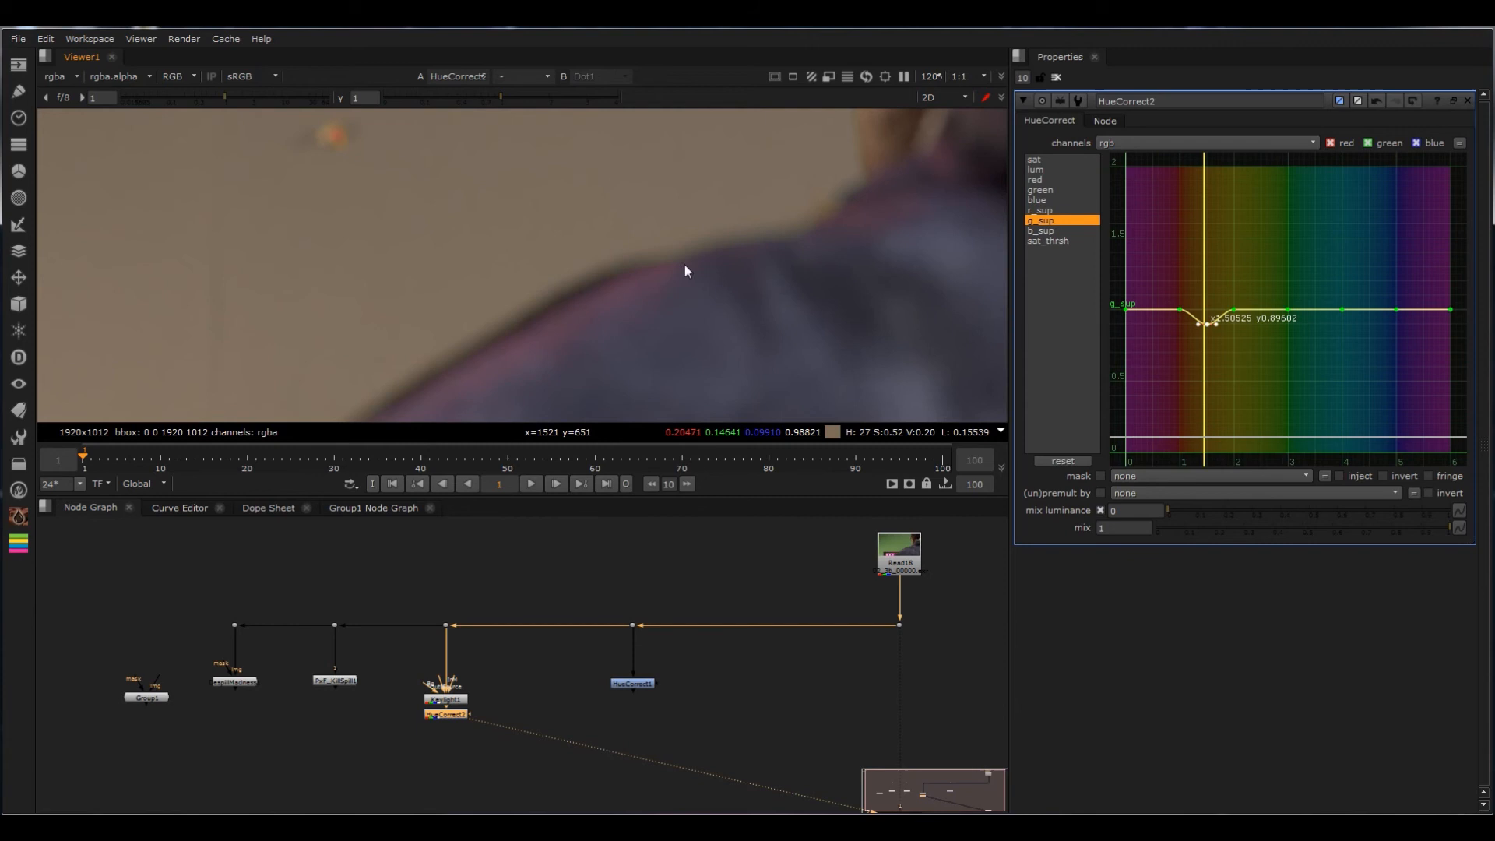
{"action": "middle_click_drag", "start_coordinate": [684, 271], "coordinate": [738, 271]}
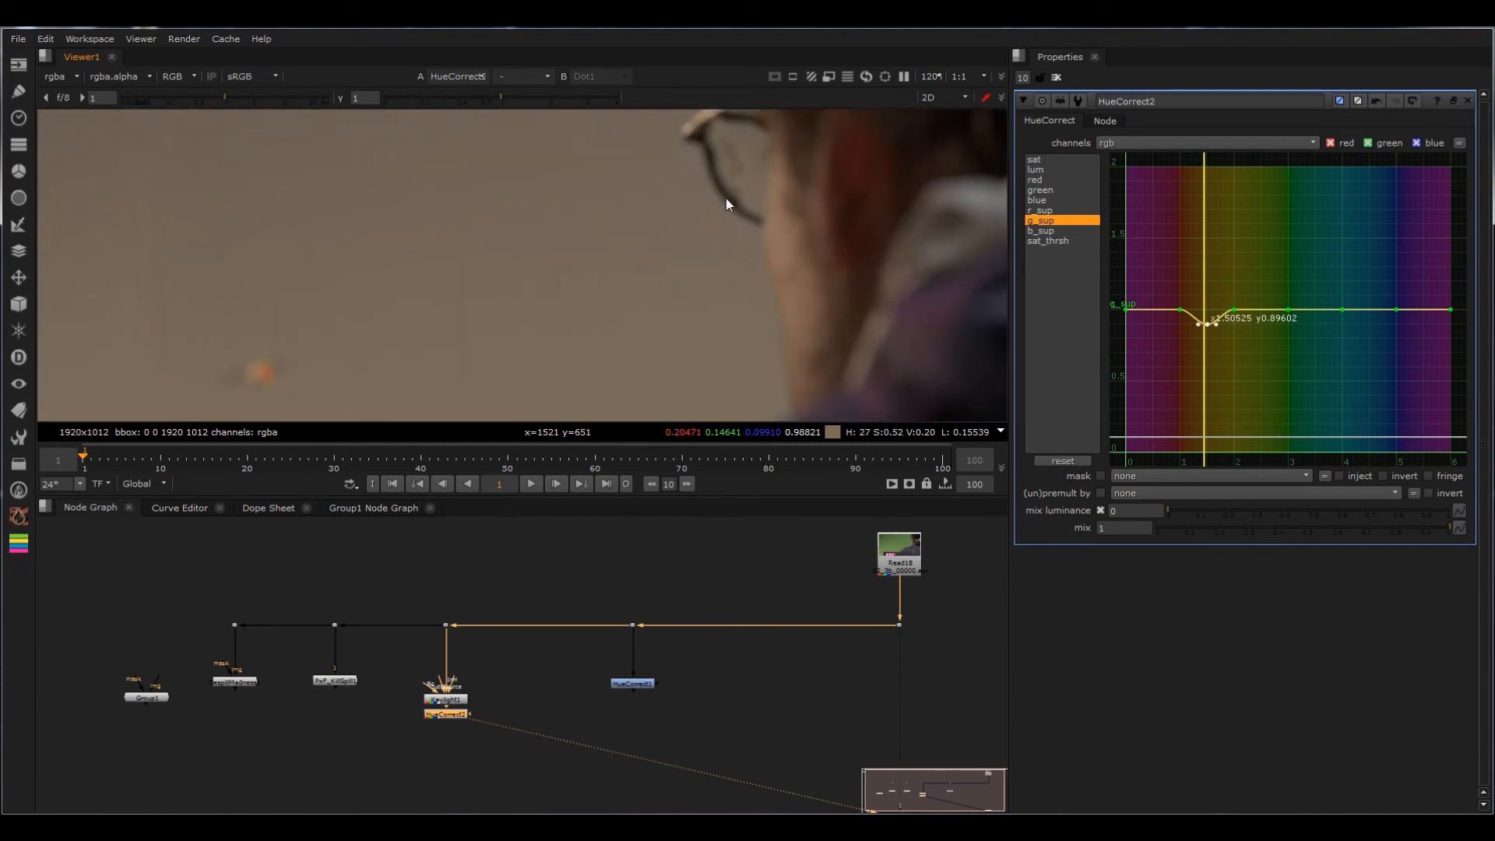
{"action": "middle_click_drag", "start_coordinate": [726, 204], "coordinate": [658, 183]}
{"action": "scroll", "coordinate": [638, 400], "scroll_direction": "down", "scroll_amount": 5}
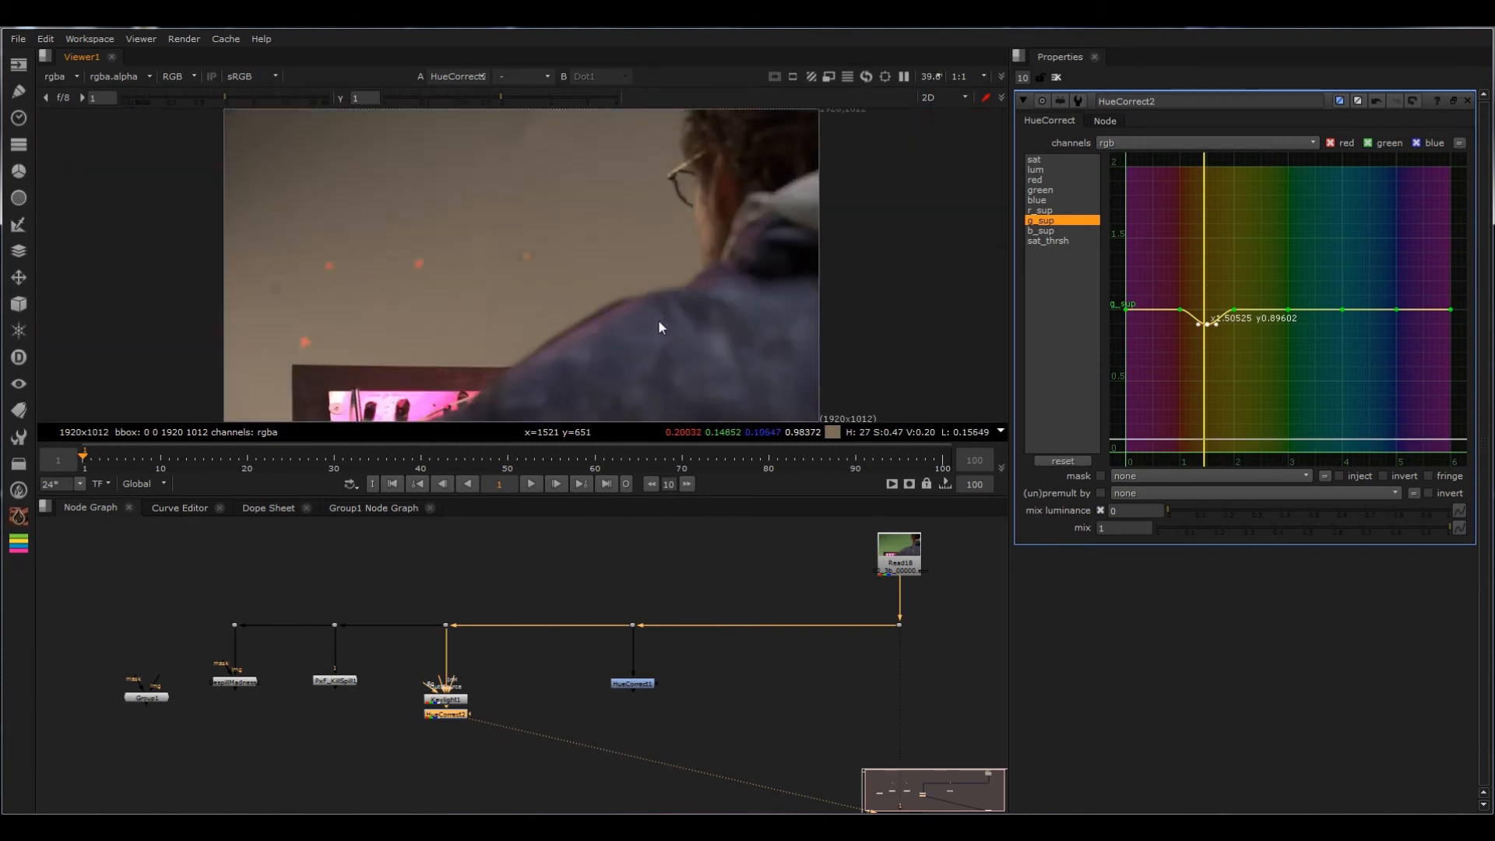
Step: Delete the HueCorrect node below Keylight and select Keylight
{"action": "left_click", "coordinate": [645, 683]}
{"action": "left_click", "coordinate": [448, 714]}
{"action": "key", "text": "Delete"}
{"action": "left_click_drag", "start_coordinate": [511, 661], "coordinate": [392, 737]}
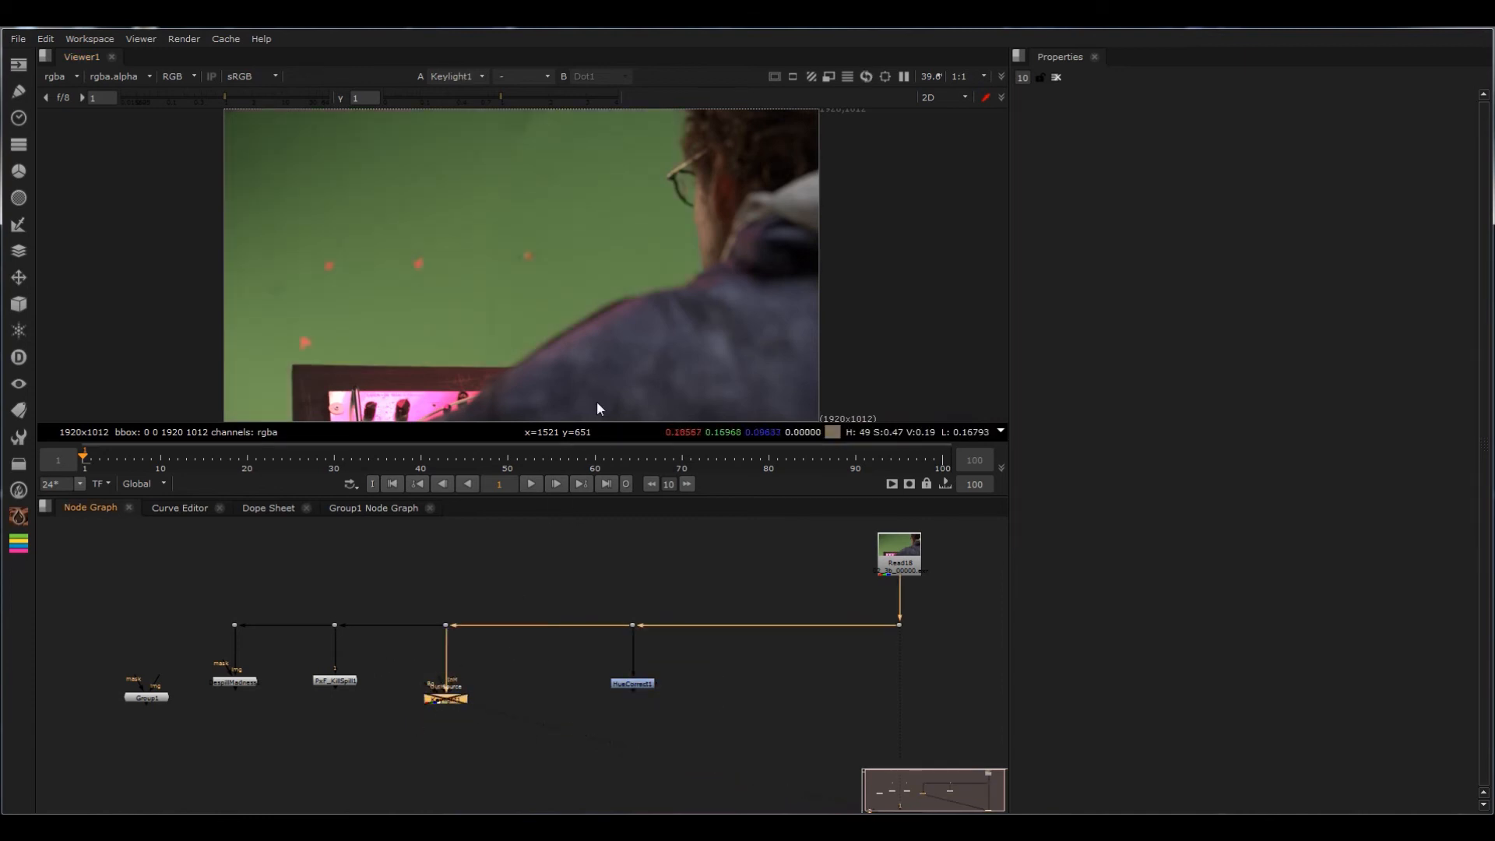
Step: Toggle Keylight off and on to compare the plate with the despilled result around the glasses, shoulder and backdrop
{"action": "scroll", "coordinate": [606, 380], "scroll_direction": "up", "scroll_amount": 5}
{"action": "scroll", "coordinate": [604, 332], "scroll_direction": "down", "scroll_amount": 4}
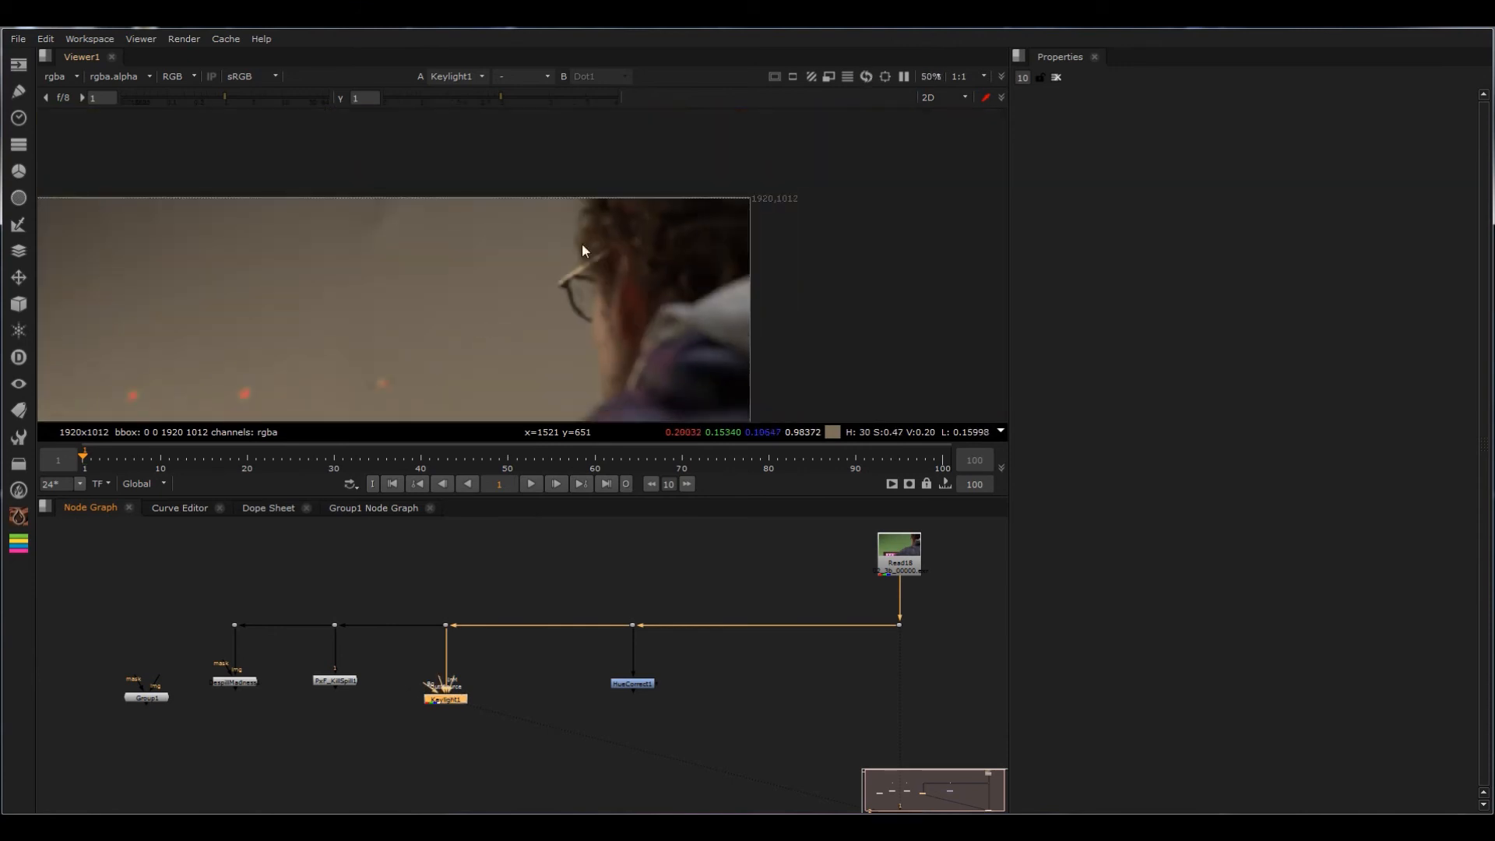
{"action": "middle_click_drag", "start_coordinate": [481, 322], "coordinate": [589, 341]}
{"action": "key", "text": "d"}
{"action": "key", "text": "d"}
{"action": "scroll", "coordinate": [779, 261], "scroll_direction": "down", "scroll_amount": 3}
{"action": "key", "text": "d"}
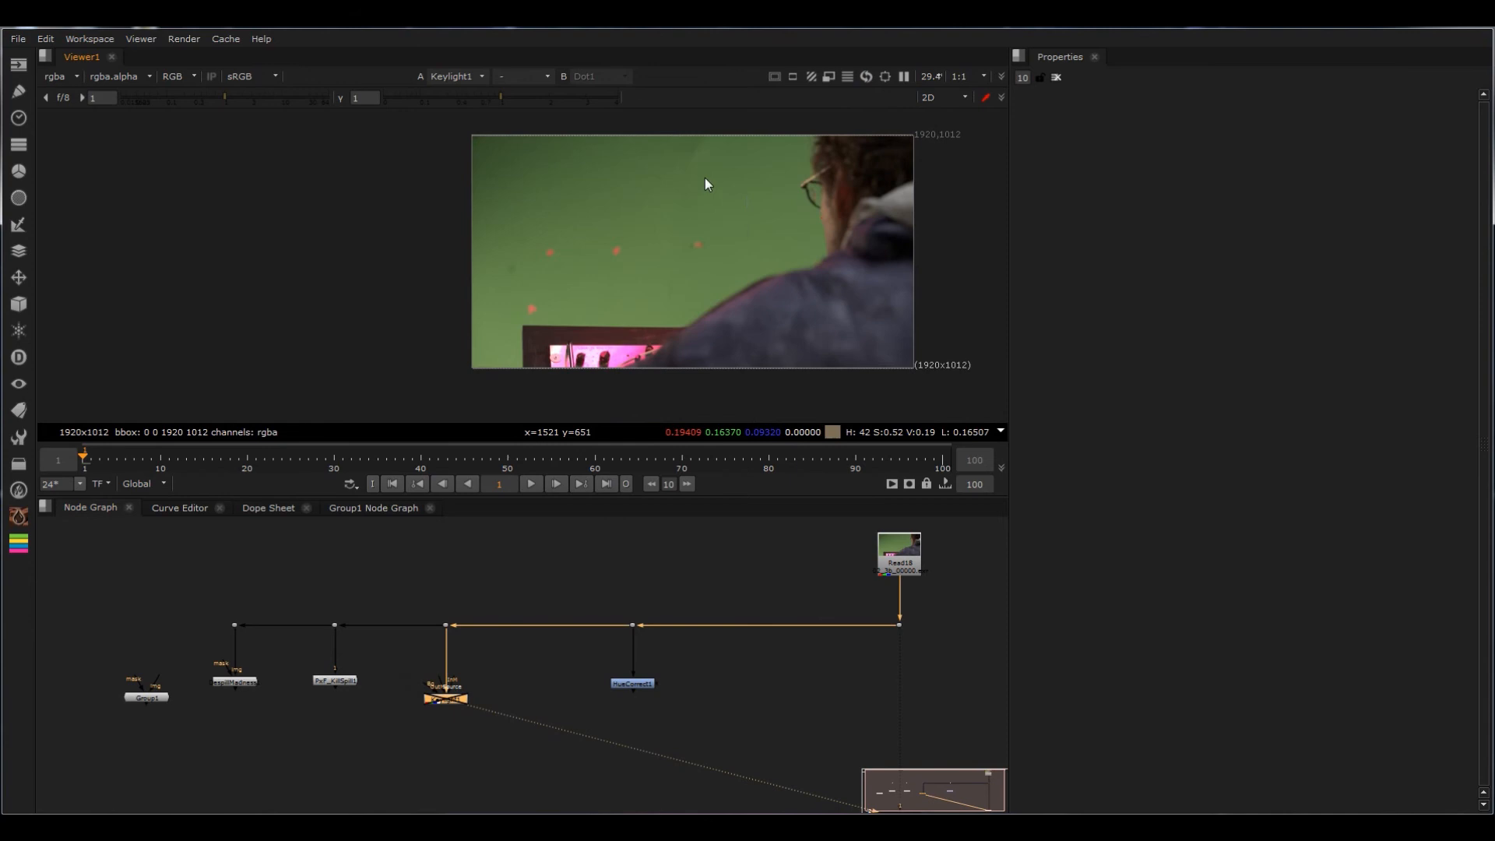
{"action": "key", "text": "d"}
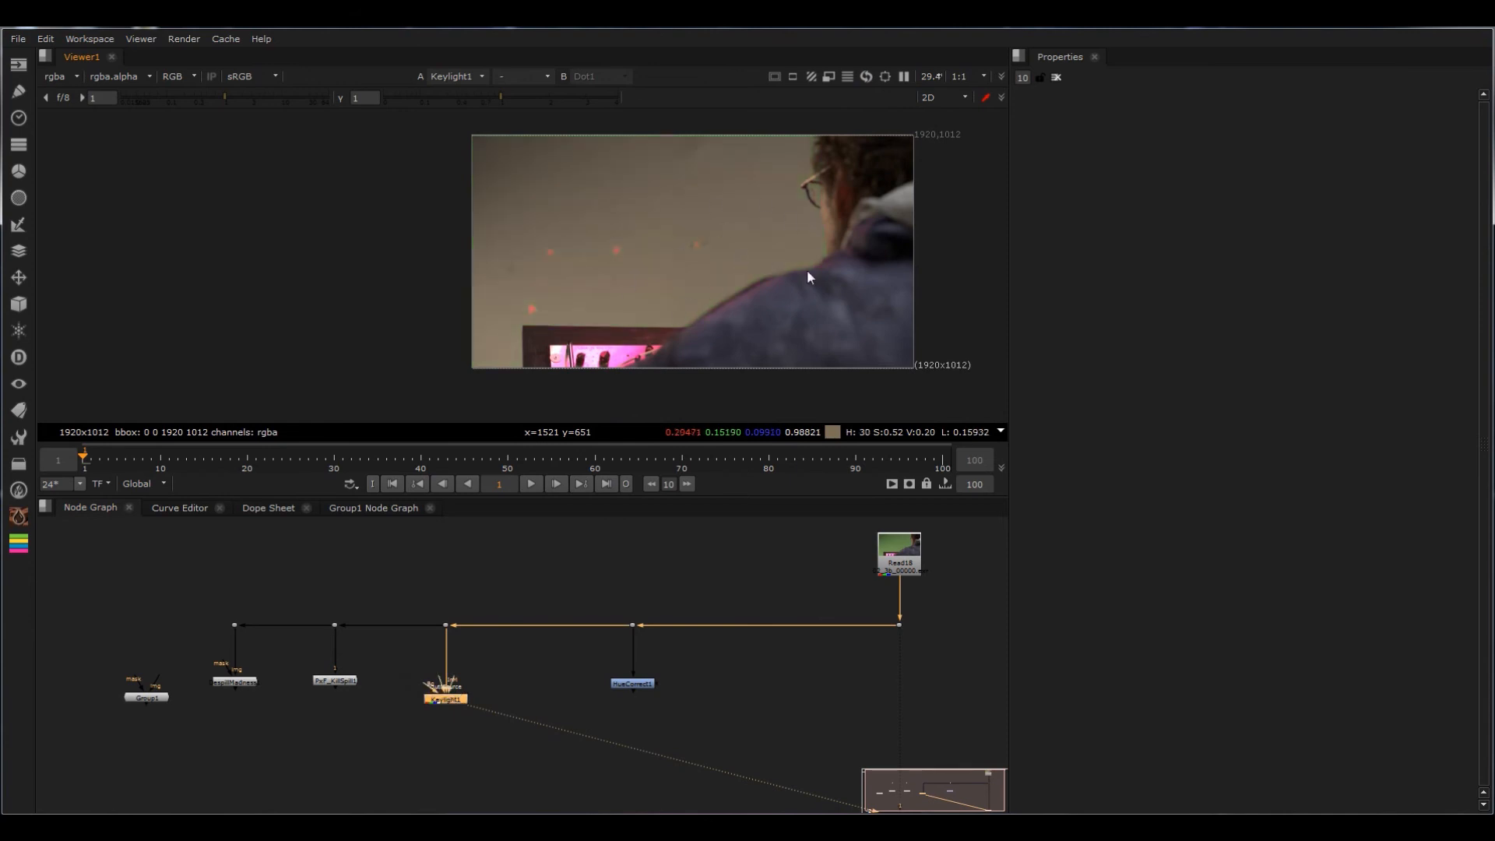
{"action": "scroll", "coordinate": [727, 246], "scroll_direction": "up", "scroll_amount": 2}
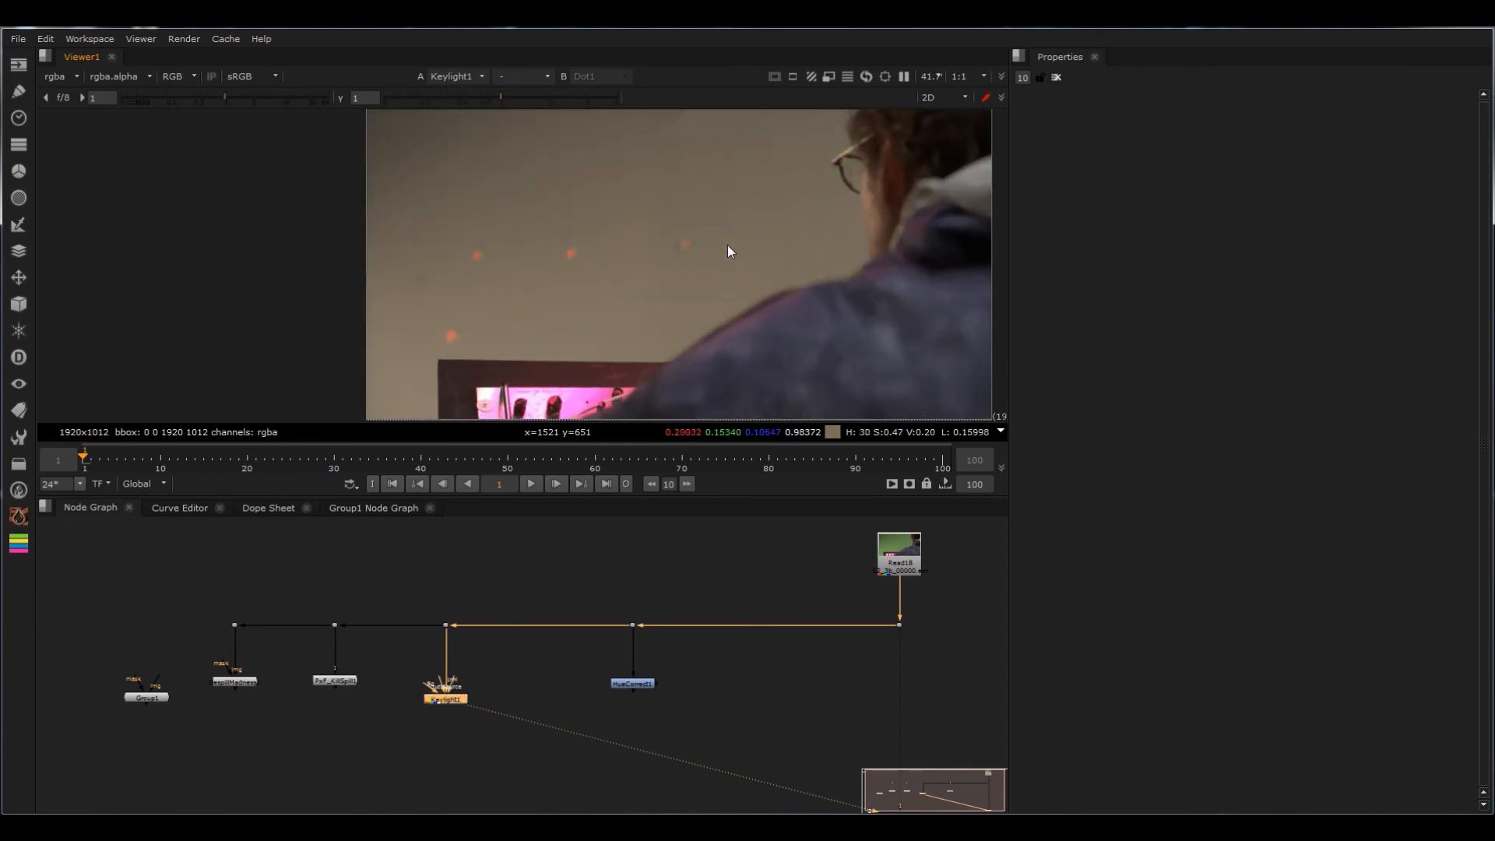
{"action": "key", "text": "d"}
{"action": "key", "text": "d"}
Step: Move the HueCorrect branch away from Keylight toward the source plate, and toggle Keylight to compare its despill again
{"action": "left_click_drag", "start_coordinate": [629, 686], "coordinate": [812, 692]}
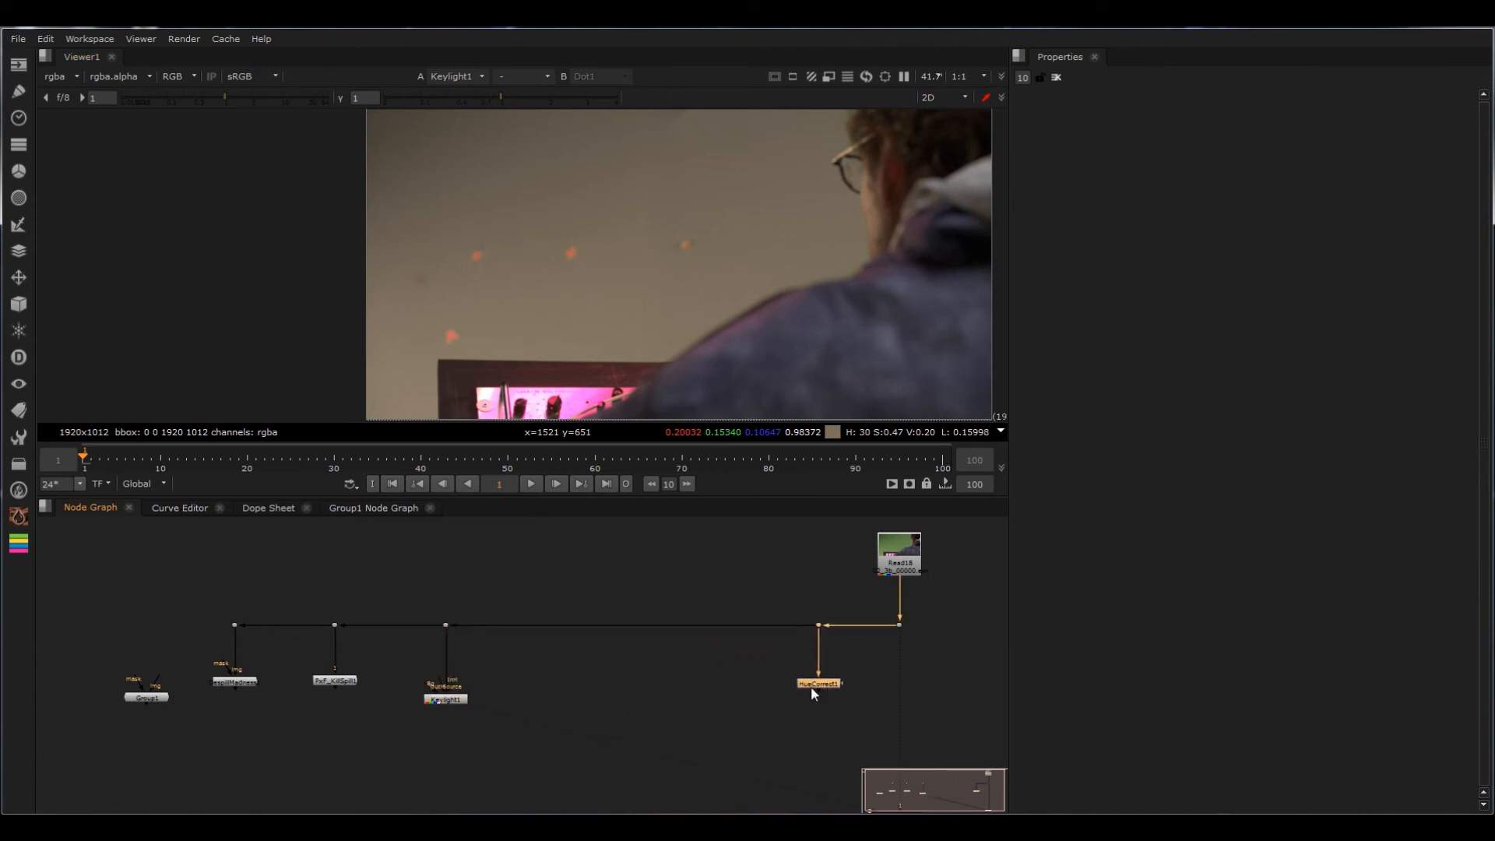
{"action": "left_click_drag", "start_coordinate": [533, 595], "coordinate": [395, 727]}
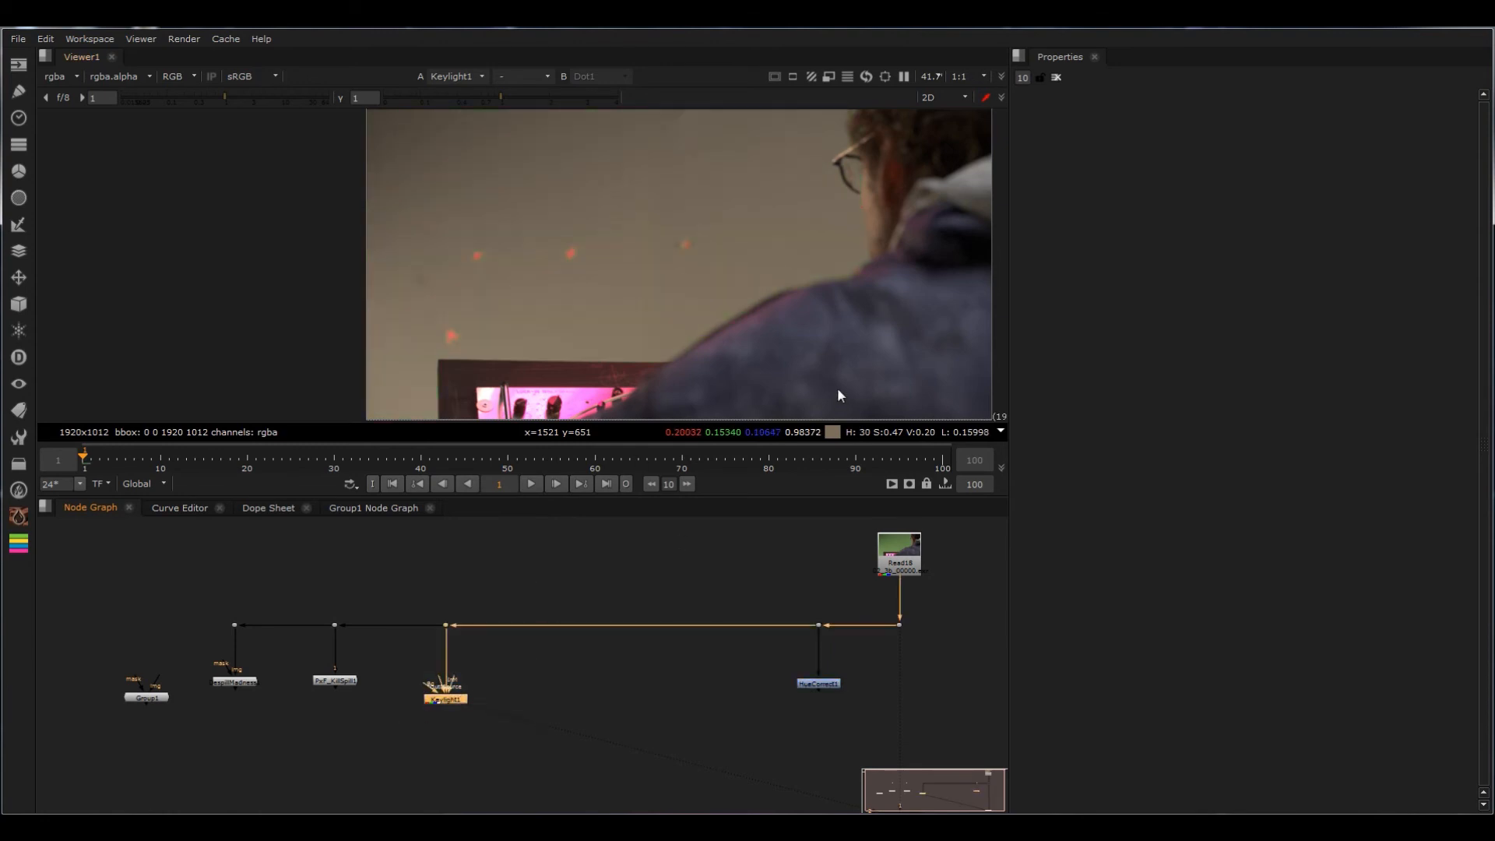
{"action": "key", "text": "d"}
{"action": "key", "text": "d"}
{"action": "key", "text": "d"}
{"action": "key", "text": "d"}
{"action": "key", "text": "d"}
{"action": "key", "text": "d"}
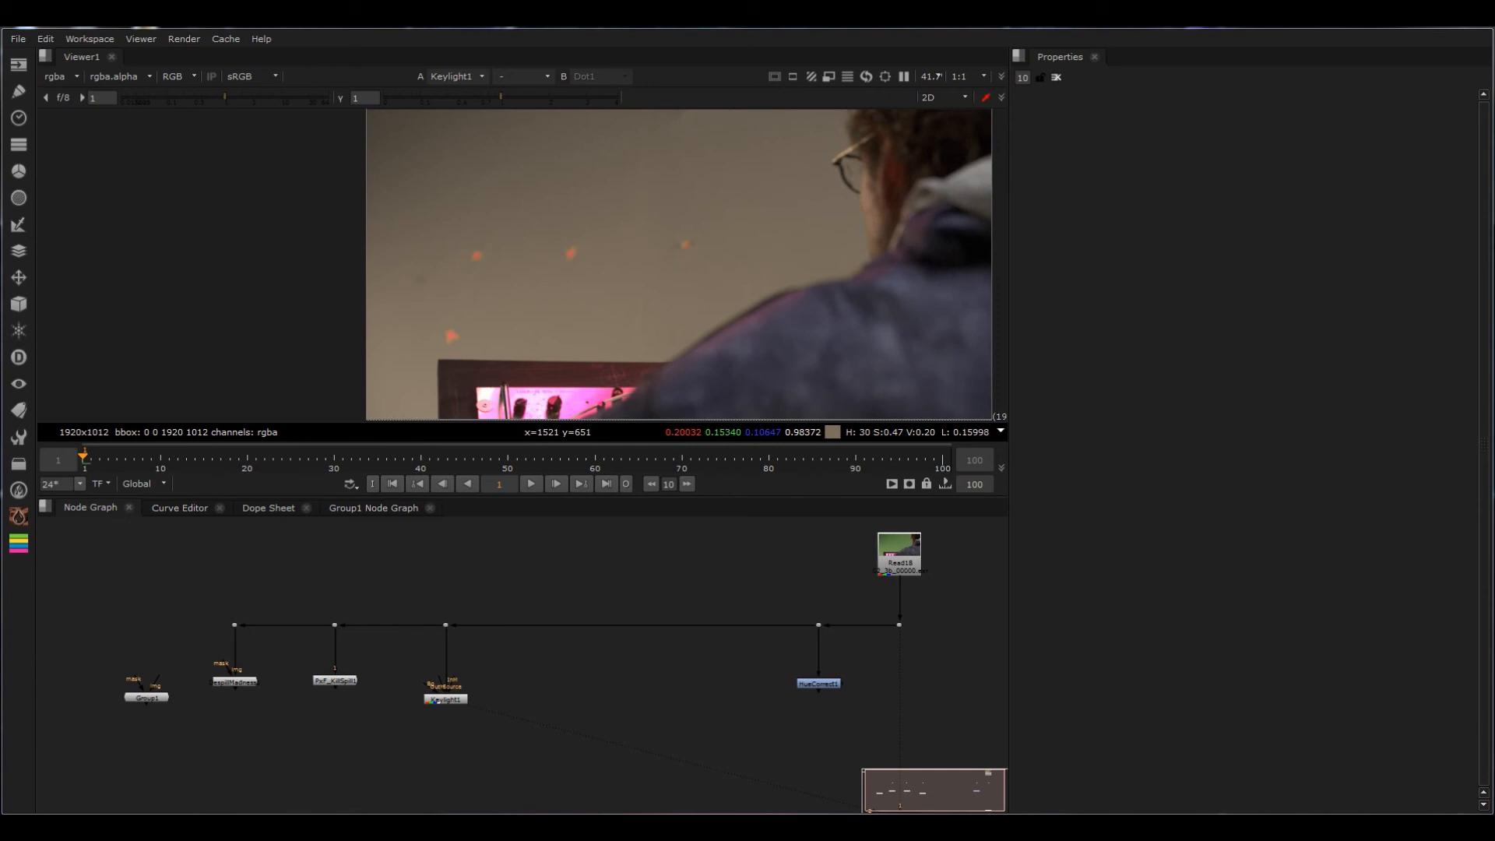
Step: Open the Keylight node's properties and delete the node from its branch
{"action": "left_click_drag", "start_coordinate": [554, 668], "coordinate": [371, 762]}
{"action": "double_click", "coordinate": [447, 699]}
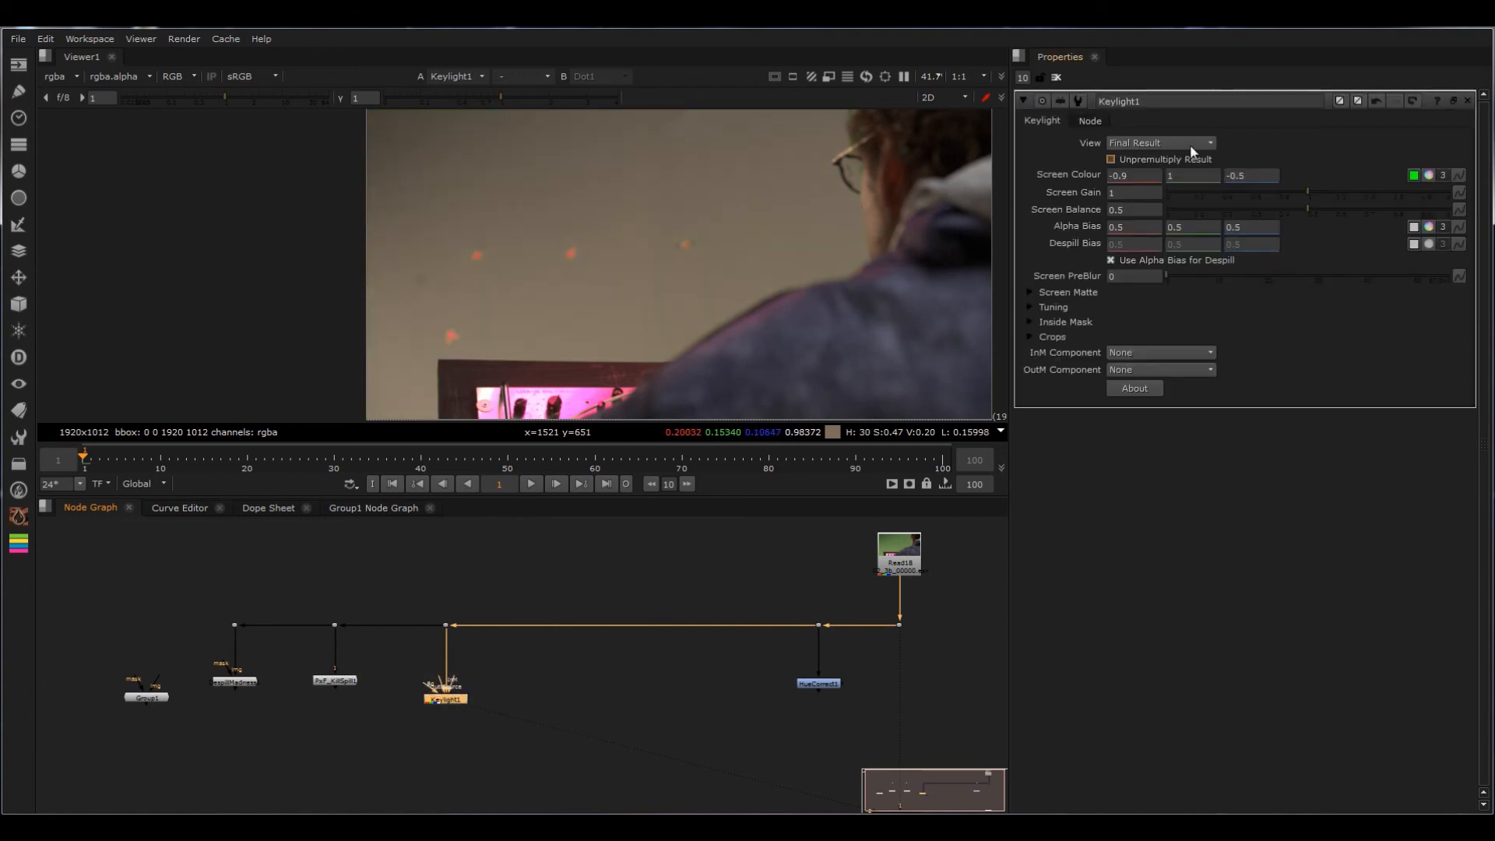
{"action": "left_click_drag", "start_coordinate": [501, 669], "coordinate": [422, 724]}
{"action": "key", "text": "Delete"}
{"action": "left_click", "coordinate": [457, 699]}
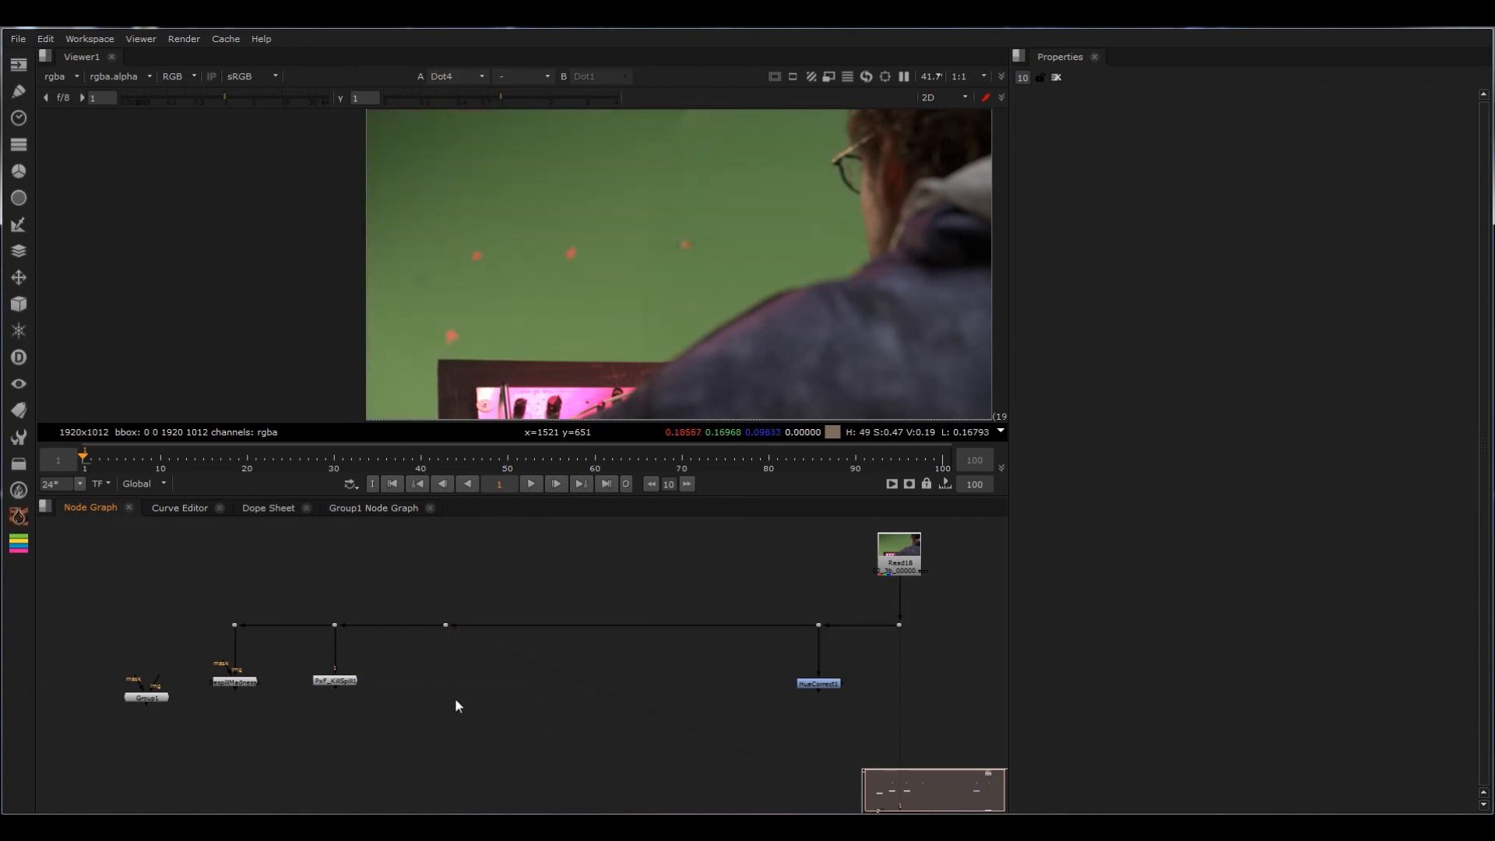
Step: Add a fresh Keylight node, connect its input to the branch's dot on the plate line and align it underneath
{"action": "key", "text": "Tab"}
{"action": "type", "text": "keyl"}
{"action": "key", "text": "Down"}
{"action": "key", "text": "Down"}
{"action": "key", "text": "Return"}
{"action": "left_click_drag", "start_coordinate": [497, 595], "coordinate": [427, 652], "text": "shift"}
{"action": "key", "text": "y"}
{"action": "left_click_drag", "start_coordinate": [462, 703], "coordinate": [447, 707]}
{"action": "left_click", "coordinate": [484, 711]}
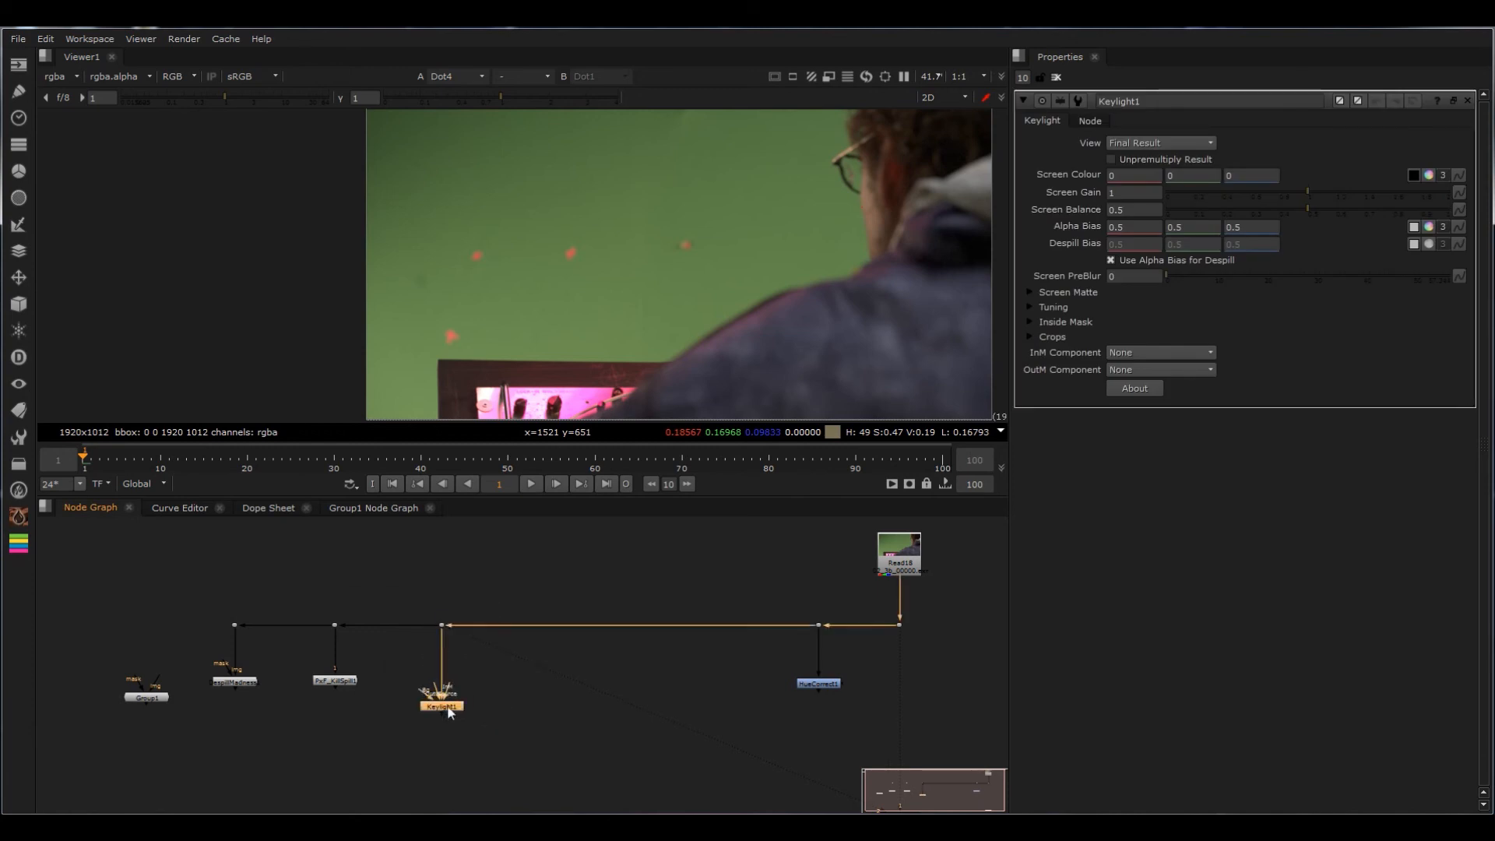
Step: Set the new Keylight's green Screen Colour value to 1, view the node and toggle it to compare
{"action": "double_click", "coordinate": [1200, 176]}
{"action": "type", "text": "1"}
{"action": "key", "text": "Return"}
{"action": "key", "text": "1"}
{"action": "left_click_drag", "start_coordinate": [536, 662], "coordinate": [320, 744]}
{"action": "key", "text": "d"}
{"action": "key", "text": "d"}
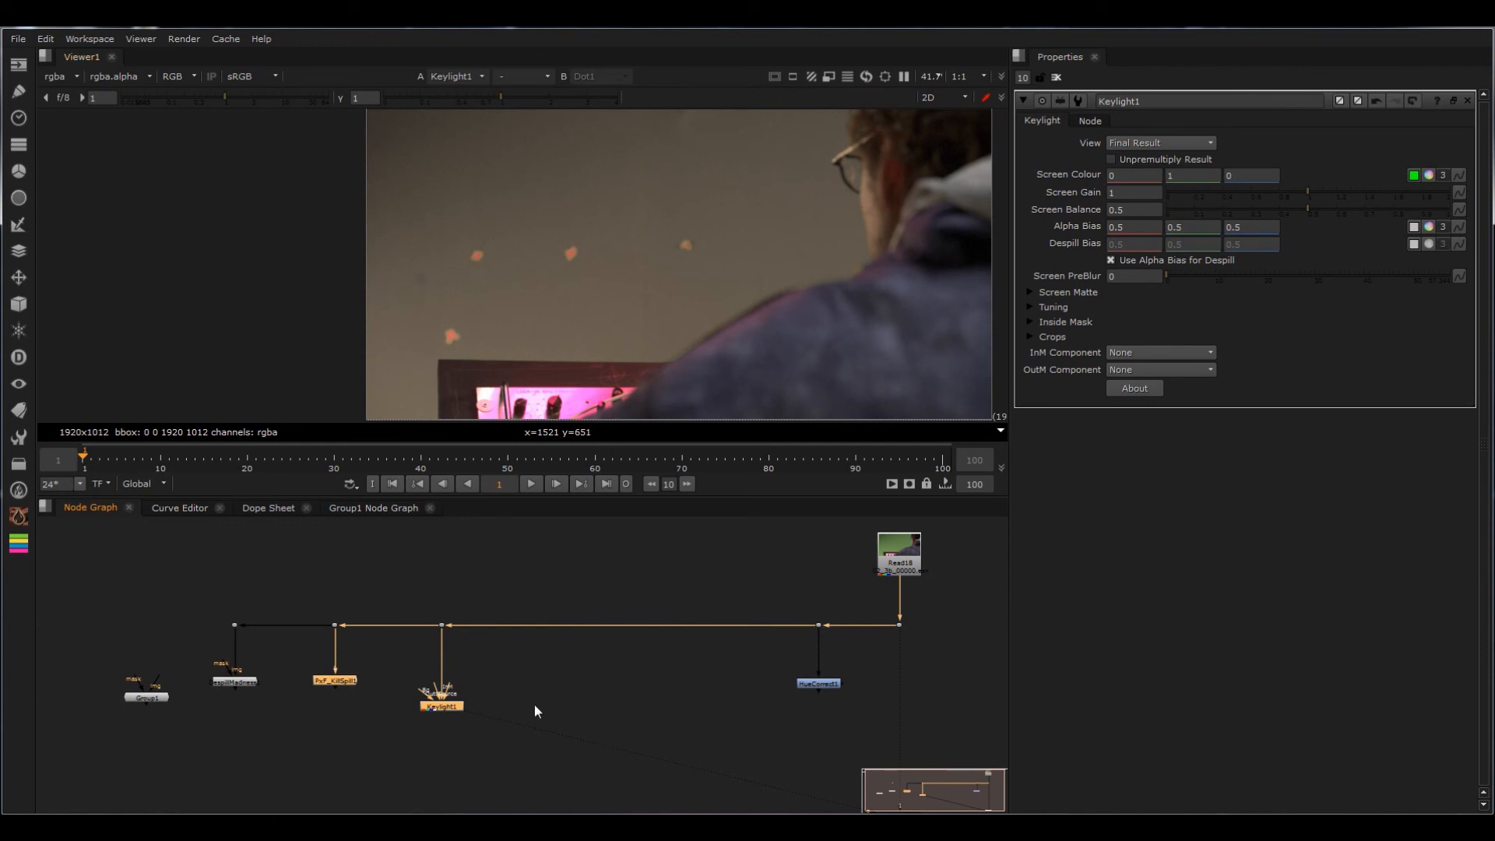
Step: Add a Merge beside Keylight, with Keylight as one input and the source plate as the other through a new dot
{"action": "middle_click_drag", "start_coordinate": [555, 710], "coordinate": [570, 675]}
{"action": "left_click", "coordinate": [558, 677]}
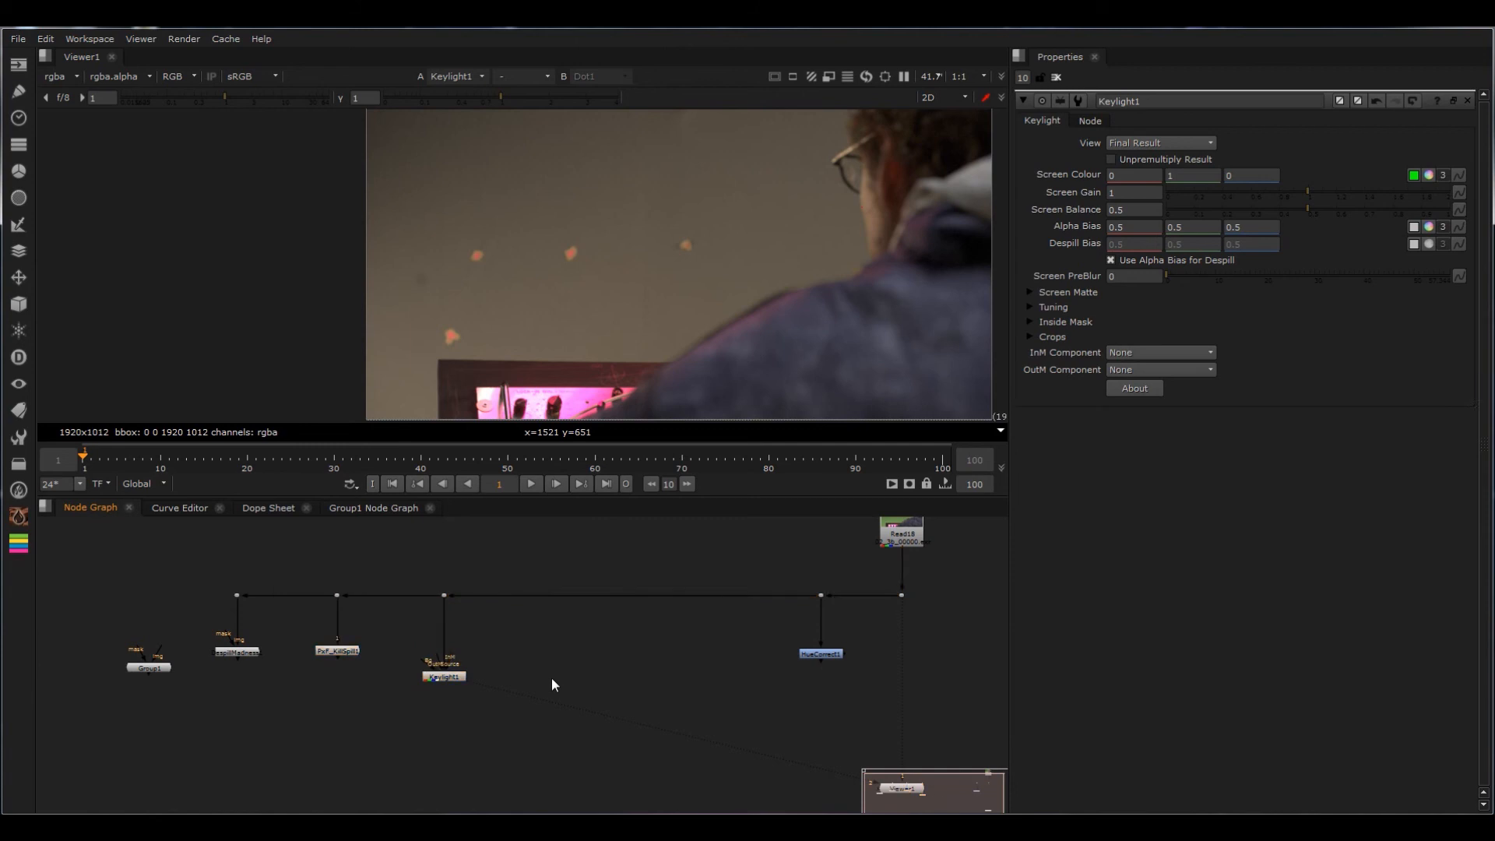
{"action": "key", "text": "m"}
{"action": "mouse_move", "coordinate": [545, 674]}
{"action": "left_mouse_down"}
{"action": "mouse_move", "coordinate": [511, 662]}
{"action": "mouse_move", "coordinate": [459, 679]}
{"action": "mouse_move", "coordinate": [547, 680]}
{"action": "left_mouse_up"}
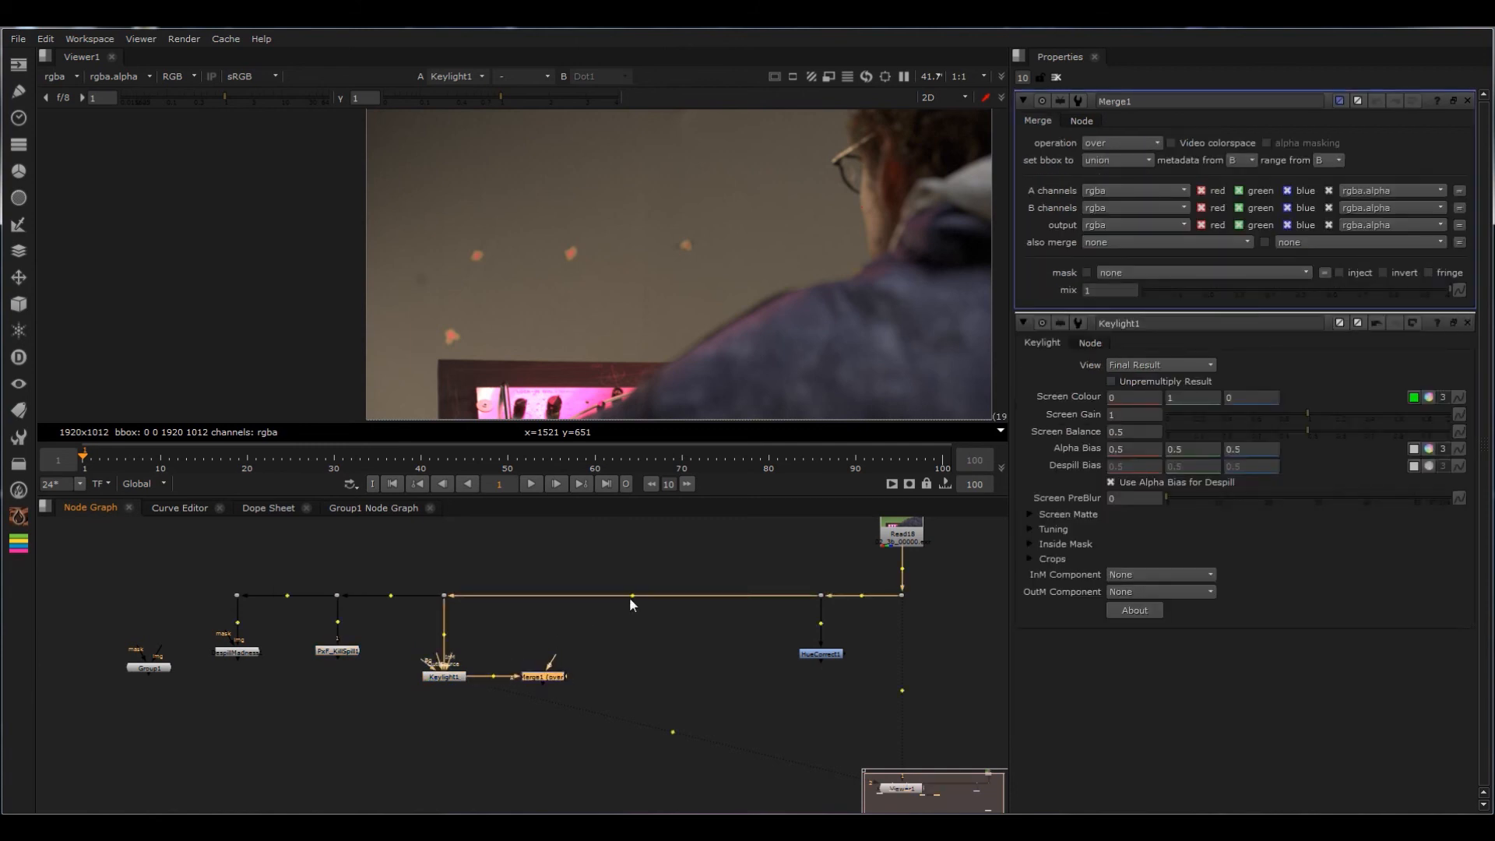
{"action": "left_click_drag", "start_coordinate": [633, 596], "coordinate": [556, 595], "text": "ctrl"}
{"action": "left_click_drag", "start_coordinate": [554, 663], "coordinate": [545, 598]}
Step: View the plate, Keylight and Merge outputs in turn, and set the Merge operation to from
{"action": "key", "text": "1"}
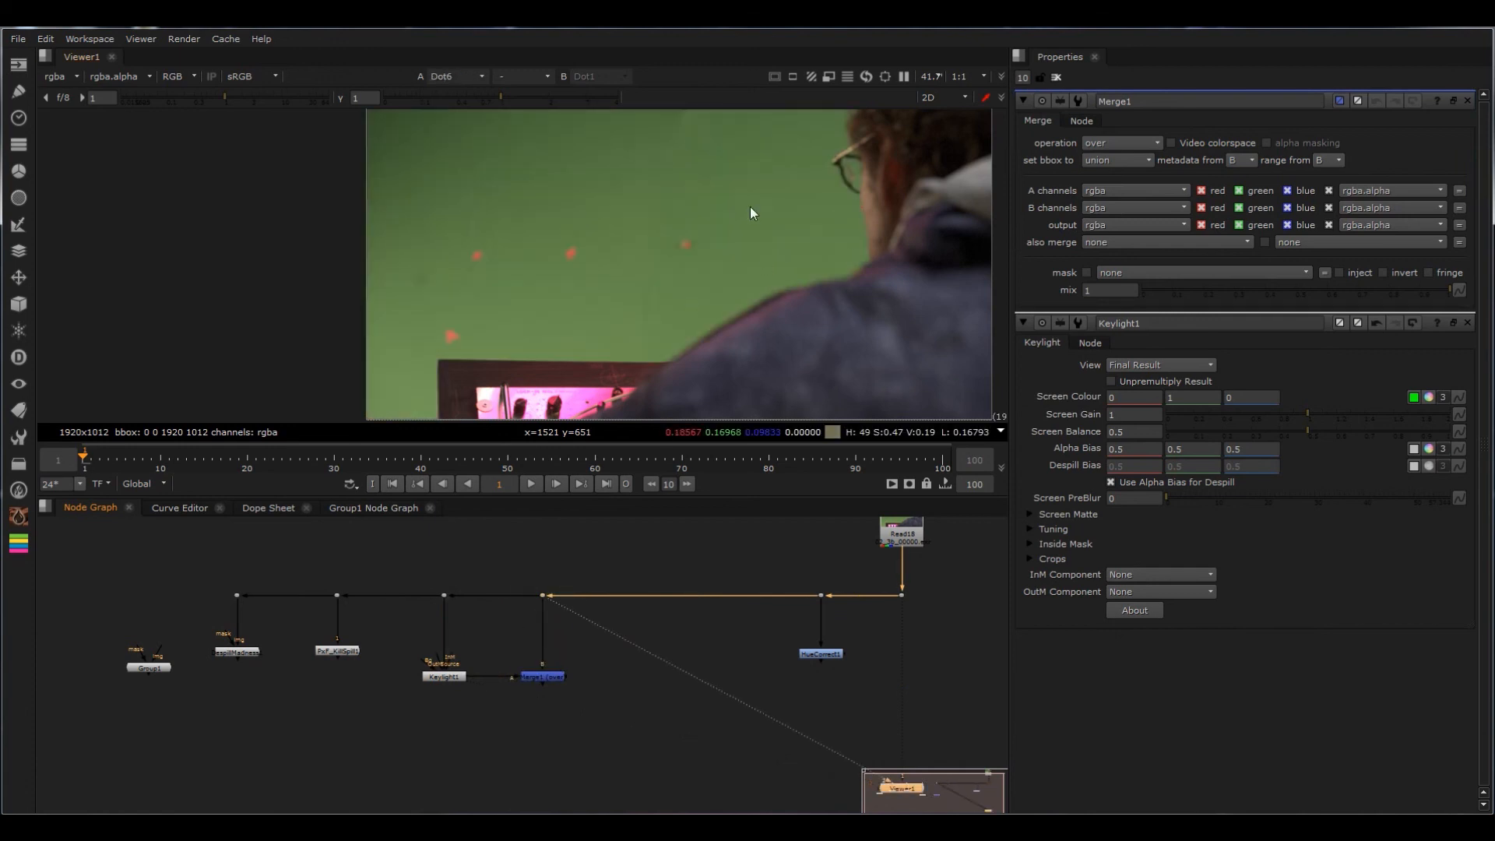
{"action": "left_click", "coordinate": [443, 676]}
{"action": "key", "text": "1"}
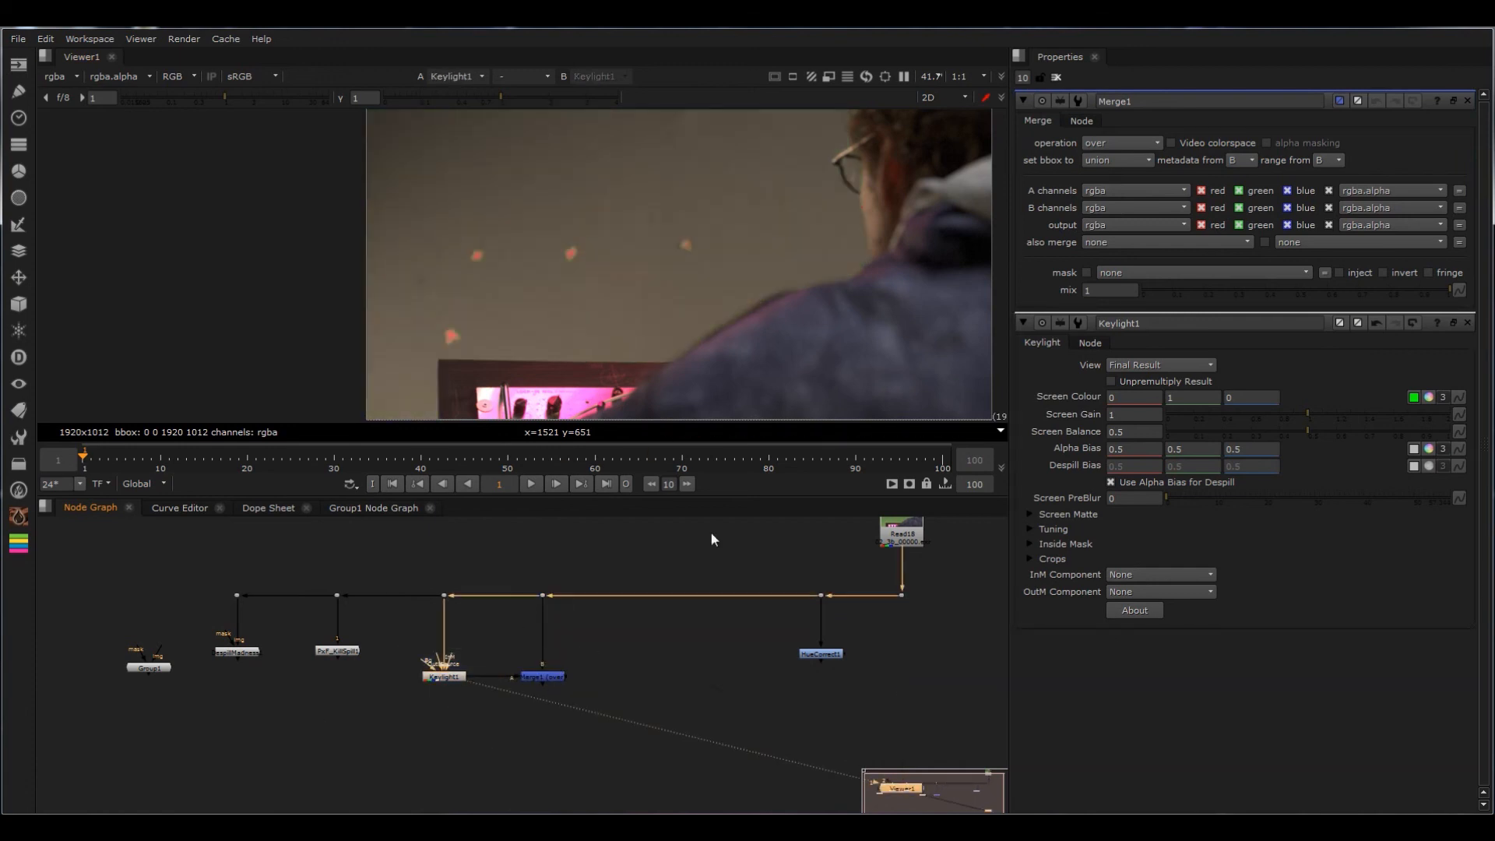
{"action": "left_click", "coordinate": [541, 676]}
{"action": "key", "text": "1"}
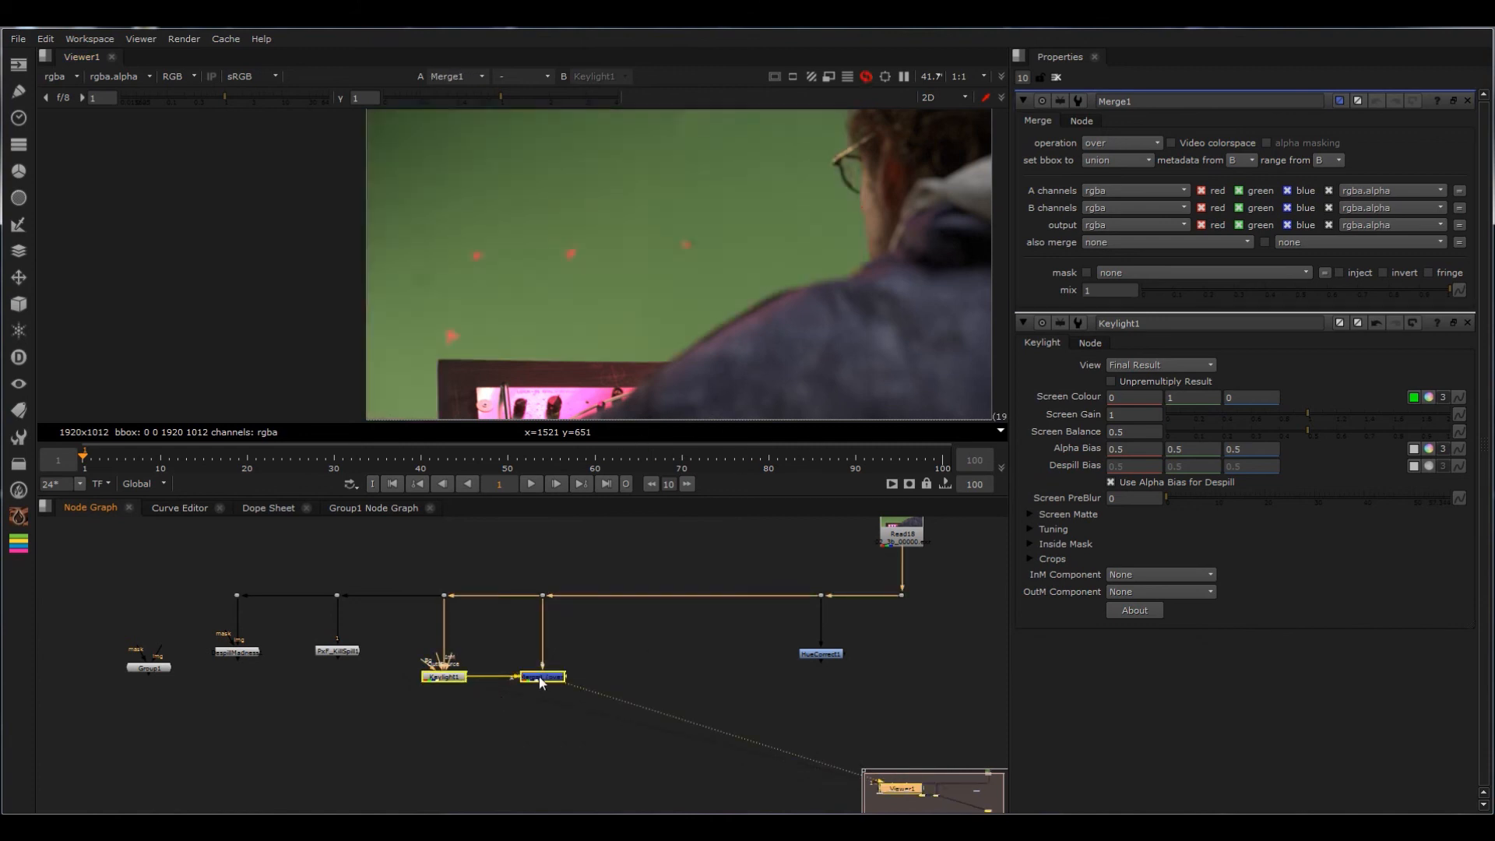
{"action": "left_click", "coordinate": [1117, 143]}
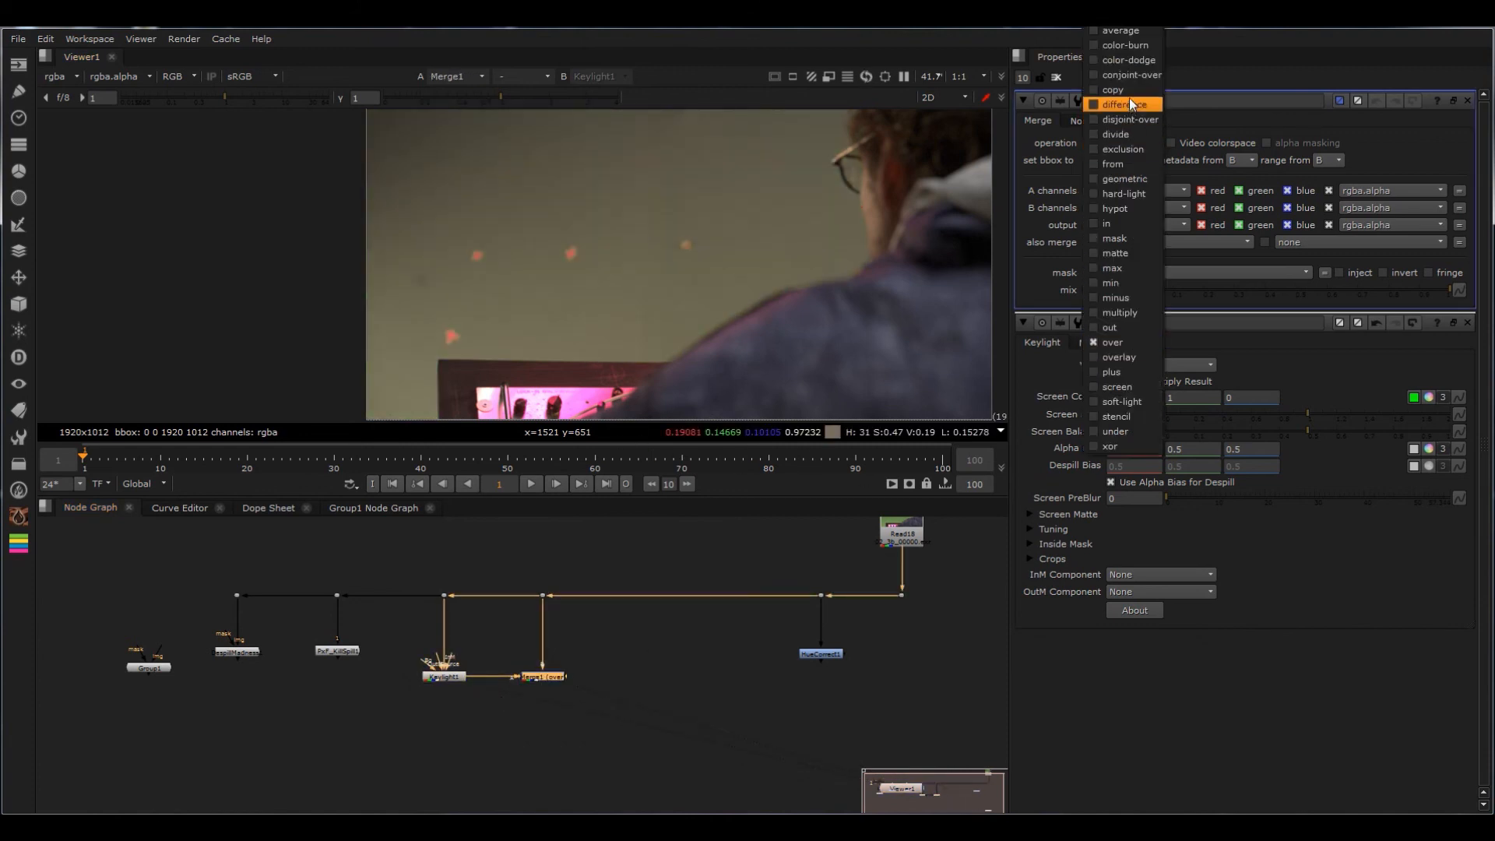
{"action": "left_click", "coordinate": [1126, 163]}
Step: Examine the green spill difference produced by the Merge across the whole frame
{"action": "left_click", "coordinate": [665, 676]}
{"action": "left_click", "coordinate": [545, 676]}
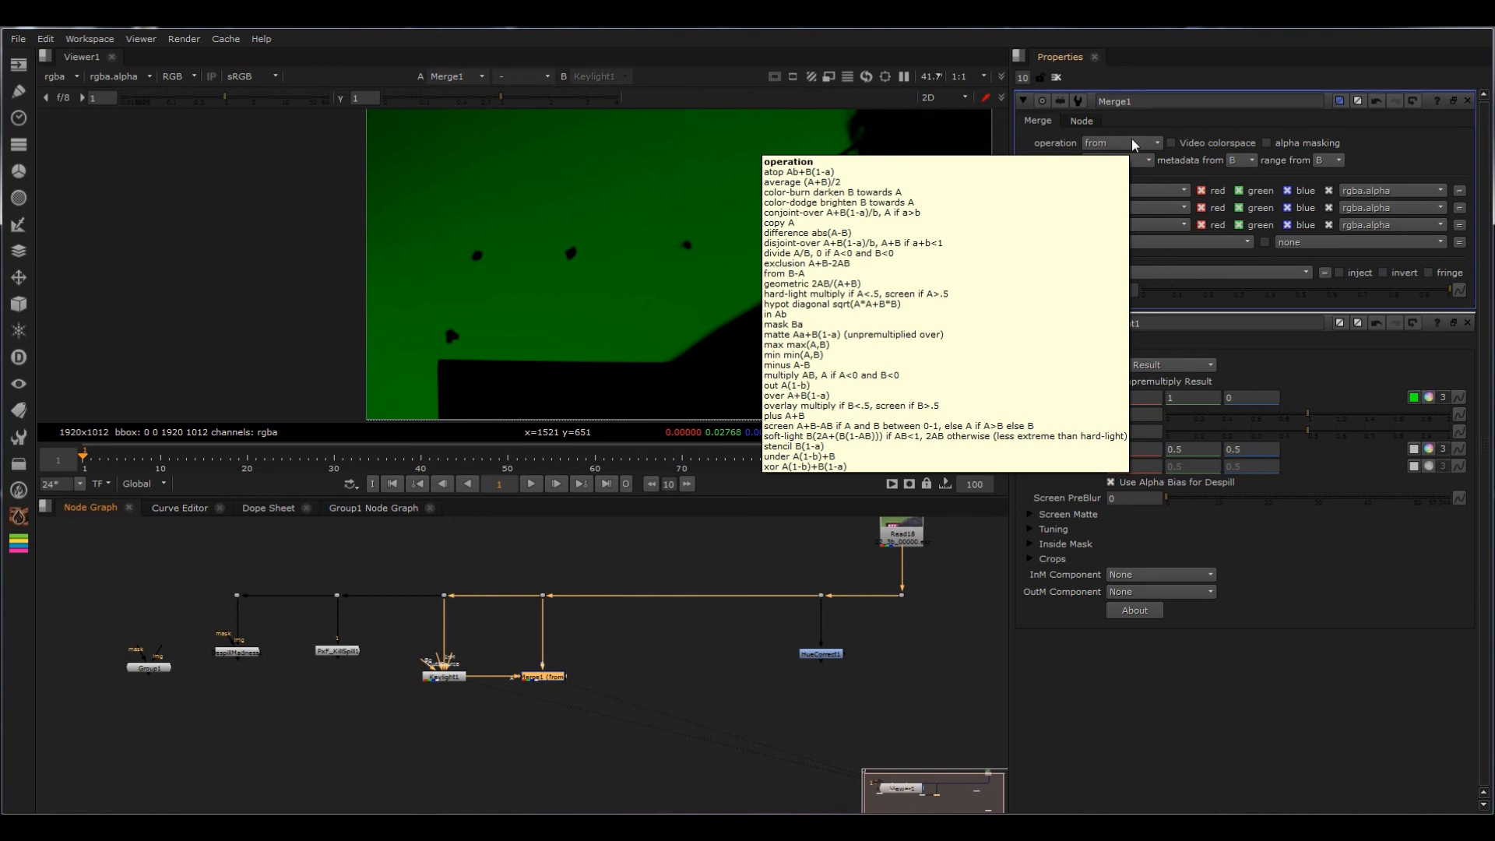
{"action": "left_click", "coordinate": [719, 653]}
{"action": "scroll", "coordinate": [794, 242], "scroll_direction": "down", "scroll_amount": 1}
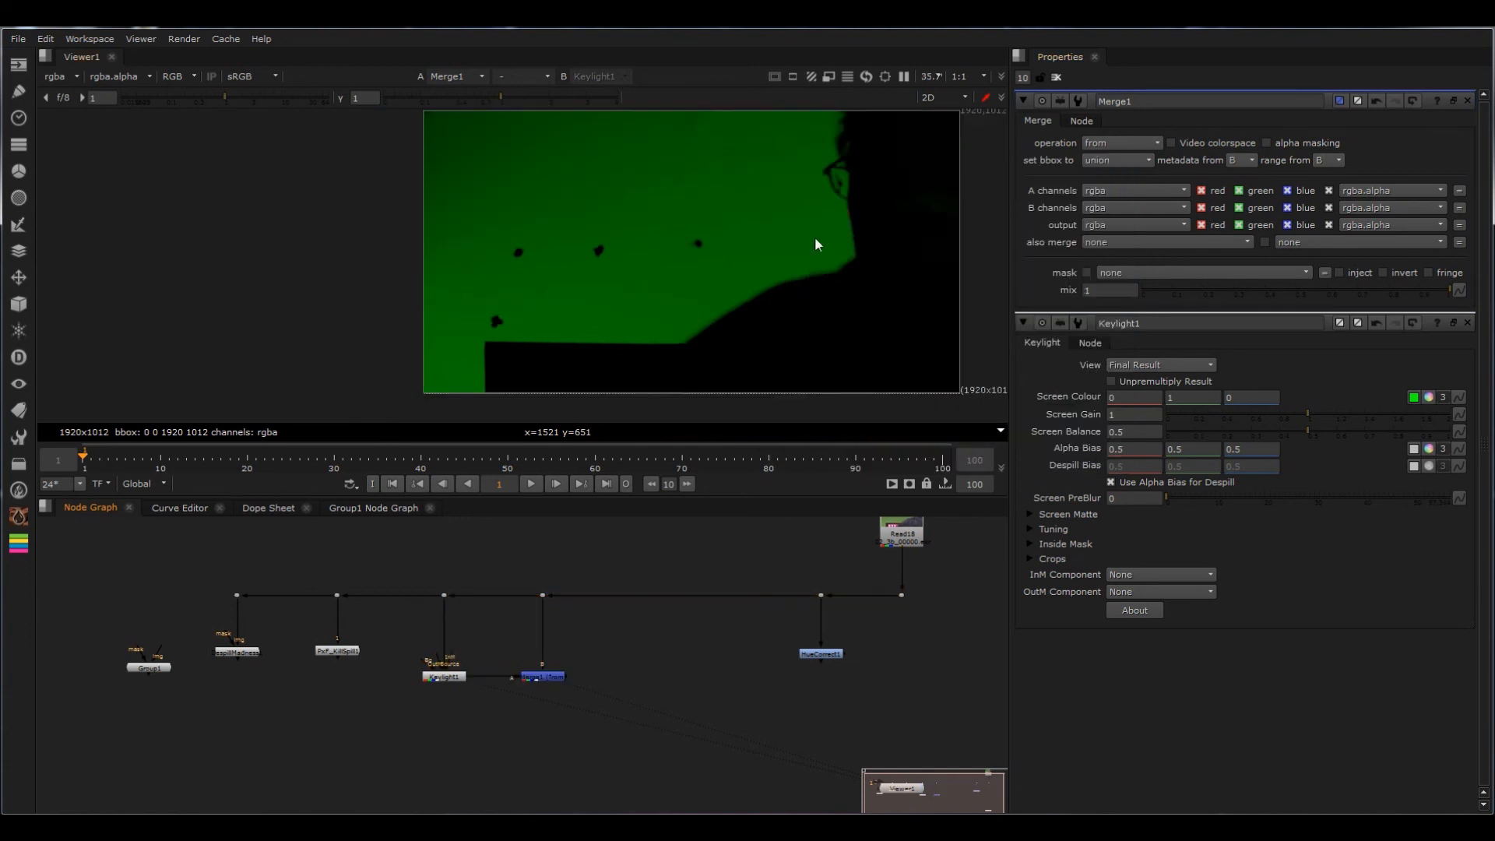
{"action": "middle_click_drag", "start_coordinate": [785, 235], "coordinate": [769, 254]}
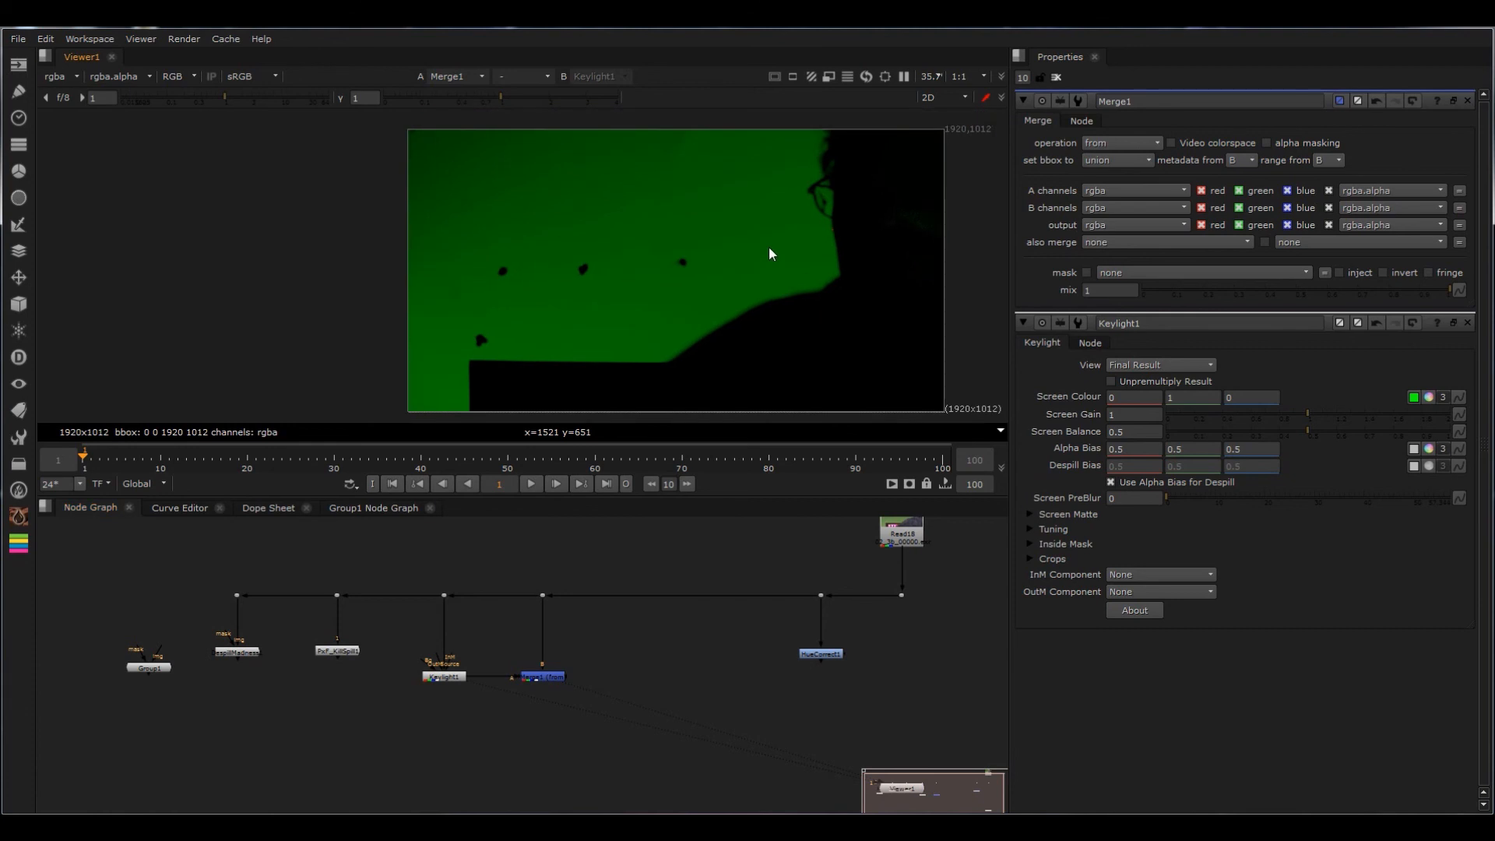
{"action": "left_click", "coordinate": [449, 673]}
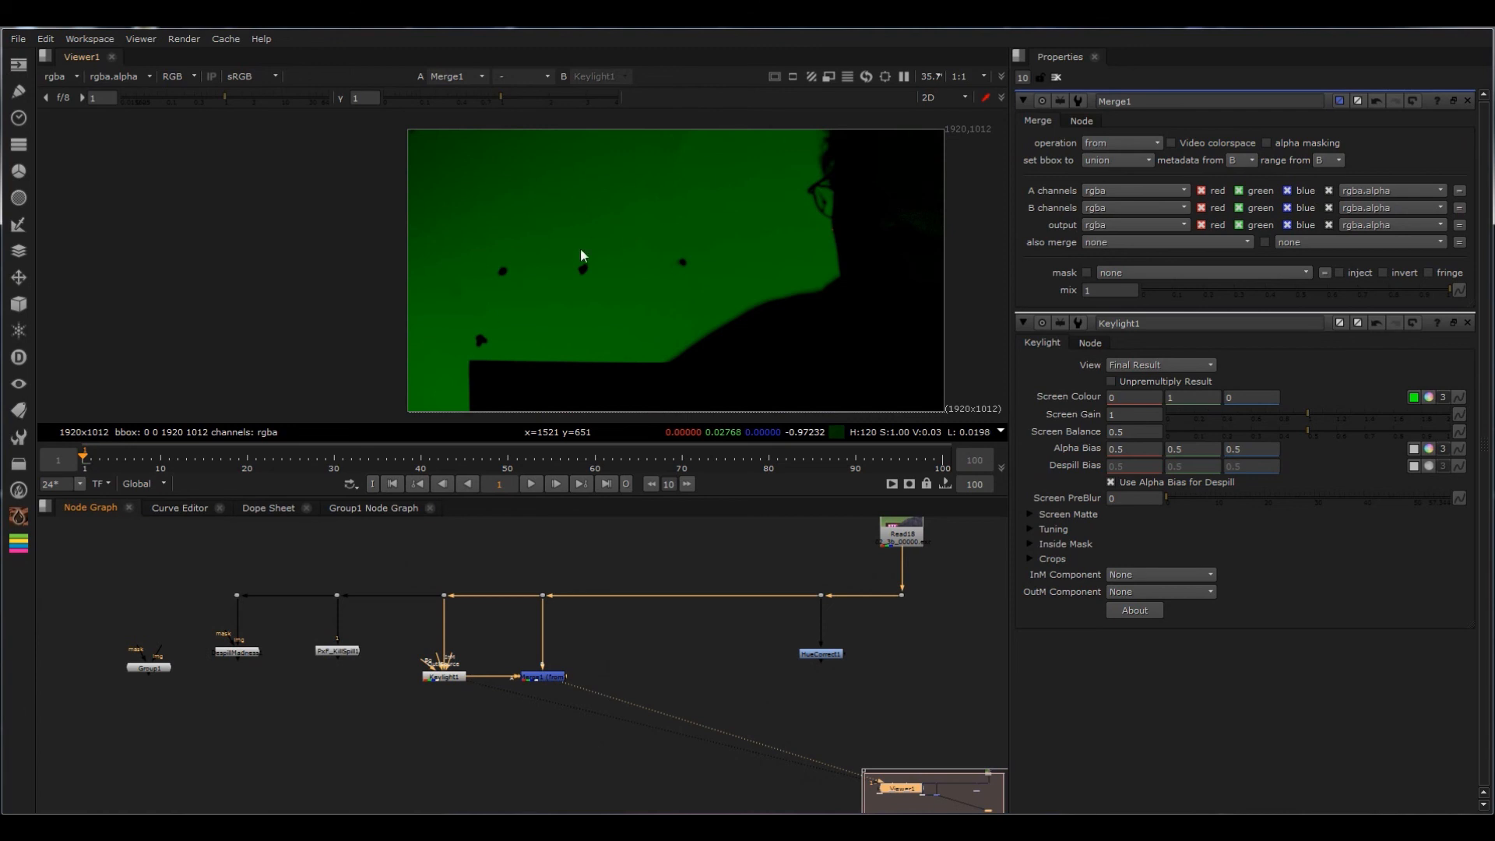
Step: Add a Saturation node below the Merge and space it out from the Merge
{"action": "left_click_drag", "start_coordinate": [598, 638], "coordinate": [495, 715]}
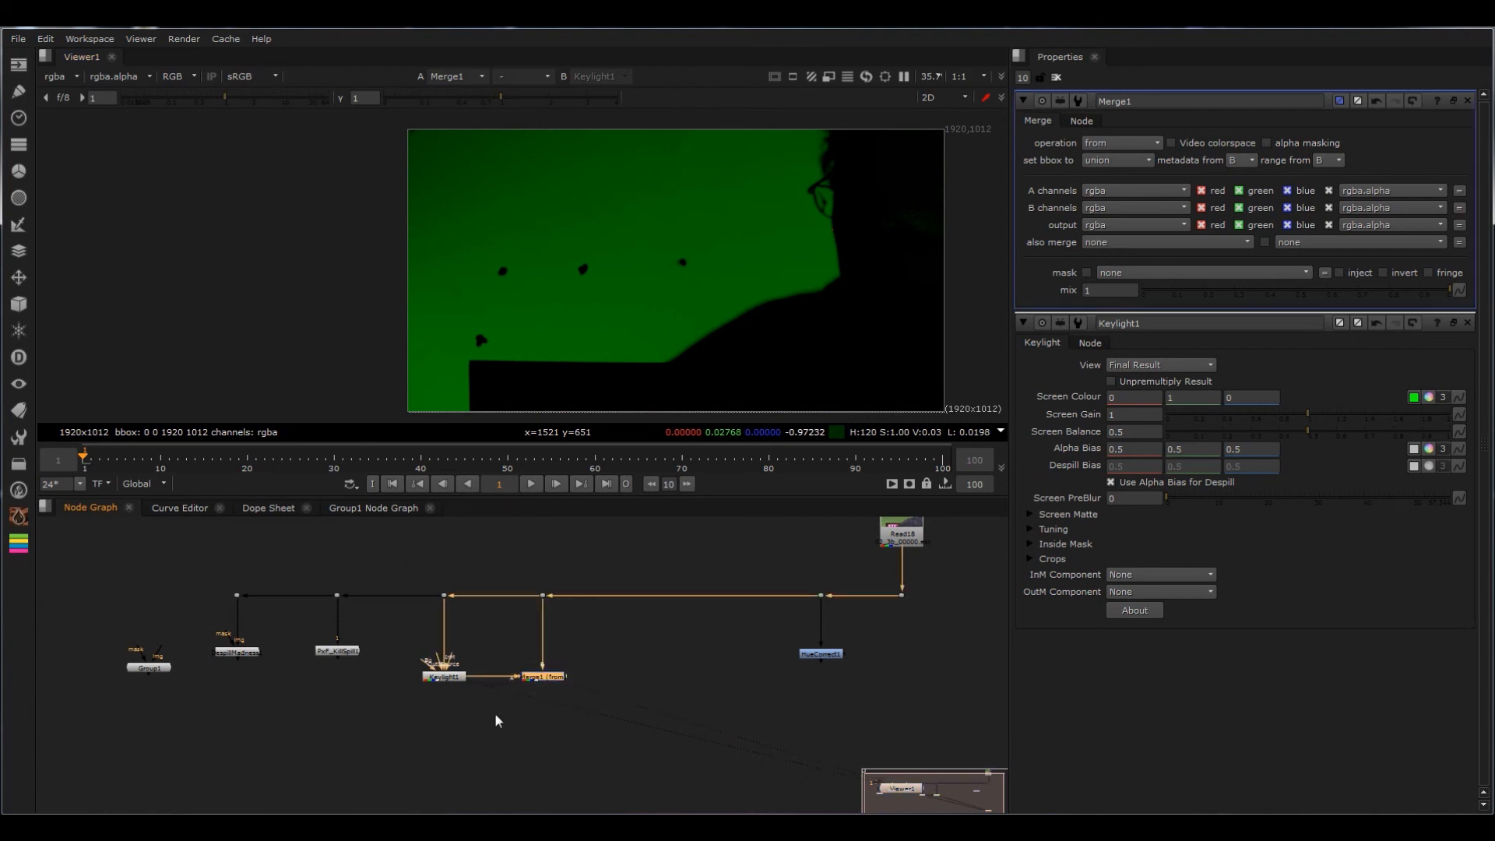
{"action": "key", "text": "Tab"}
{"action": "type", "text": "sat"}
{"action": "key", "text": "Return"}
{"action": "mouse_move", "coordinate": [540, 692]}
{"action": "left_mouse_down"}
{"action": "mouse_move", "coordinate": [627, 714]}
{"action": "mouse_move", "coordinate": [541, 719]}
{"action": "left_mouse_up"}
{"action": "left_click_drag", "start_coordinate": [603, 650], "coordinate": [493, 712]}
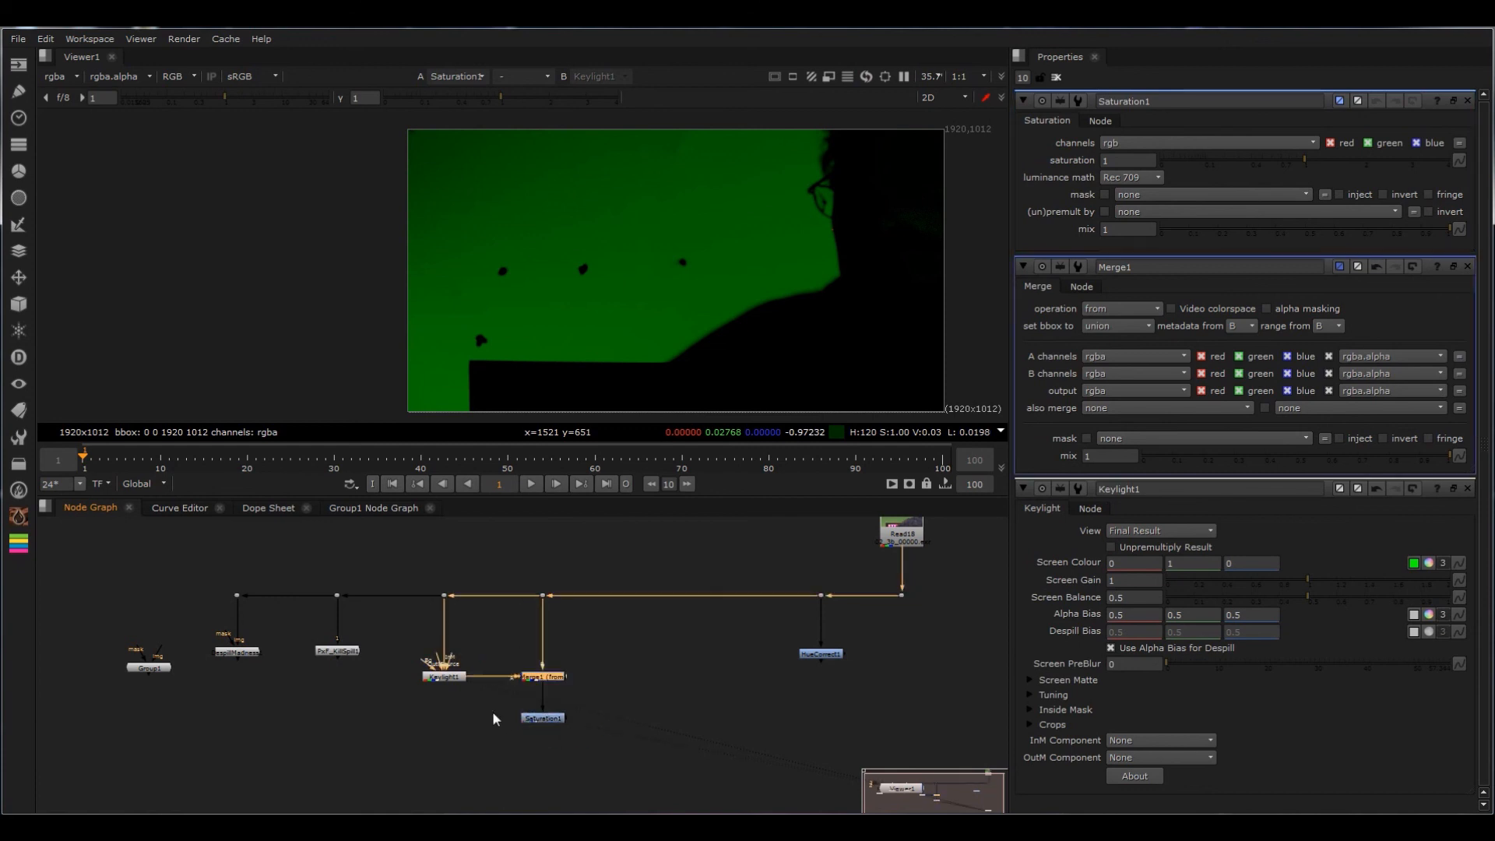
{"action": "left_click", "coordinate": [543, 718]}
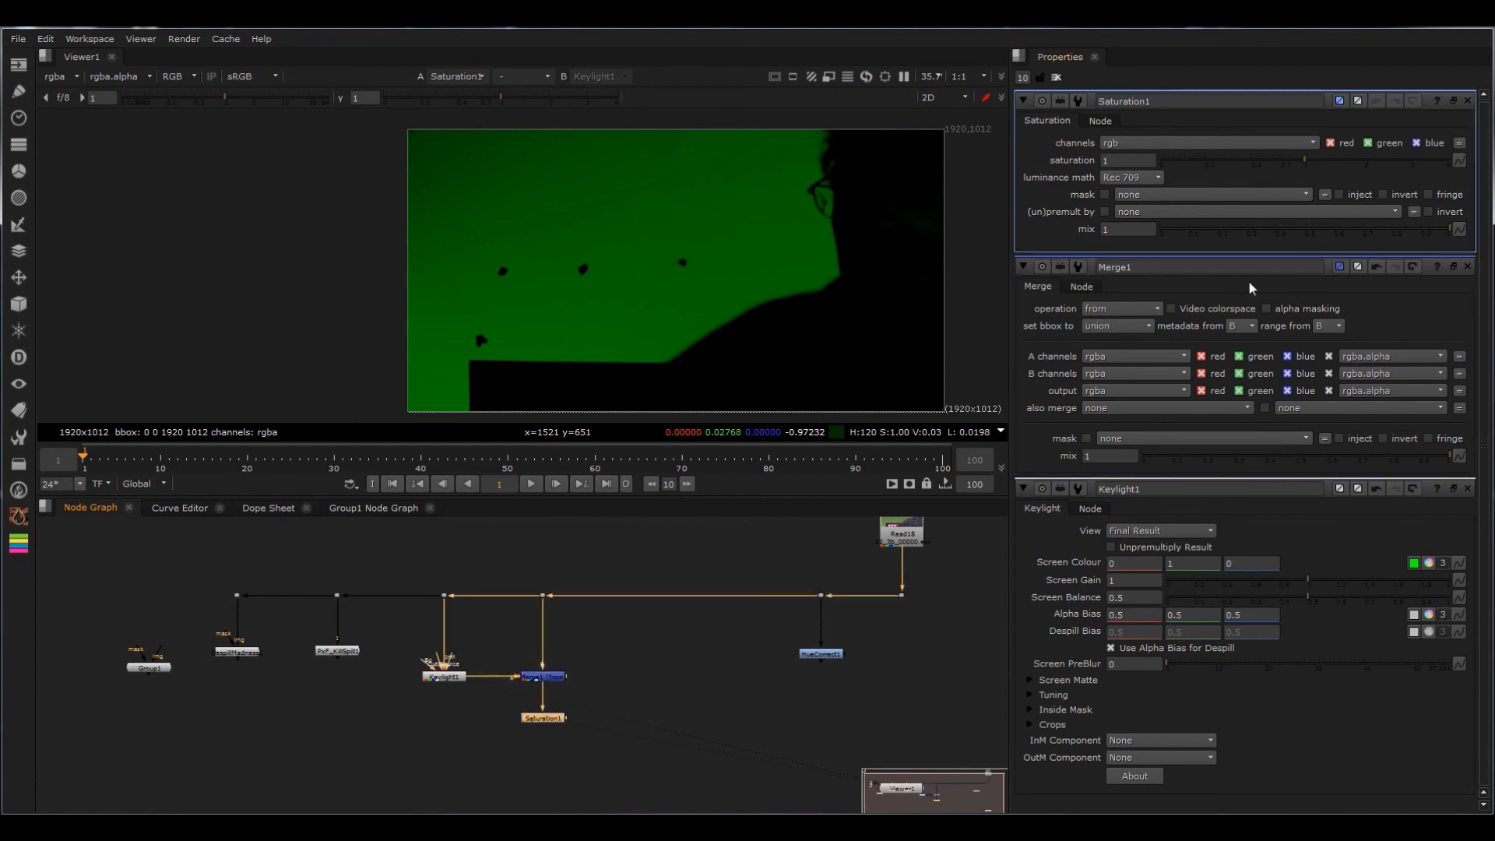
Step: Set the Saturation node's saturation to 0, move it closer to the Merge and view its output
{"action": "left_click_drag", "start_coordinate": [1292, 169], "coordinate": [1161, 176]}
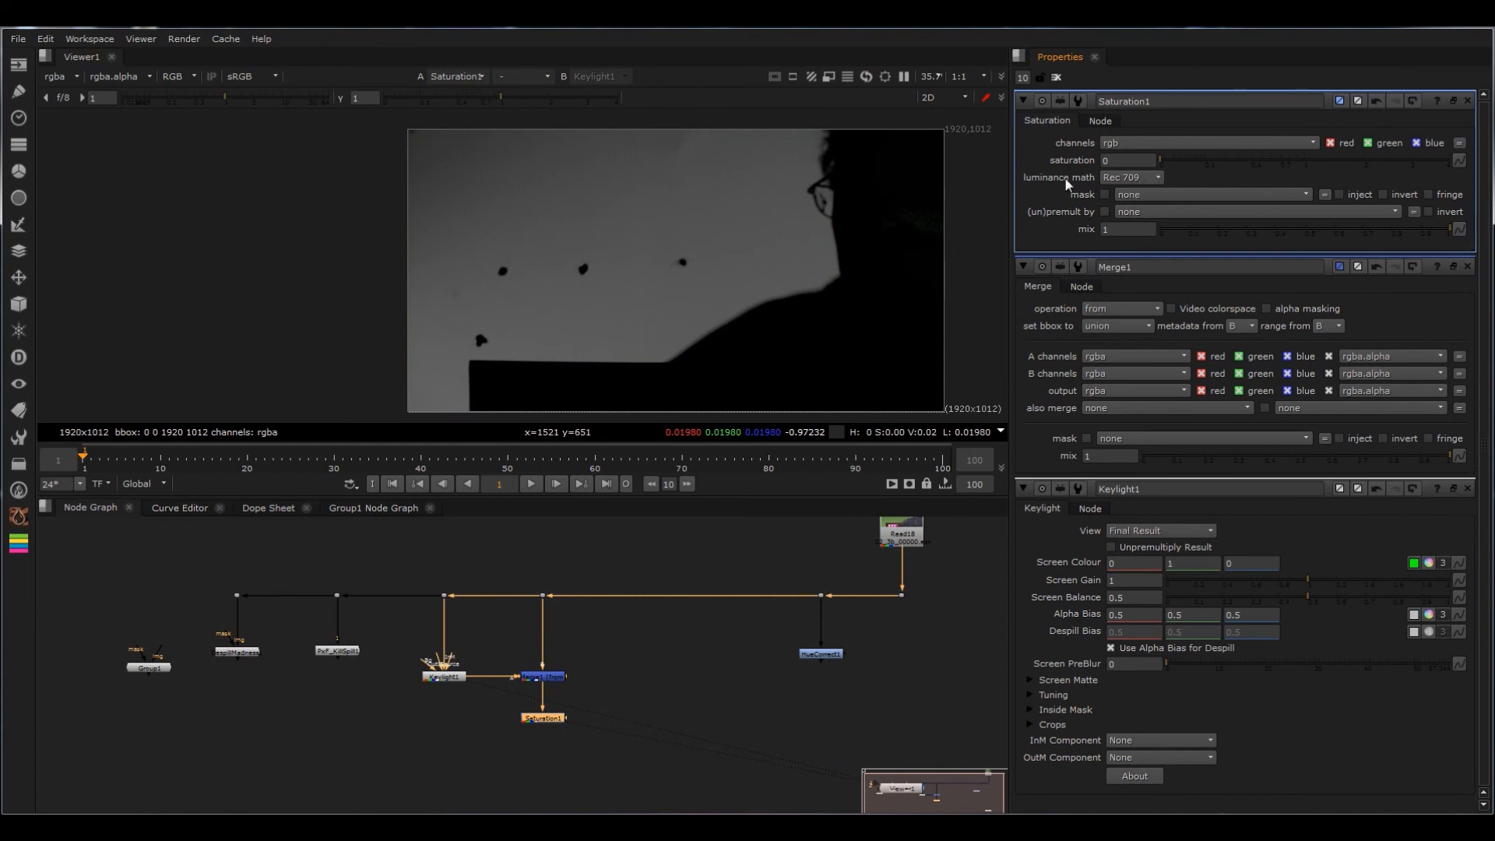
{"action": "left_click_drag", "start_coordinate": [546, 717], "coordinate": [545, 704]}
{"action": "key", "text": "1"}
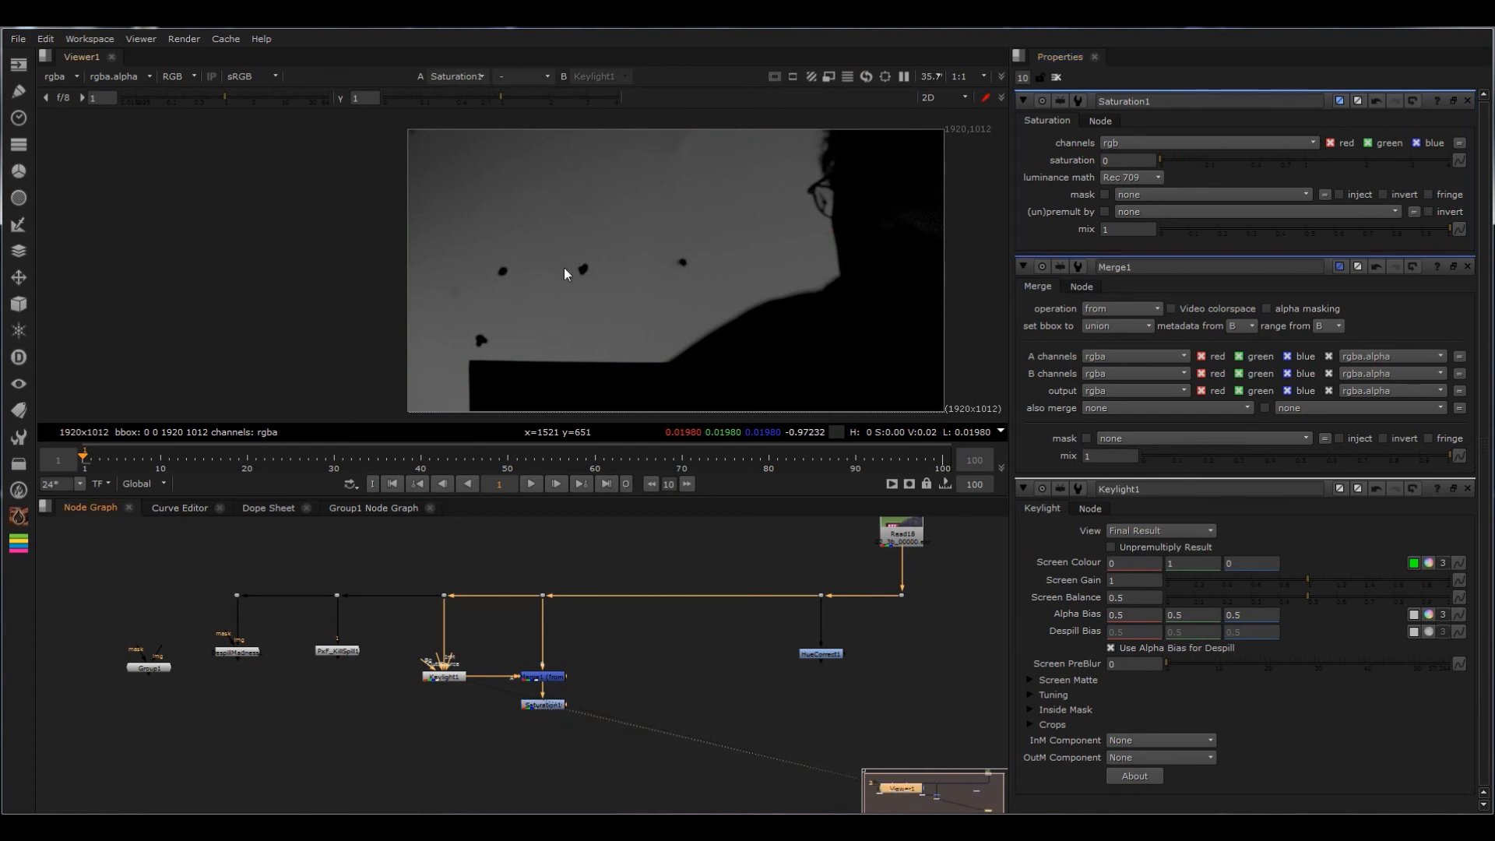
Step: Compare the desaturated spill with the Keylight result and original plate around the face, glasses and hood
{"action": "scroll", "coordinate": [942, 190], "scroll_direction": "up", "scroll_amount": 5}
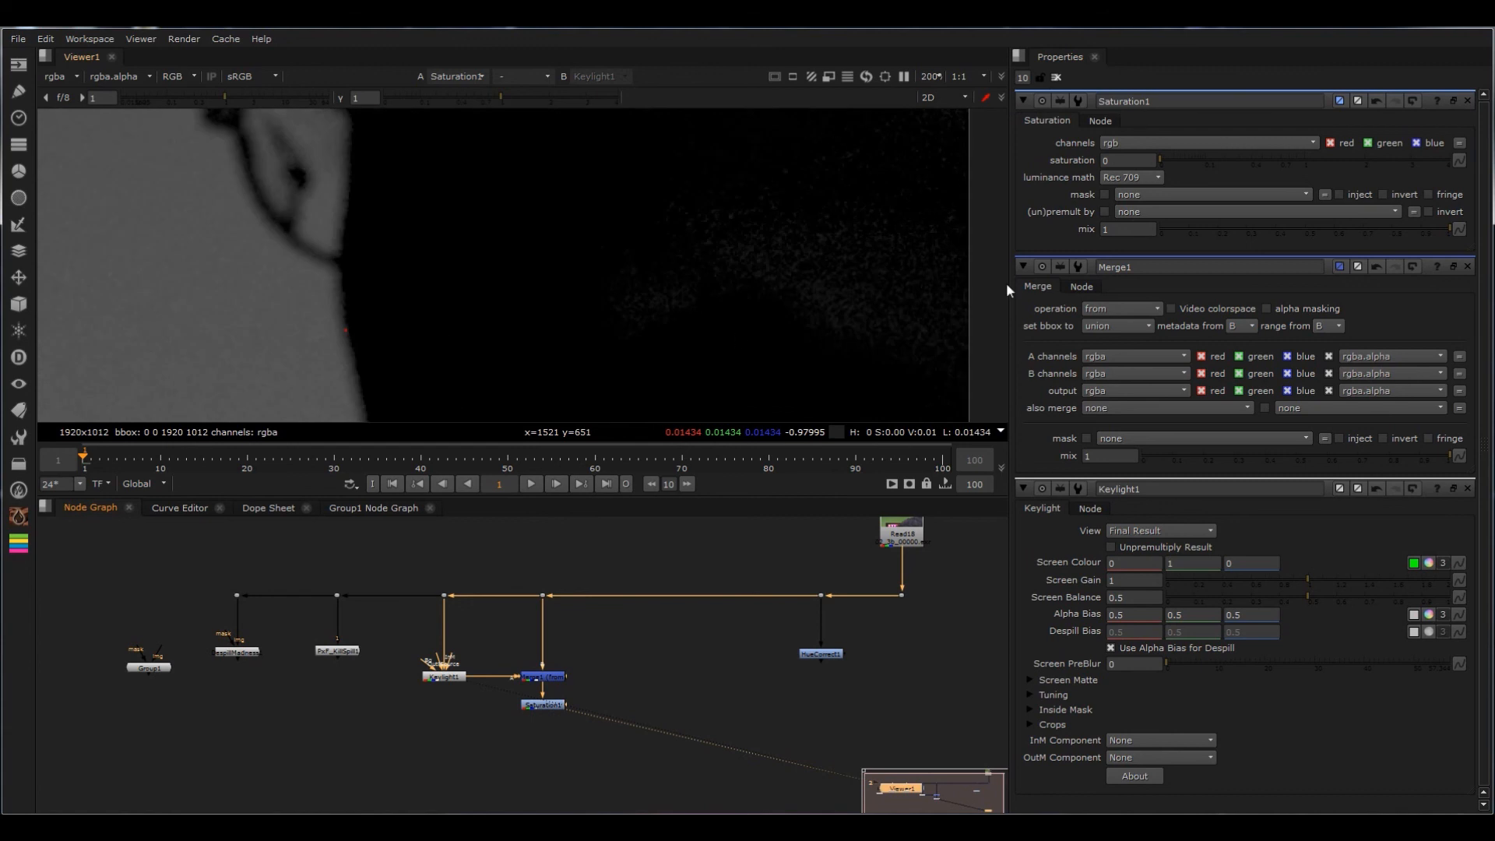
{"action": "scroll", "coordinate": [735, 282], "scroll_direction": "down", "scroll_amount": 4}
{"action": "left_click_drag", "start_coordinate": [577, 574], "coordinate": [516, 609]}
{"action": "key", "text": "2"}
{"action": "left_click", "coordinate": [450, 675]}
{"action": "key", "text": "1"}
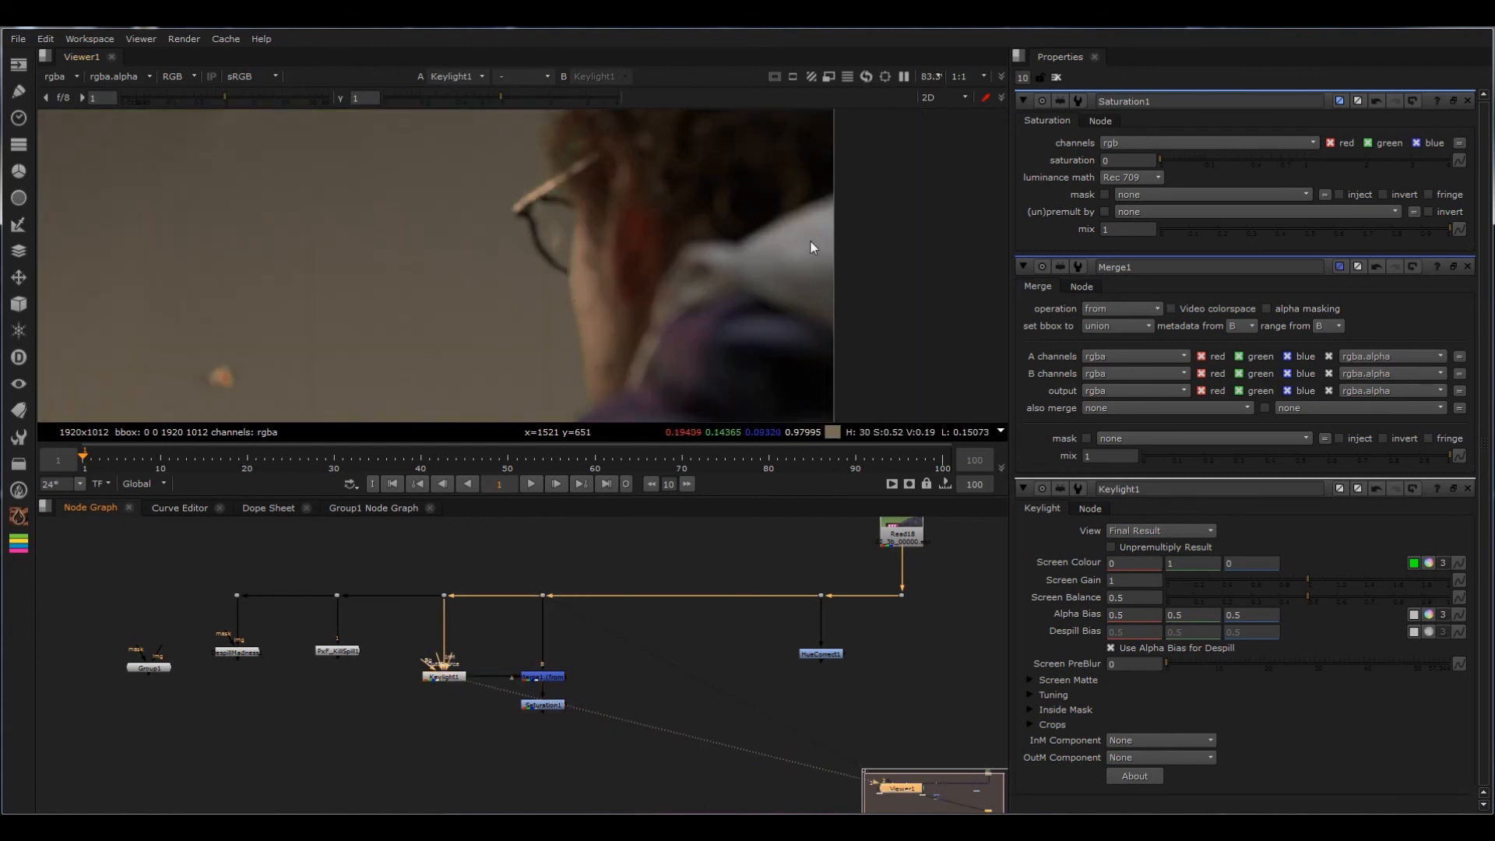
{"action": "key", "text": "2"}
{"action": "scroll", "coordinate": [835, 258], "scroll_direction": "up", "scroll_amount": 3}
{"action": "scroll", "coordinate": [848, 312], "scroll_direction": "up", "scroll_amount": 2}
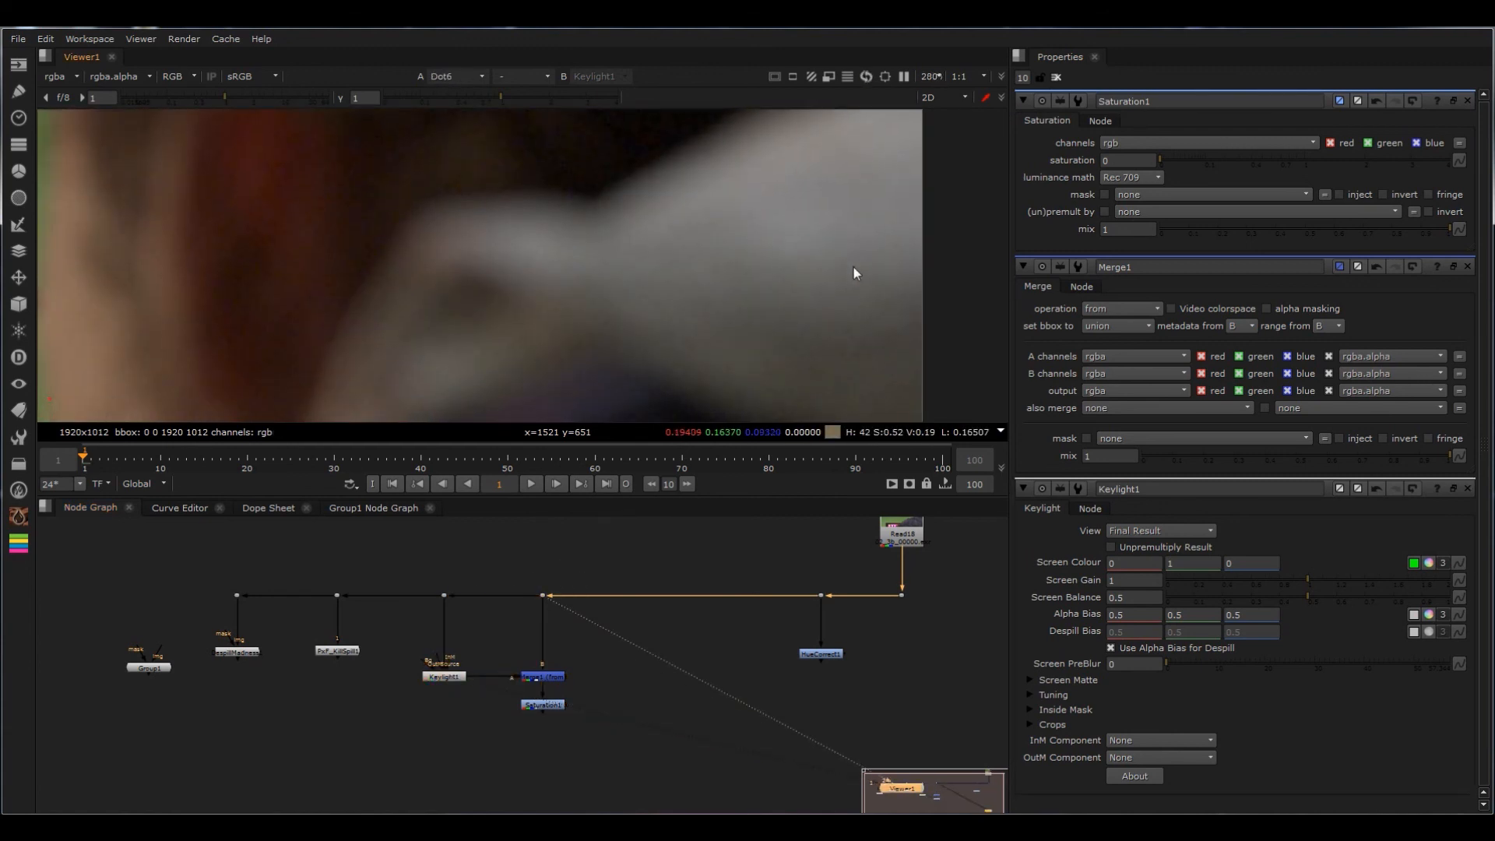
{"action": "key", "text": "1"}
{"action": "scroll", "coordinate": [815, 372], "scroll_direction": "up", "scroll_amount": 2}
{"action": "left_click_drag", "start_coordinate": [499, 746], "coordinate": [592, 703]}
{"action": "key", "text": "2"}
{"action": "key", "text": "f"}
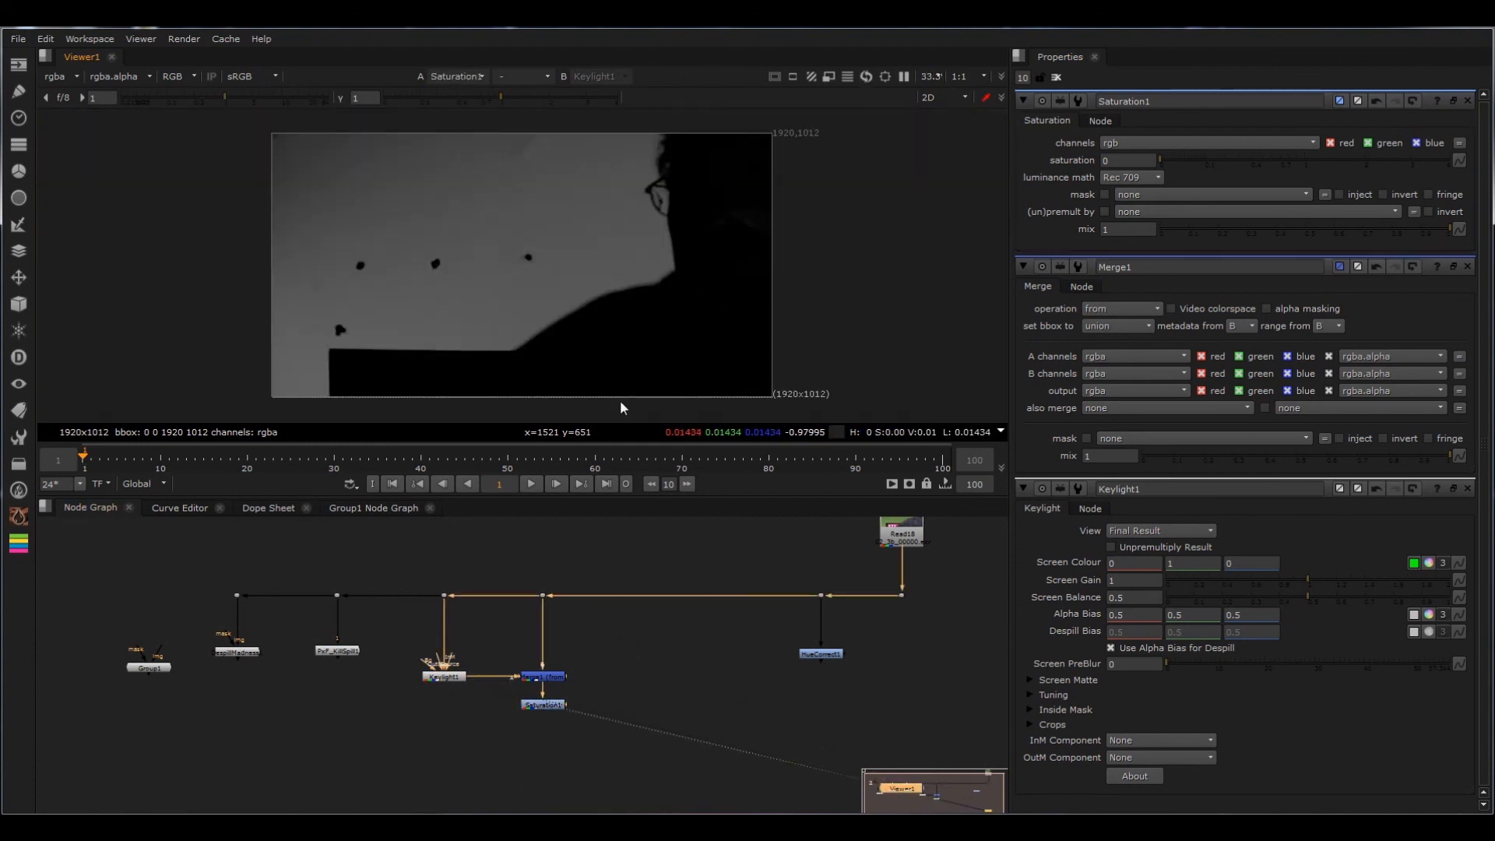
Step: Add a second Merge below Keylight, connect the Saturation output as its other input and align the two nodes
{"action": "left_click_drag", "start_coordinate": [548, 706], "coordinate": [549, 727]}
{"action": "left_click", "coordinate": [409, 736]}
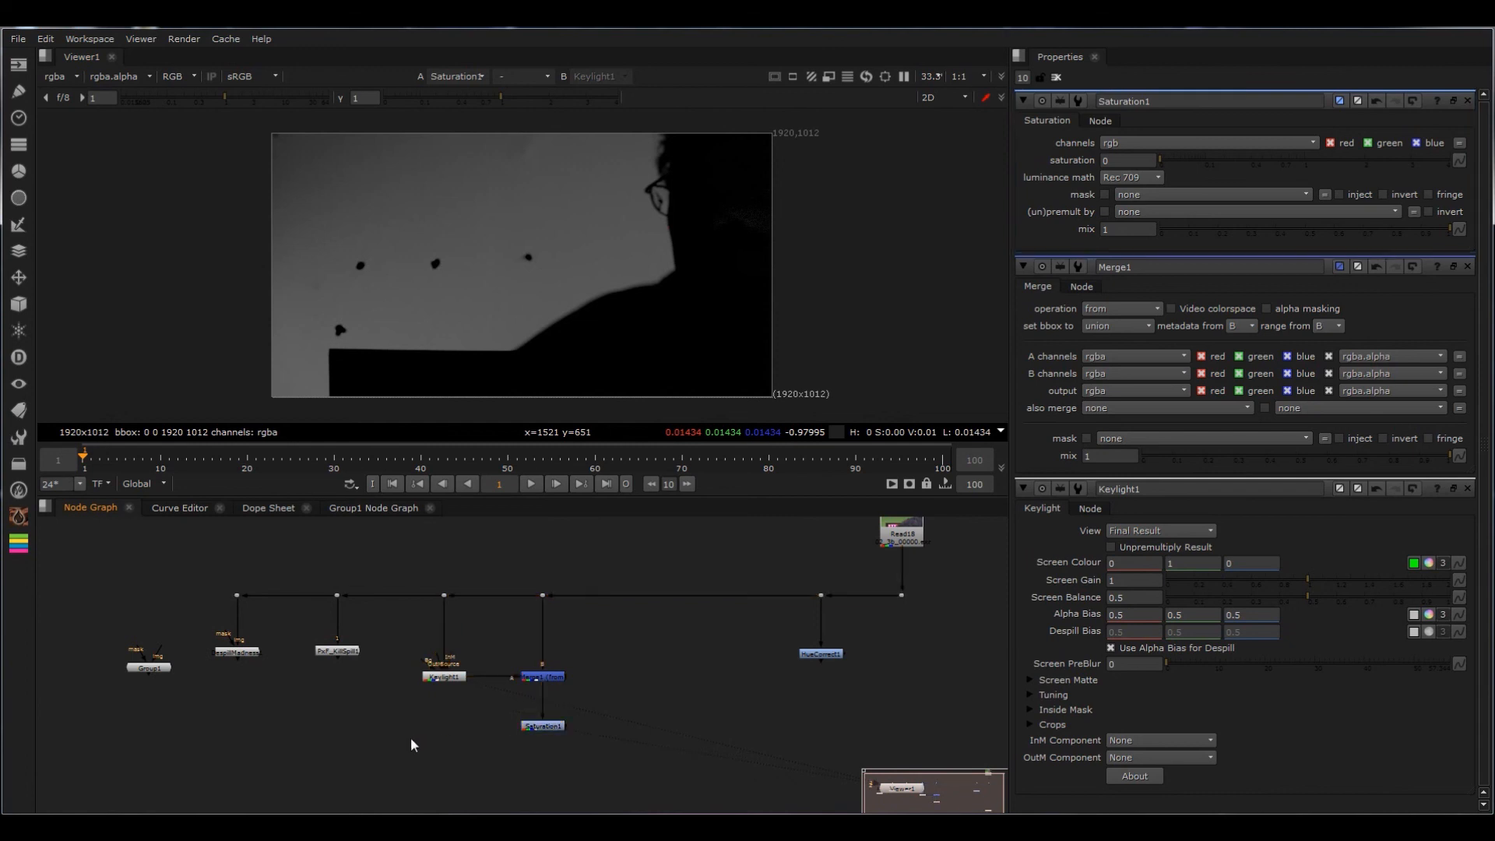
{"action": "key", "text": "m"}
{"action": "left_click_drag", "start_coordinate": [414, 713], "coordinate": [533, 726]}
{"action": "left_click_drag", "start_coordinate": [411, 732], "coordinate": [430, 729]}
Step: View the Keylight result, the spill difference and the source plate in turn
{"action": "left_click", "coordinate": [458, 682]}
{"action": "key", "text": "1"}
{"action": "left_click_drag", "start_coordinate": [609, 644], "coordinate": [488, 697]}
{"action": "key", "text": "1"}
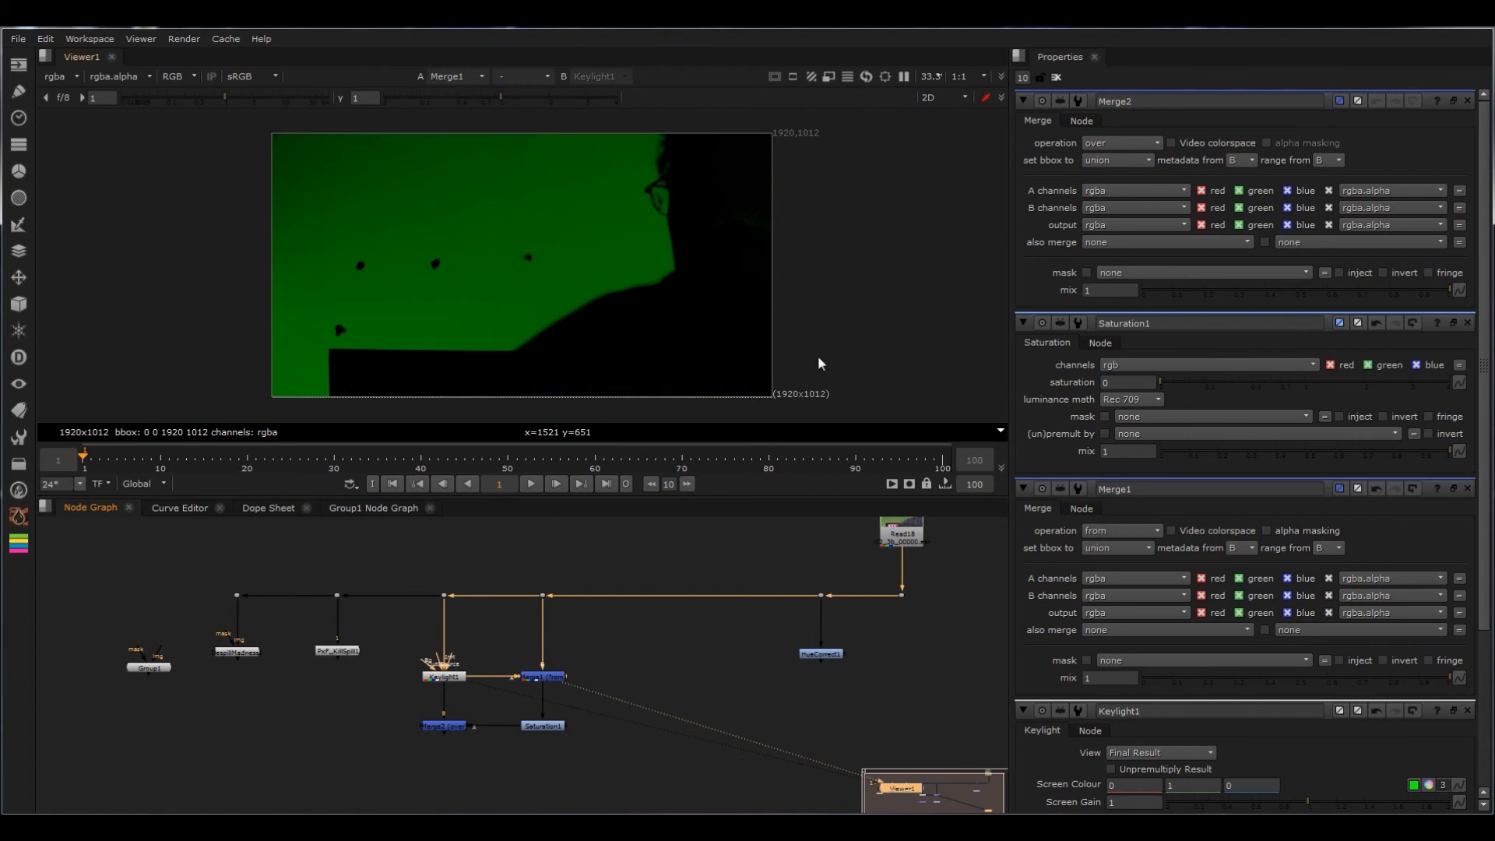
{"action": "left_click_drag", "start_coordinate": [605, 558], "coordinate": [545, 600]}
{"action": "key", "text": "1"}
Step: Route Saturation into the second Merge through a corner dot, and check the Saturation node's luminance math options
{"action": "mouse_move", "coordinate": [549, 727]}
{"action": "left_mouse_down"}
{"action": "mouse_move", "coordinate": [551, 710]}
{"action": "mouse_move", "coordinate": [542, 725]}
{"action": "left_mouse_up"}
{"action": "key", "text": "1"}
{"action": "double_click", "coordinate": [544, 704]}
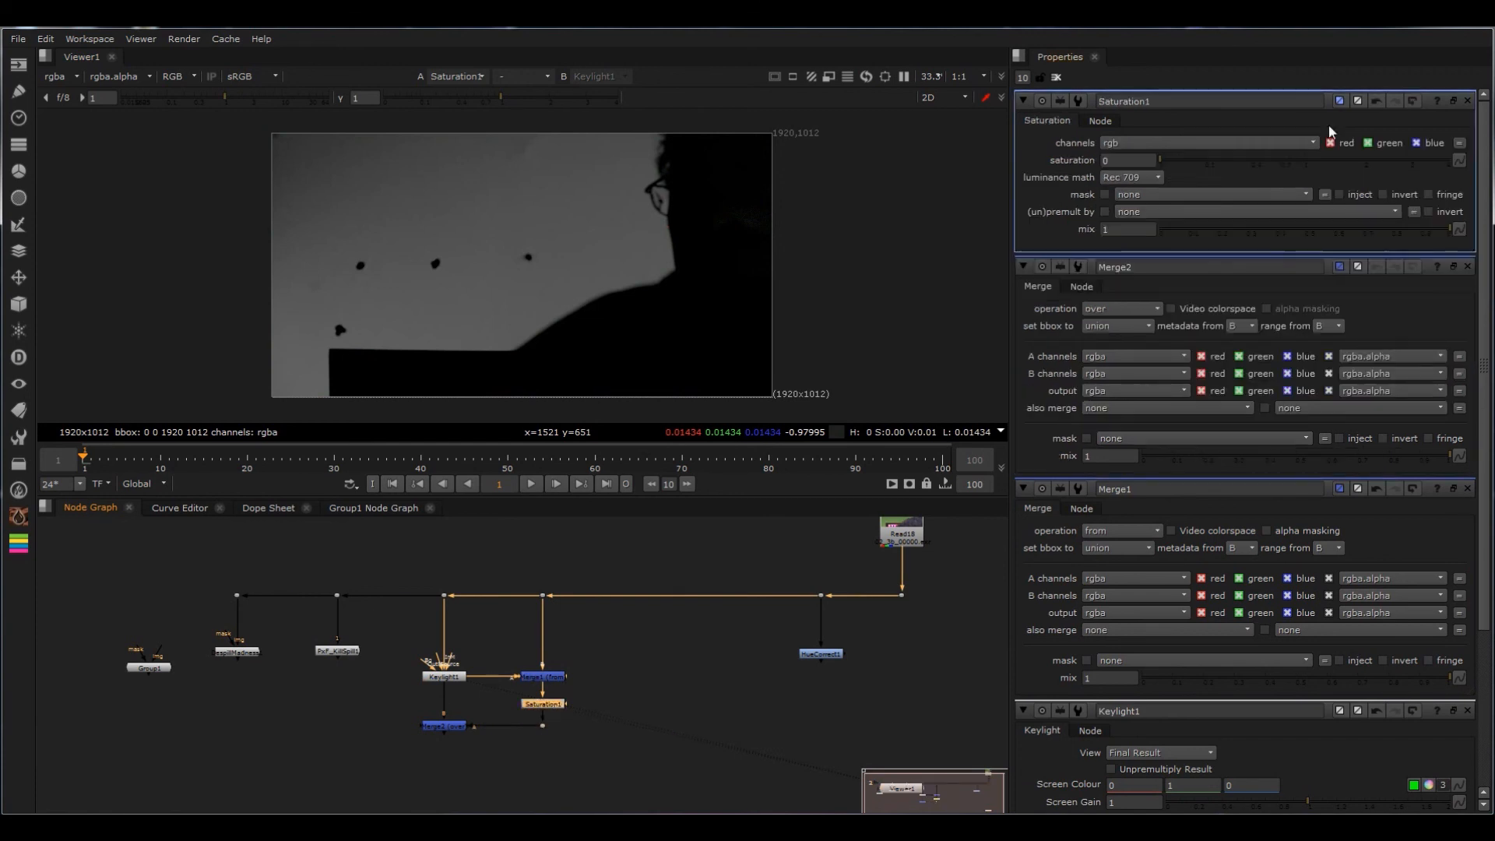
{"action": "left_click", "coordinate": [1147, 178]}
{"action": "left_click", "coordinate": [1132, 178]}
Step: View the second Merge, which combines Keylight with the desaturated spill, and set its operation to plus
{"action": "left_click", "coordinate": [451, 726]}
{"action": "key", "text": "1"}
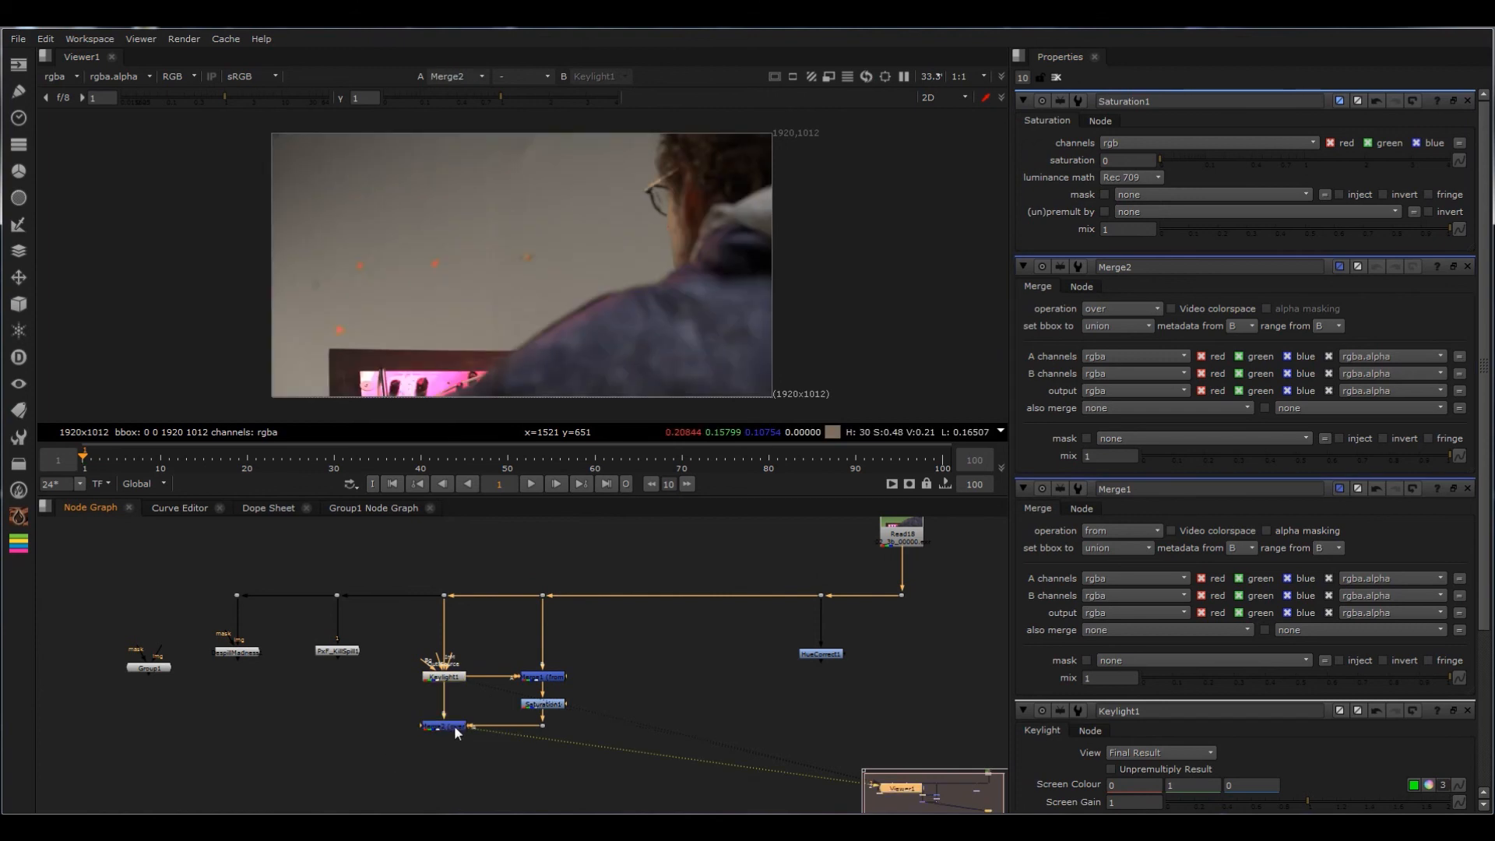
{"action": "double_click", "coordinate": [454, 726]}
{"action": "left_click", "coordinate": [1121, 143]}
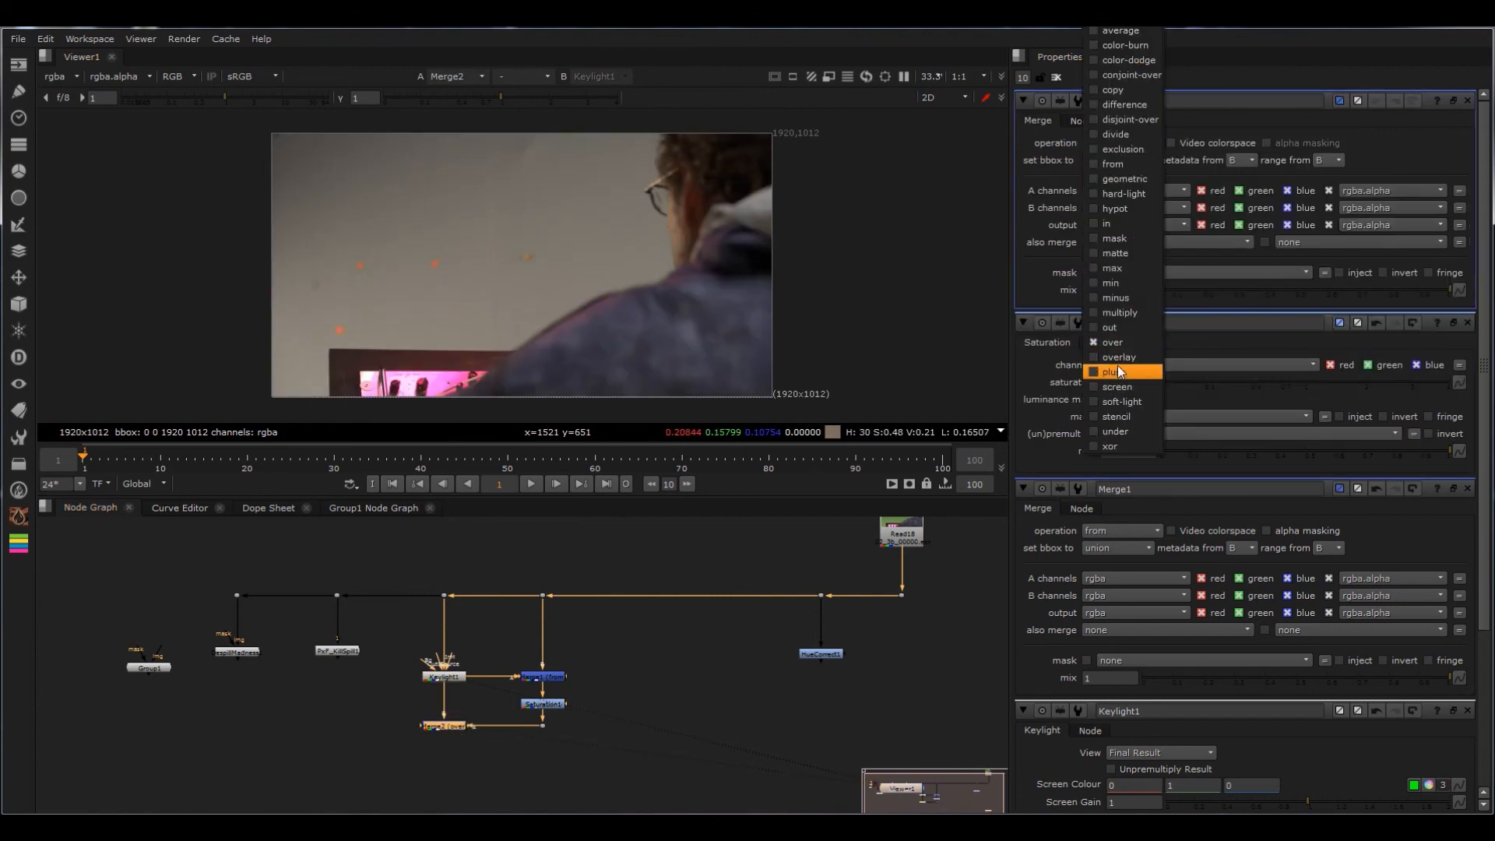
{"action": "left_click", "coordinate": [1119, 373]}
{"action": "scroll", "coordinate": [453, 756], "scroll_direction": "up", "scroll_amount": 5}
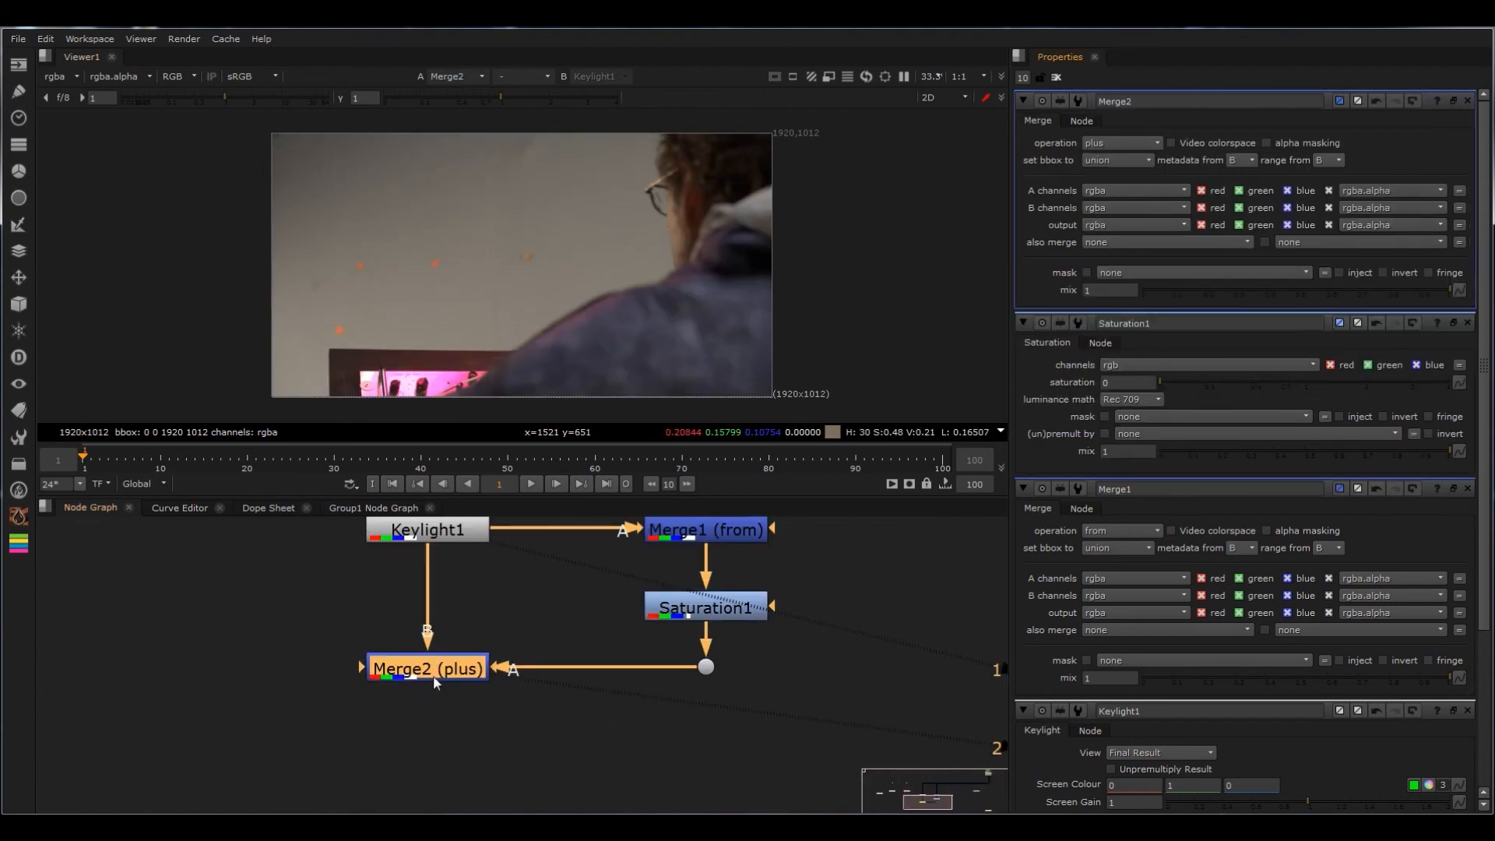
{"action": "middle_click_drag", "start_coordinate": [576, 584], "coordinate": [562, 637]}
Step: Compare the image with the plus Merge disabled and enabled, examining the face, hood, shoulder edge and tracking markers
{"action": "scroll", "coordinate": [759, 237], "scroll_direction": "up", "scroll_amount": 4}
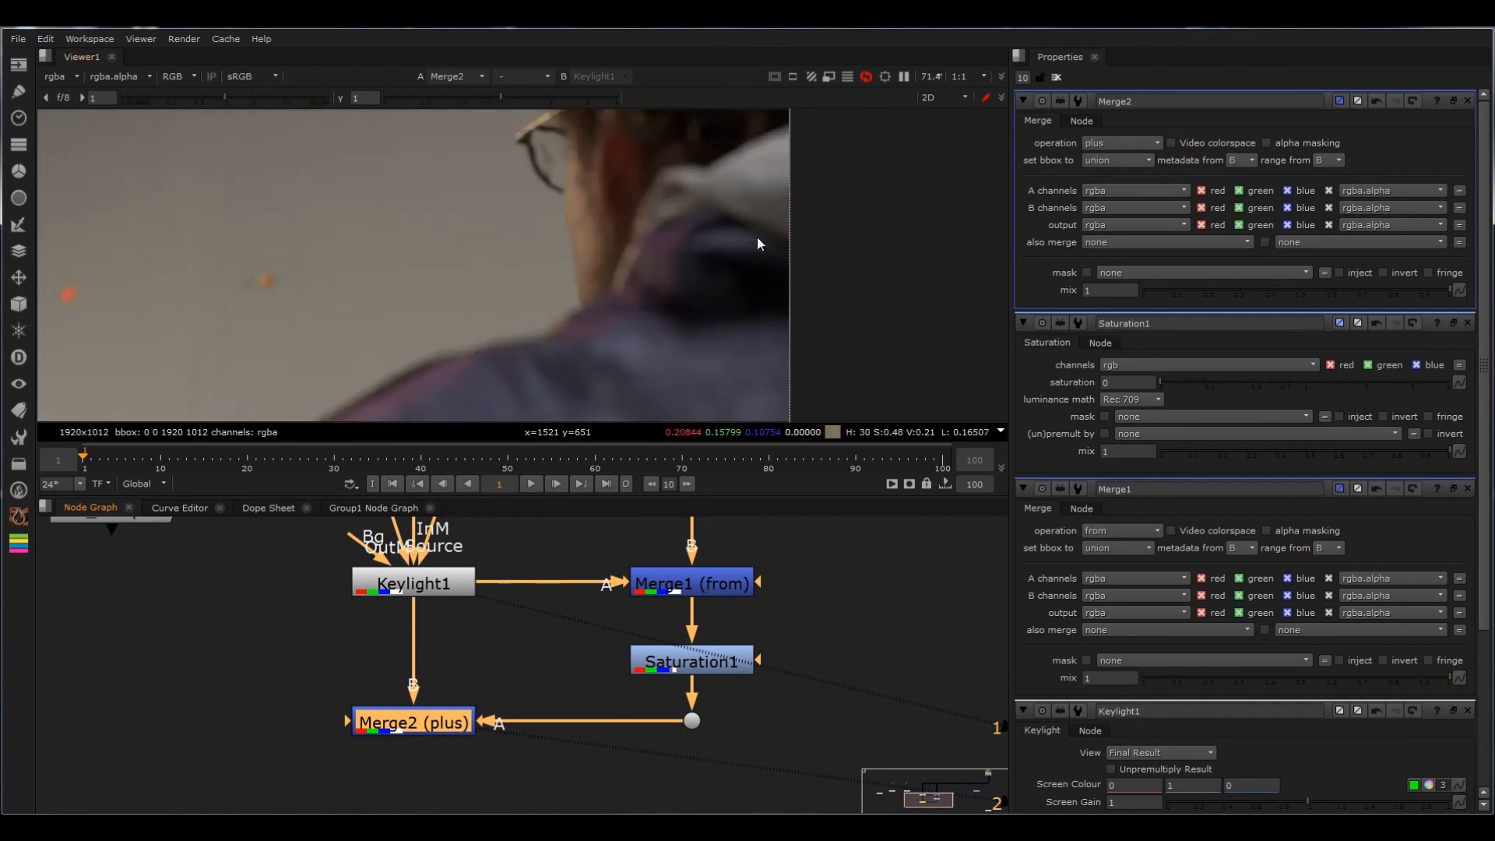
{"action": "key", "text": "d"}
{"action": "scroll", "coordinate": [767, 292], "scroll_direction": "up", "scroll_amount": 6}
{"action": "key", "text": "d"}
{"action": "middle_click_drag", "start_coordinate": [791, 215], "coordinate": [766, 331]}
{"action": "key", "text": "d"}
{"action": "key", "text": "d"}
{"action": "scroll", "coordinate": [750, 343], "scroll_direction": "down", "scroll_amount": 5}
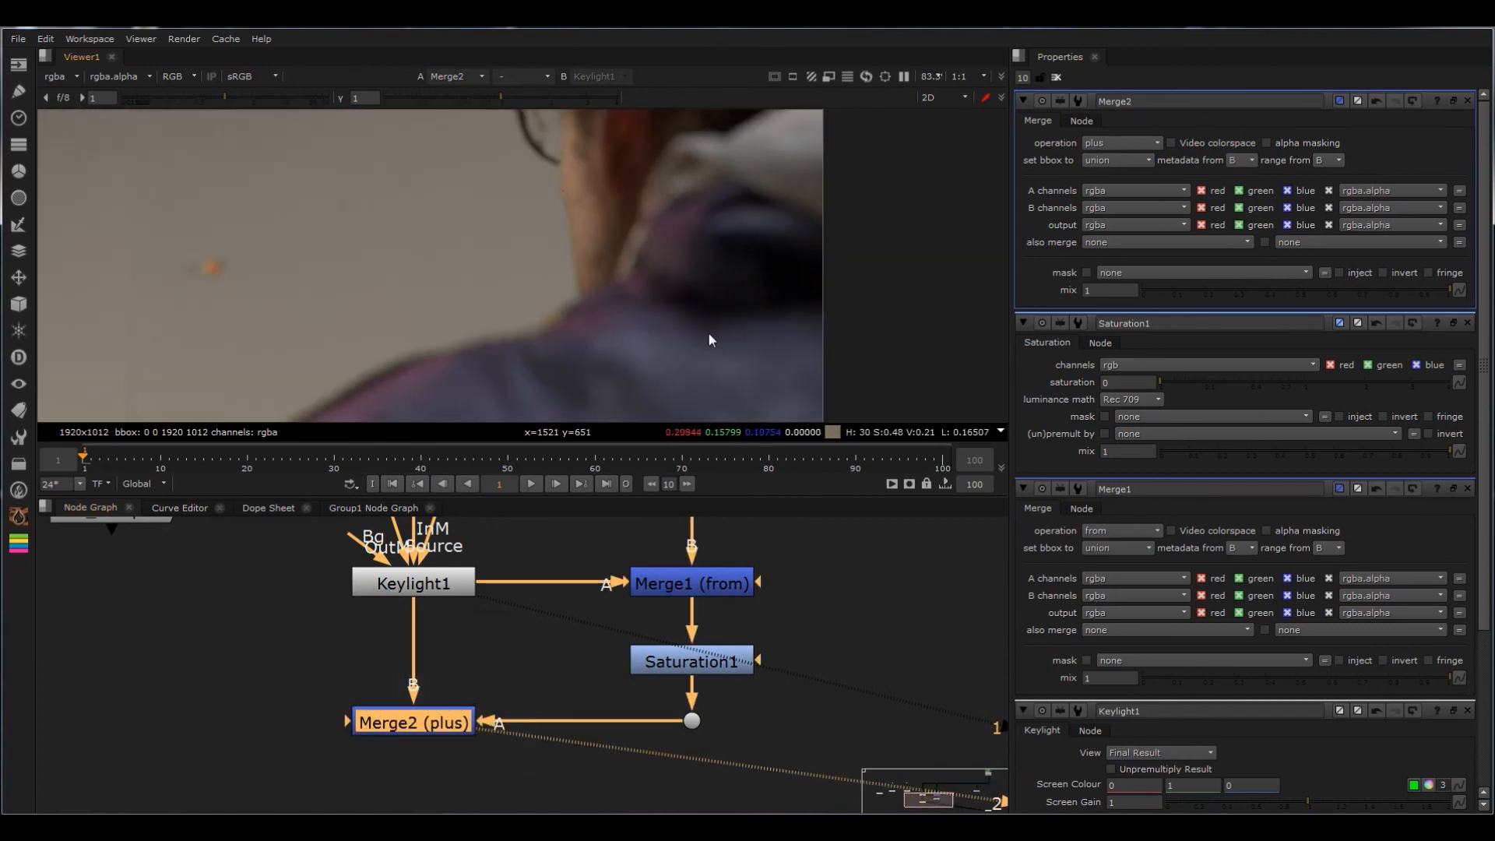
{"action": "scroll", "coordinate": [830, 257], "scroll_direction": "down", "scroll_amount": 6}
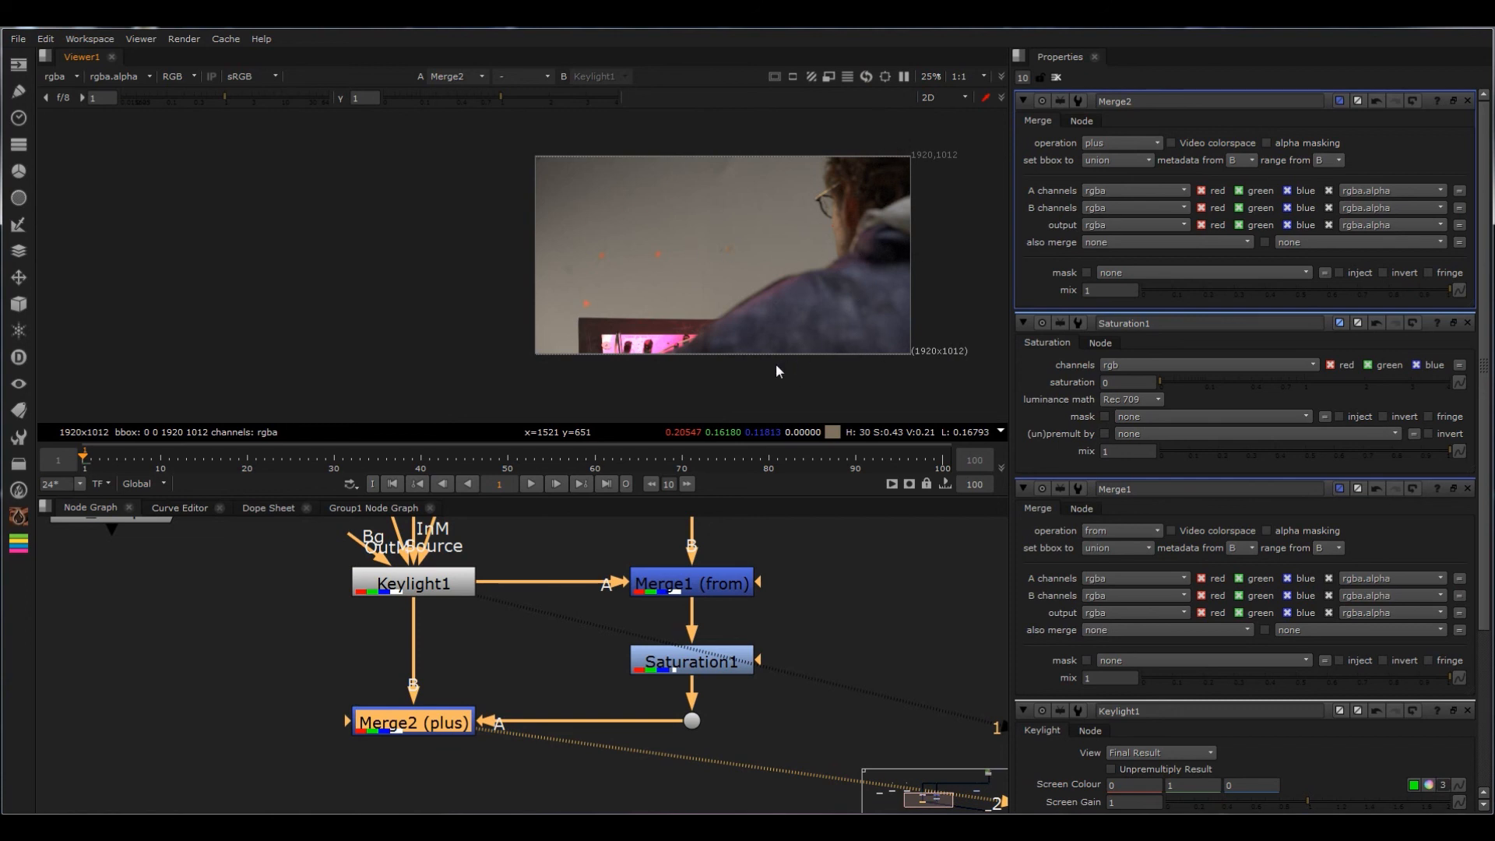
{"action": "scroll", "coordinate": [796, 273], "scroll_direction": "up", "scroll_amount": 5}
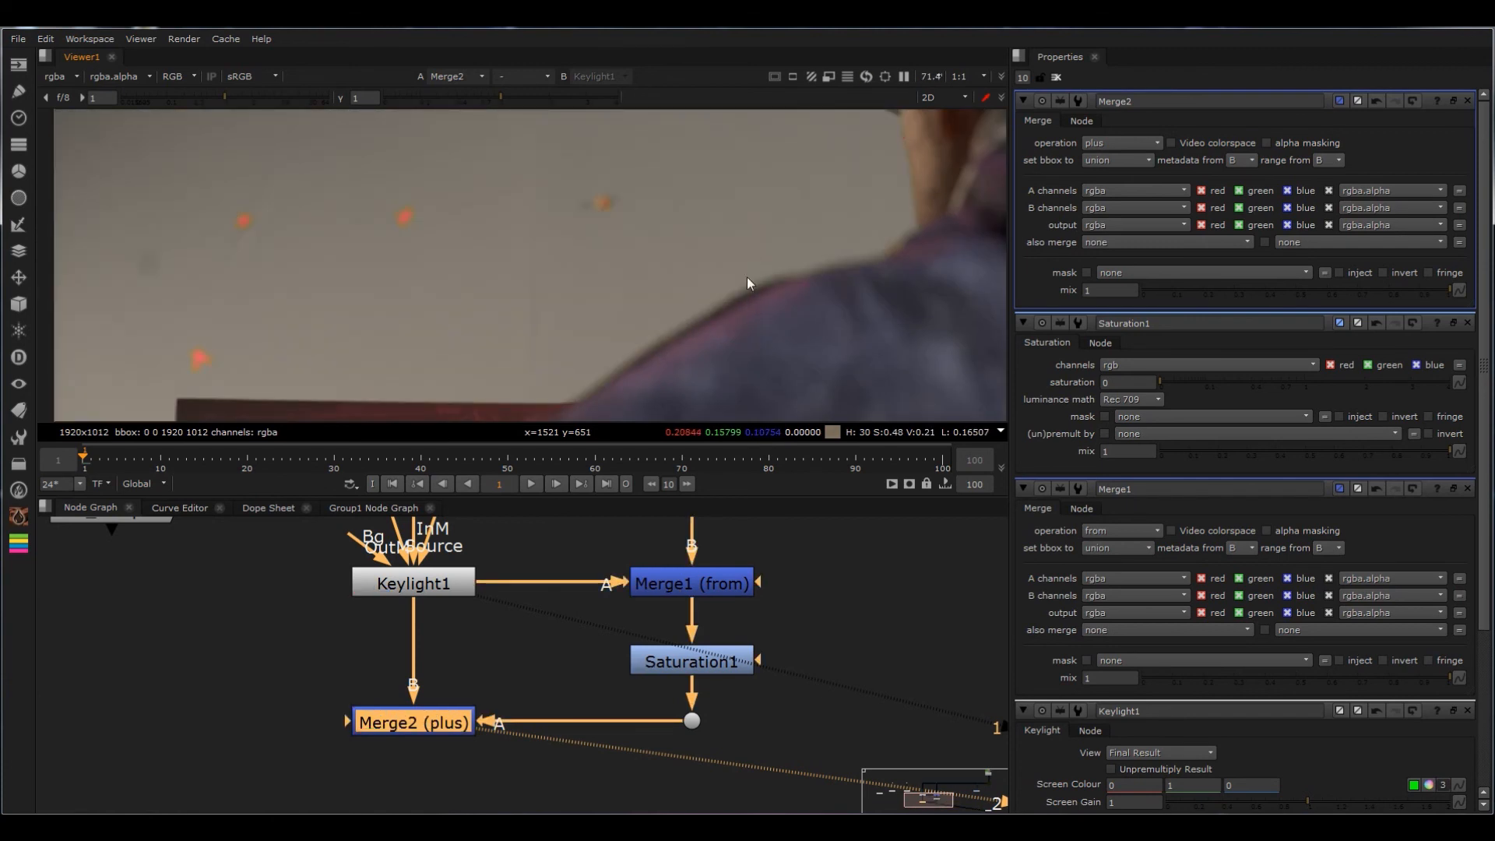
{"action": "scroll", "coordinate": [778, 320], "scroll_direction": "down", "scroll_amount": 3}
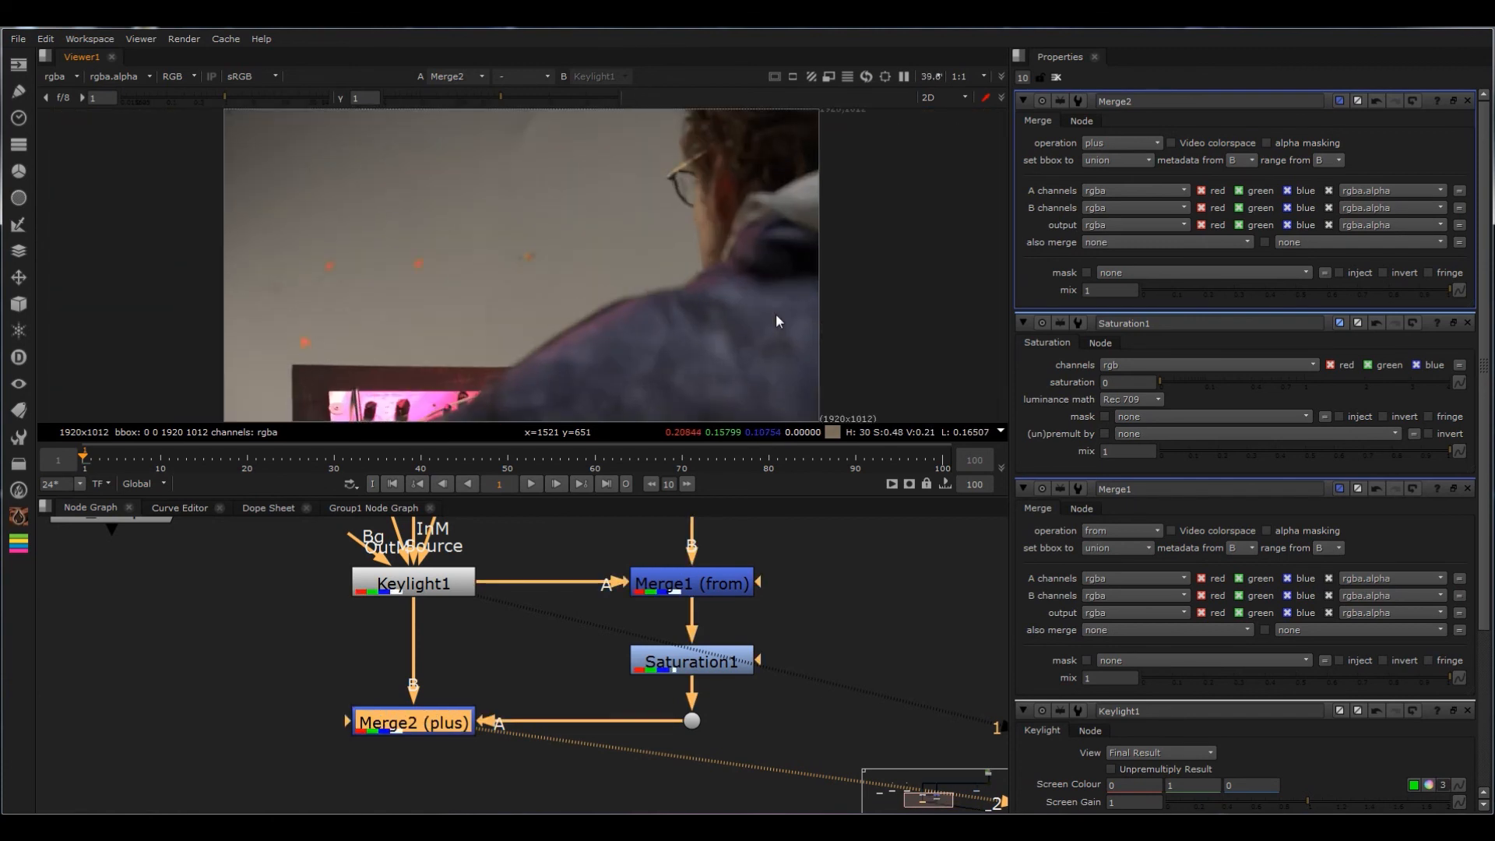